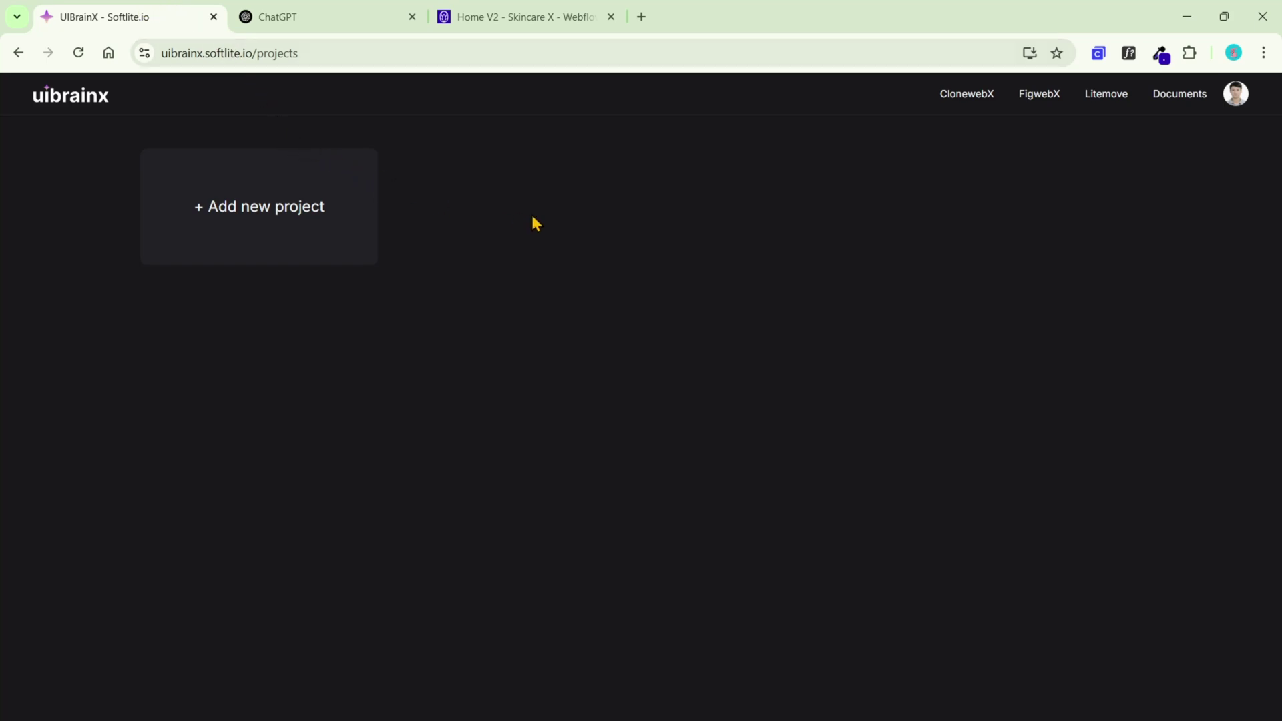
Create a new project named Demo.
left_click(327, 230)
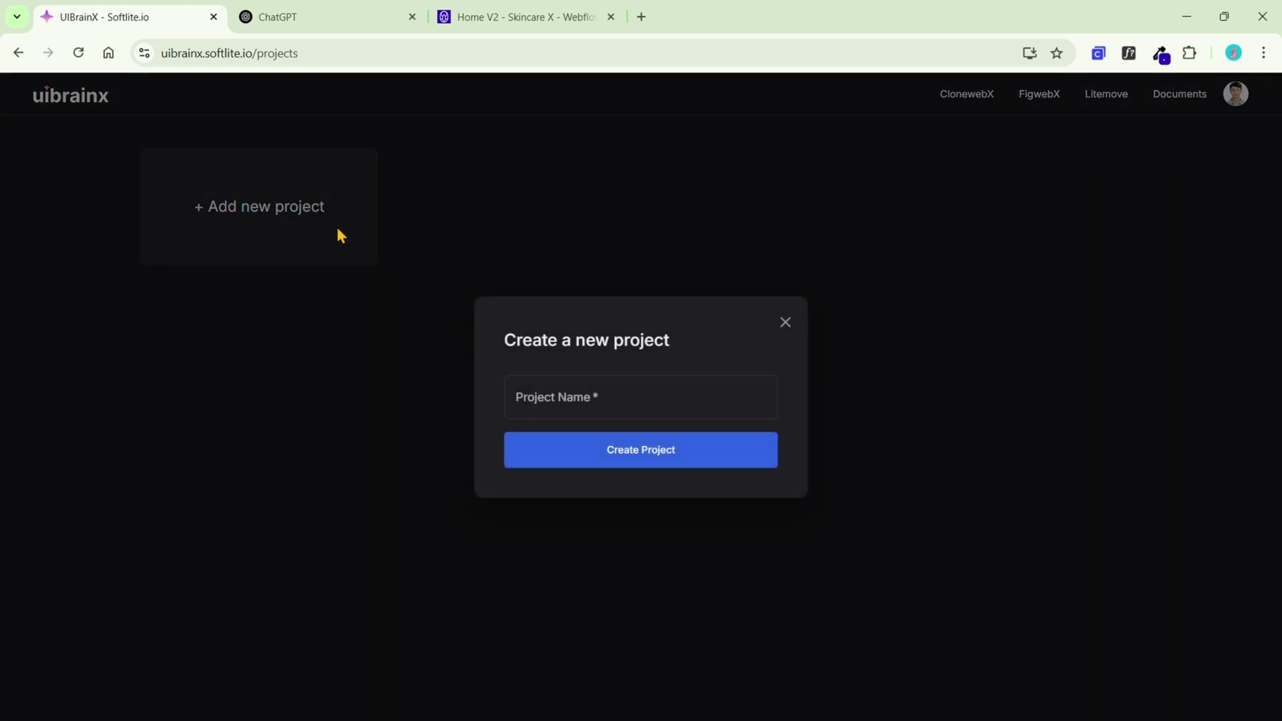
left_click(686, 402)
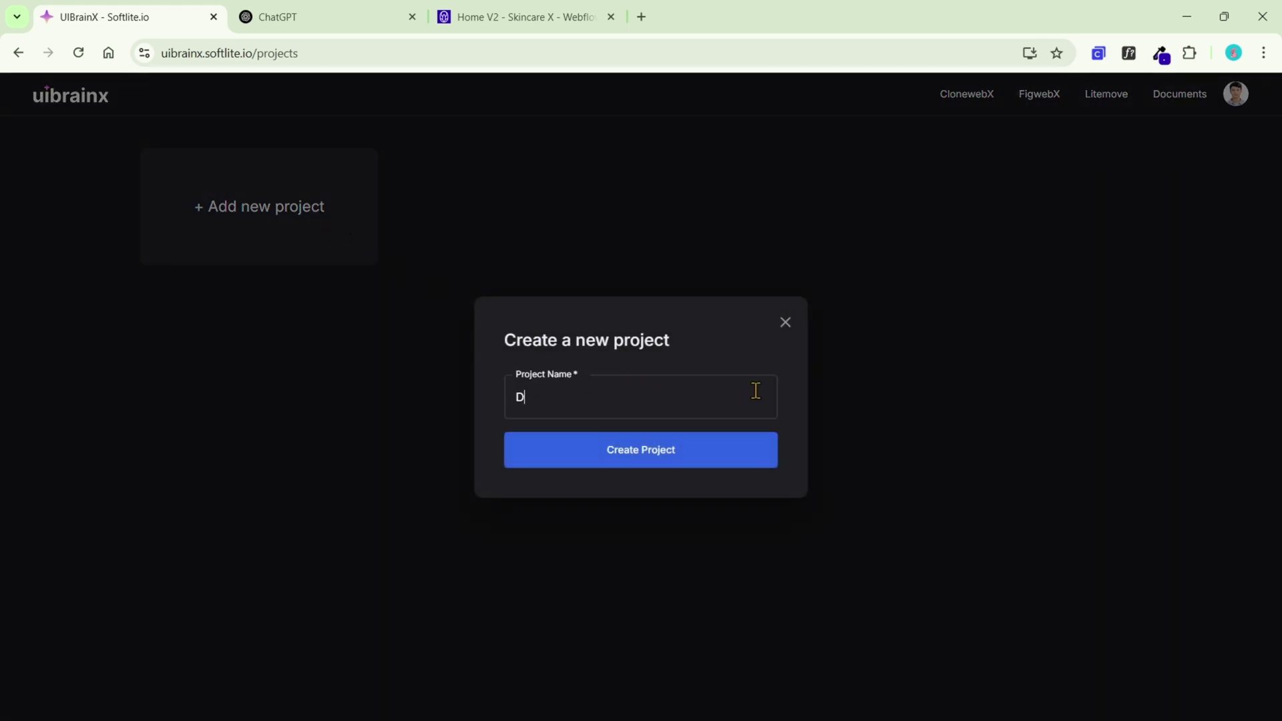
type("Demo")
key("Return")
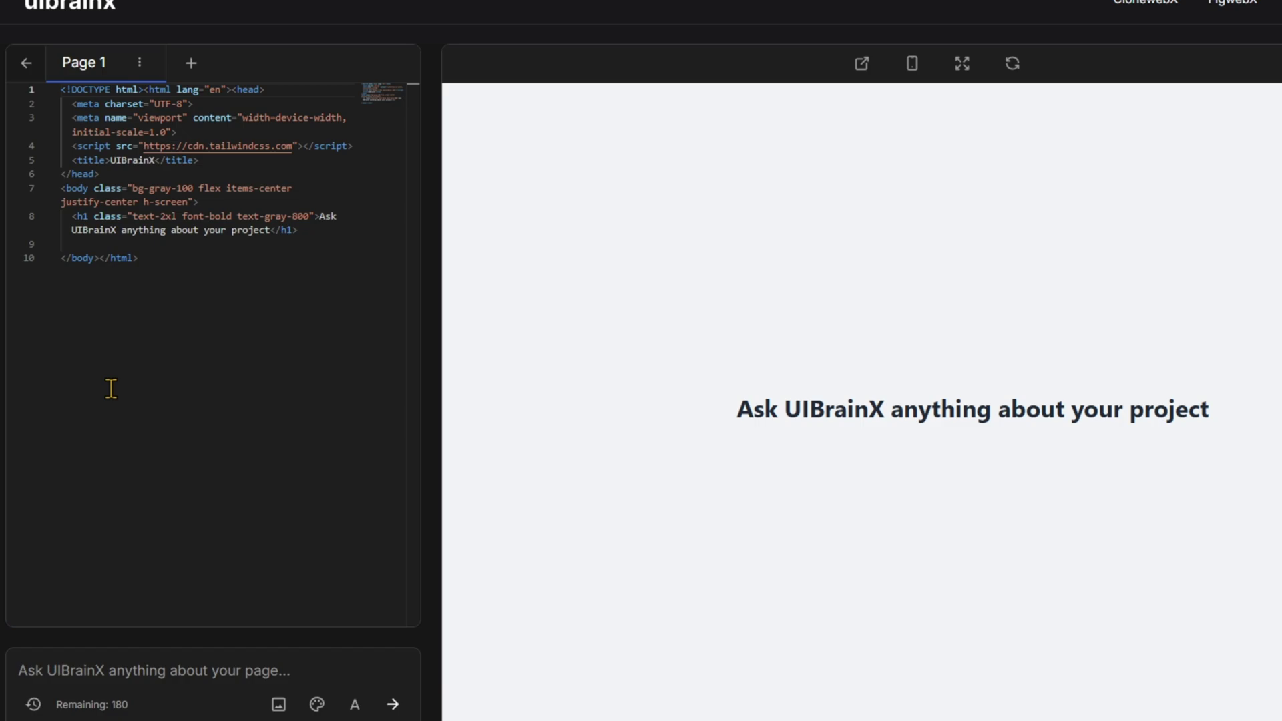
left_click(204, 641)
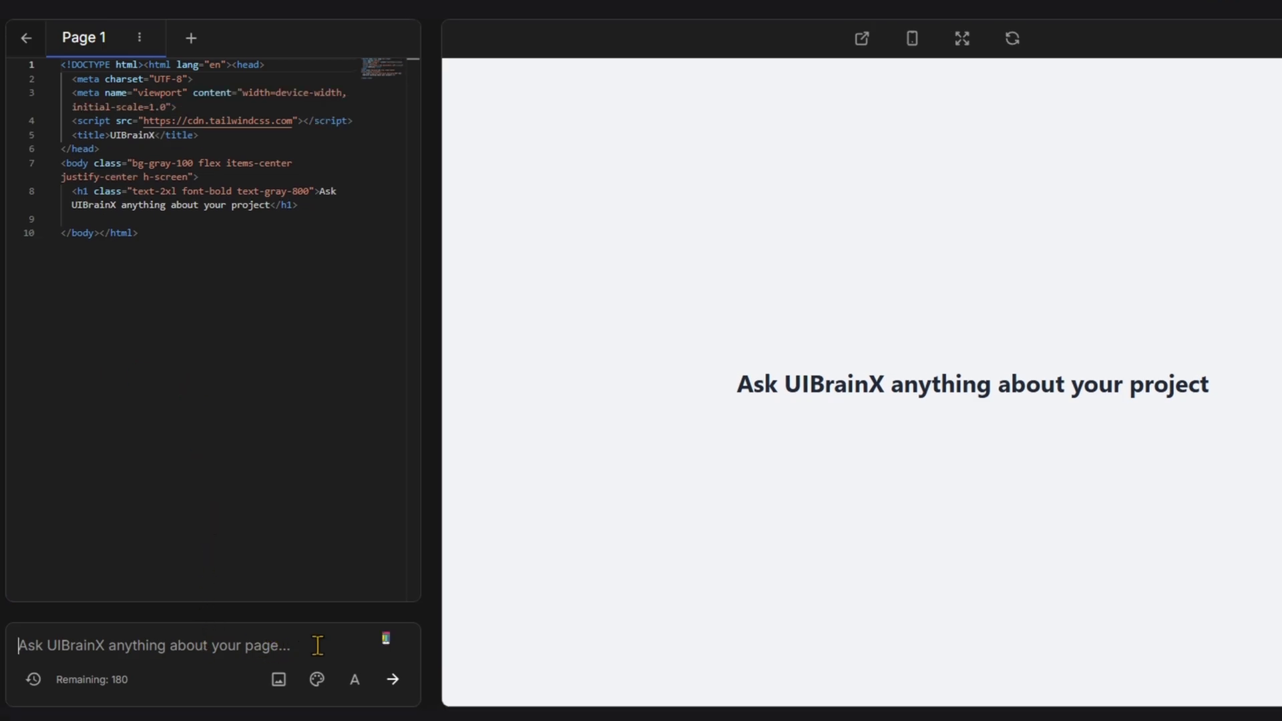
type("I want to create a web")
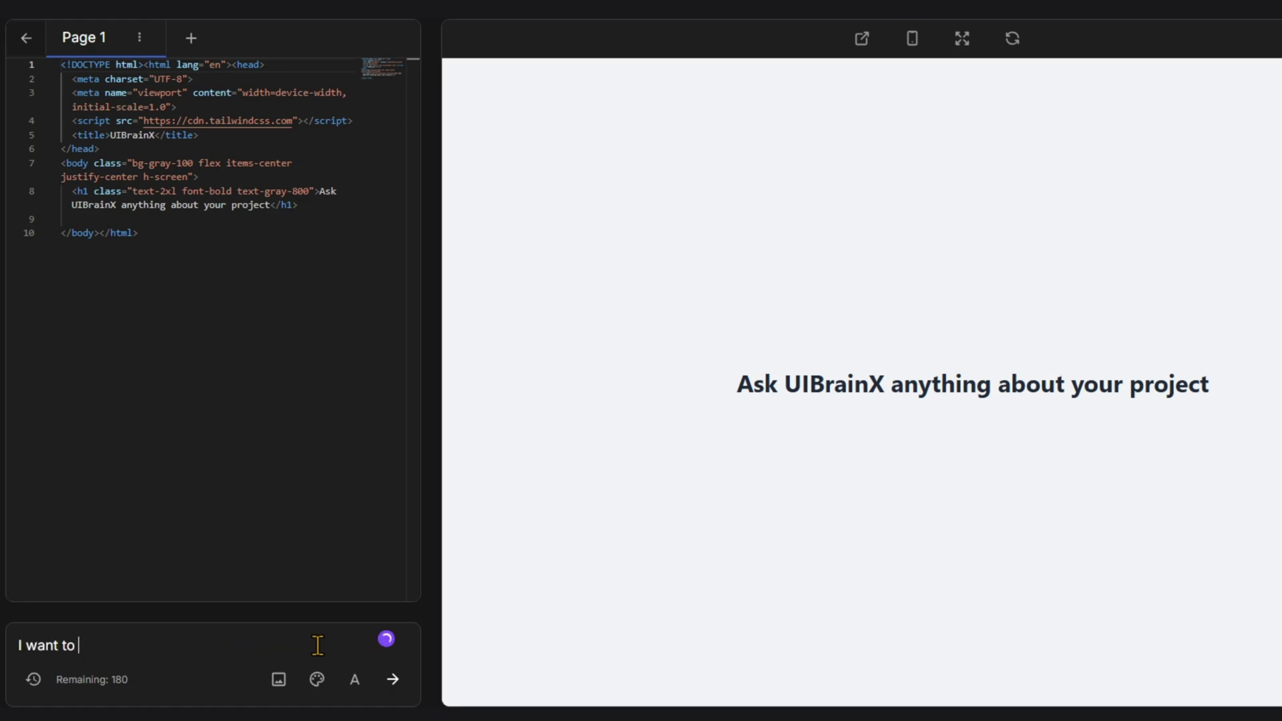
type("site for Skincare services")
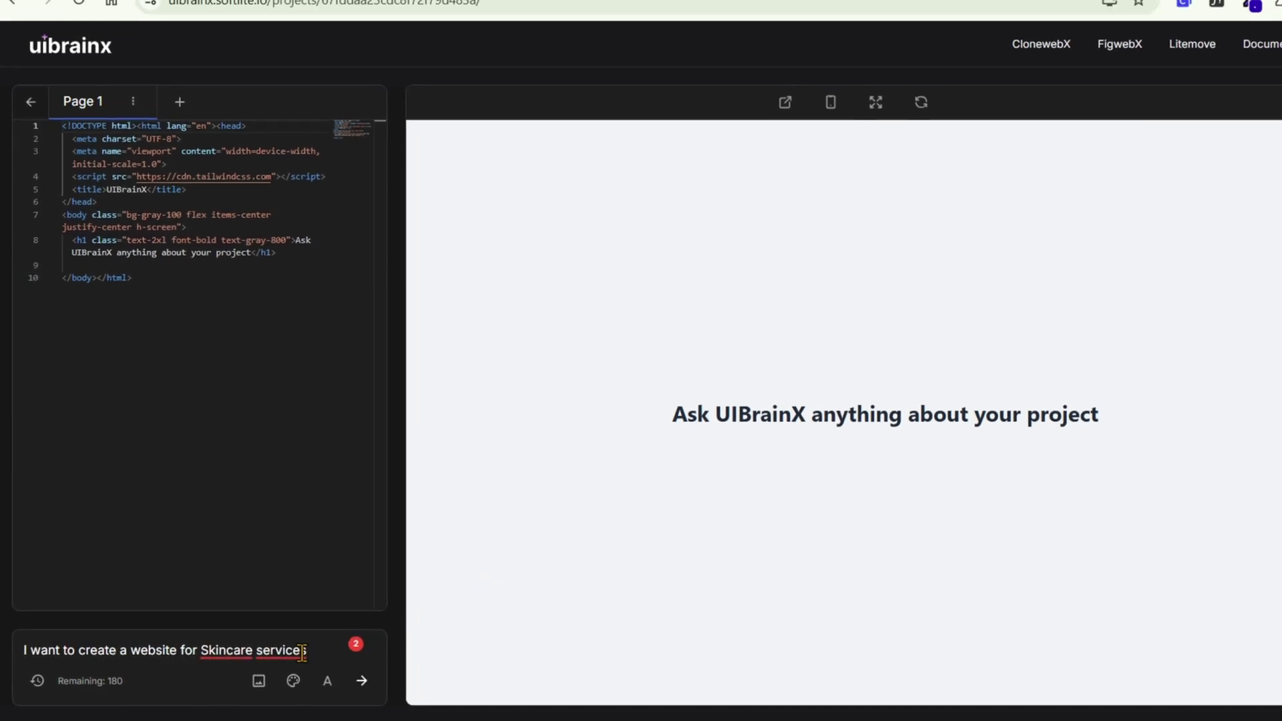
left_click_drag(304, 649, 0, 660)
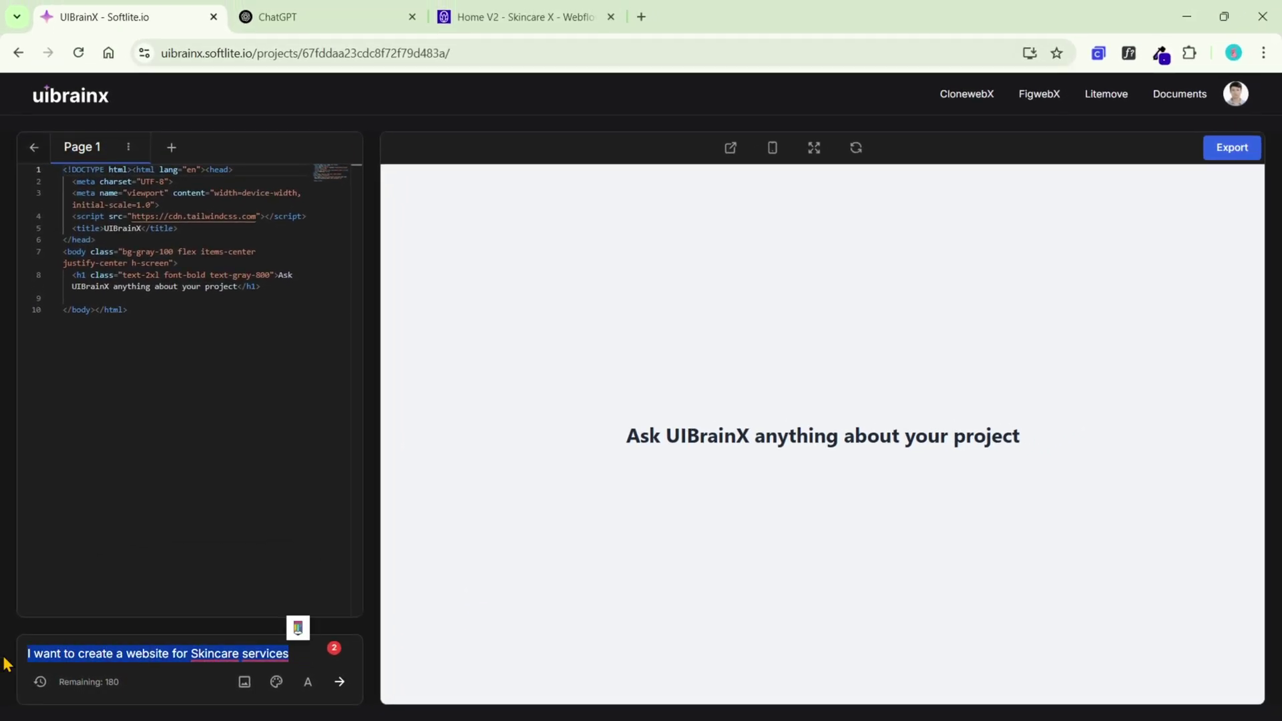
key("Return")
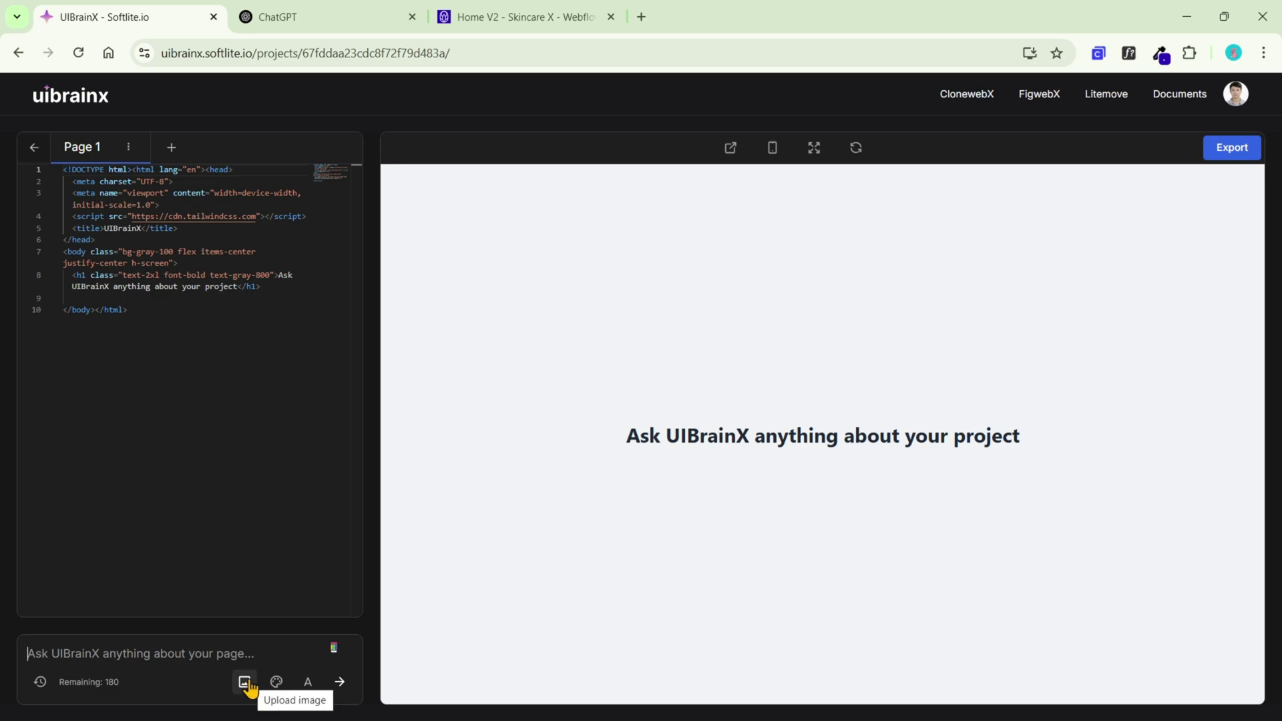
Check the prompt's image upload option, and try inserting the Material Primary colour palette before clearing it.
left_click(245, 682)
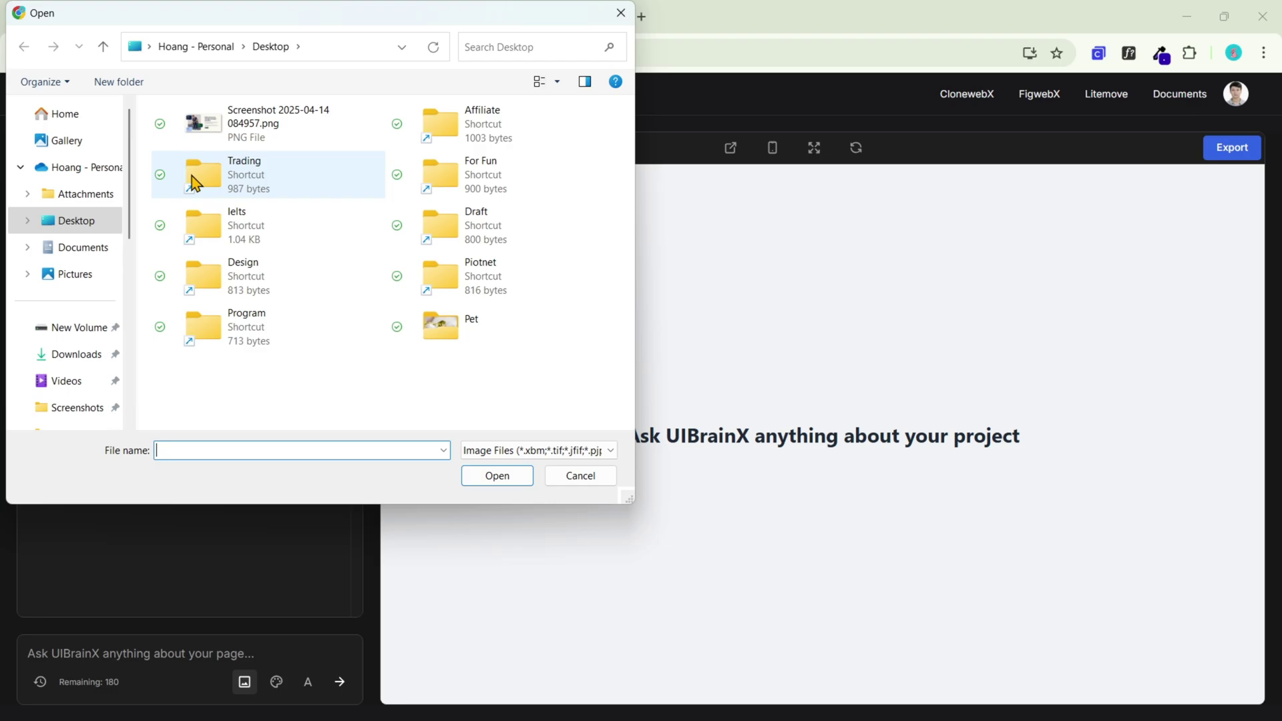
left_click(584, 481)
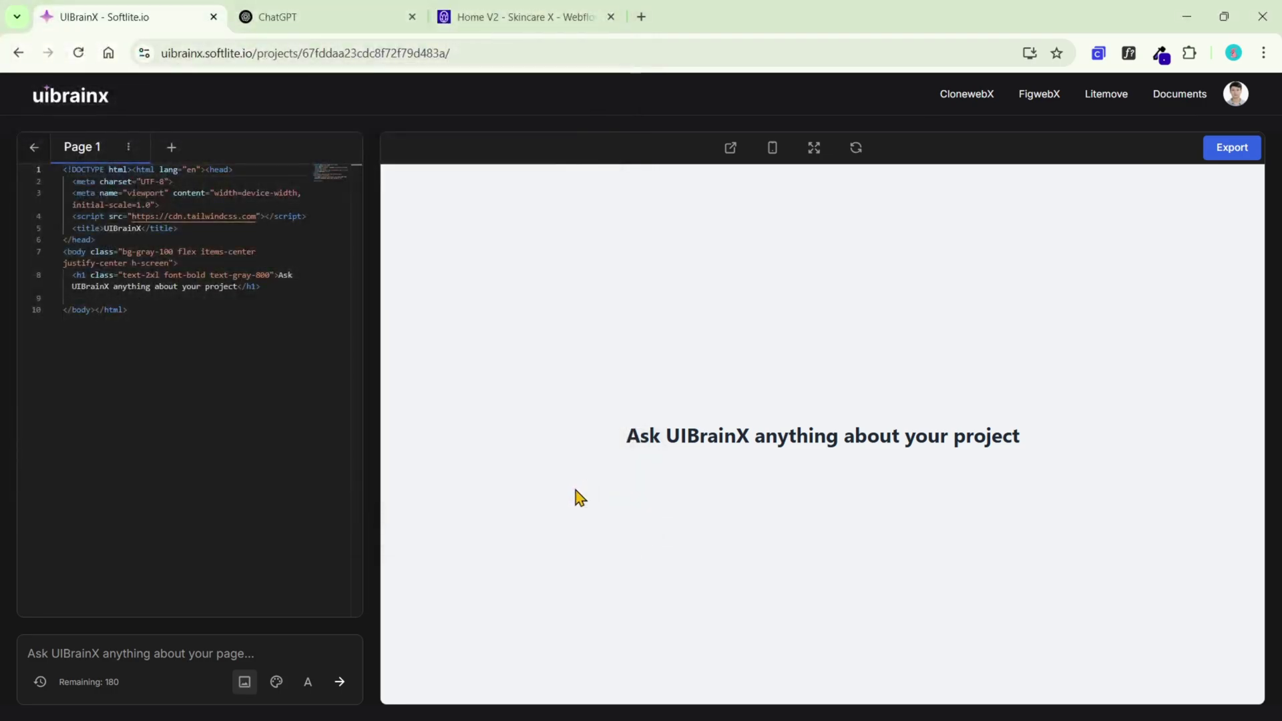
left_click(276, 682)
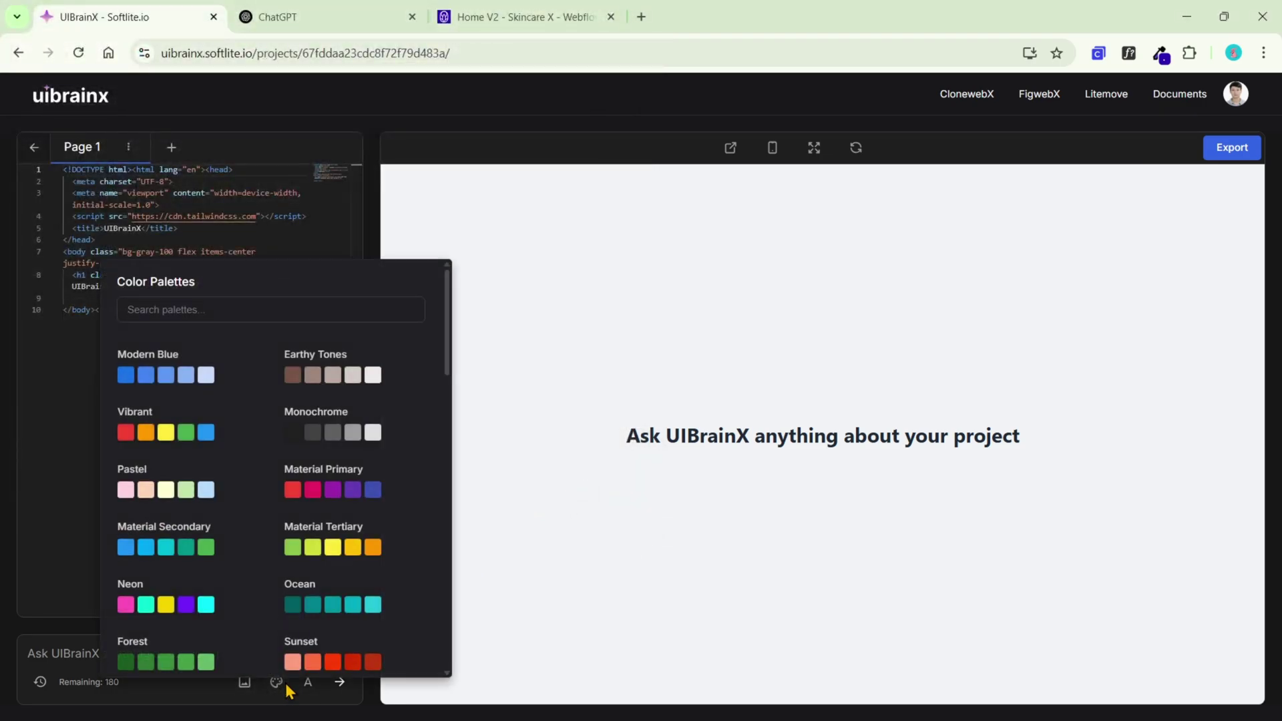
scroll(299, 581, "down", 12)
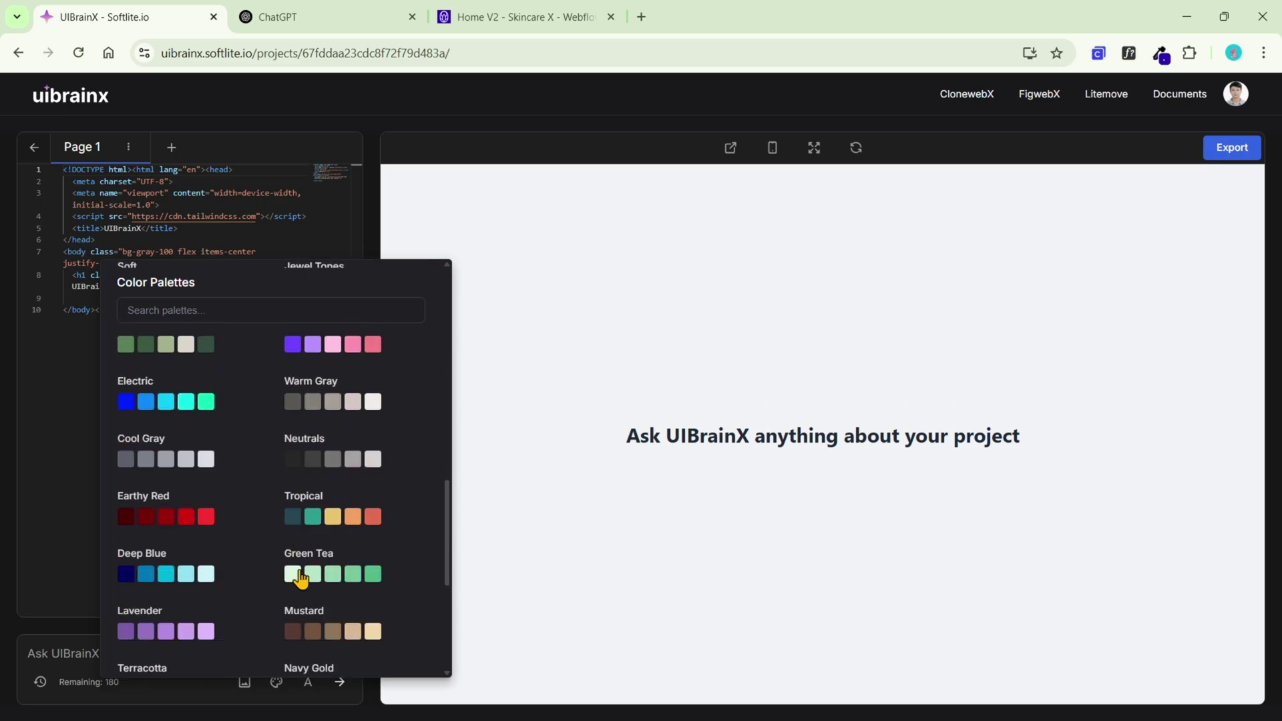
scroll(300, 578, "up", 12)
left_click(345, 491)
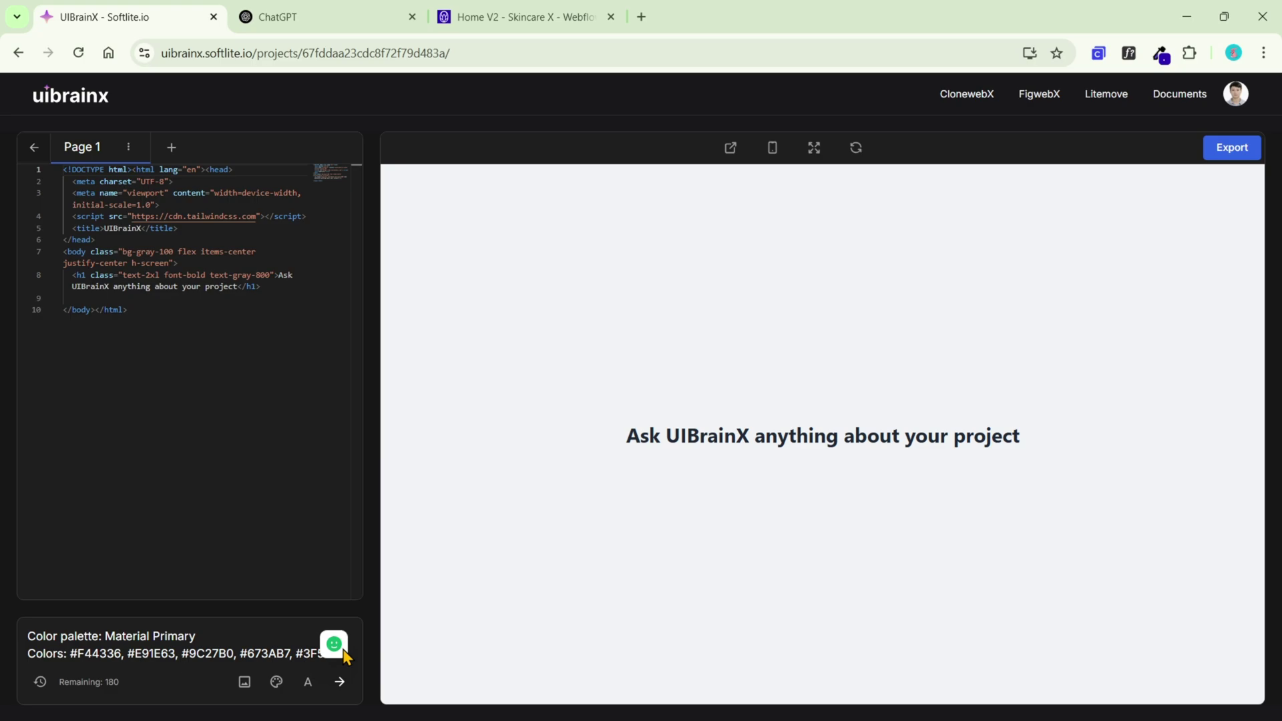
left_click_drag(345, 656, 14, 635)
key("BackSpace")
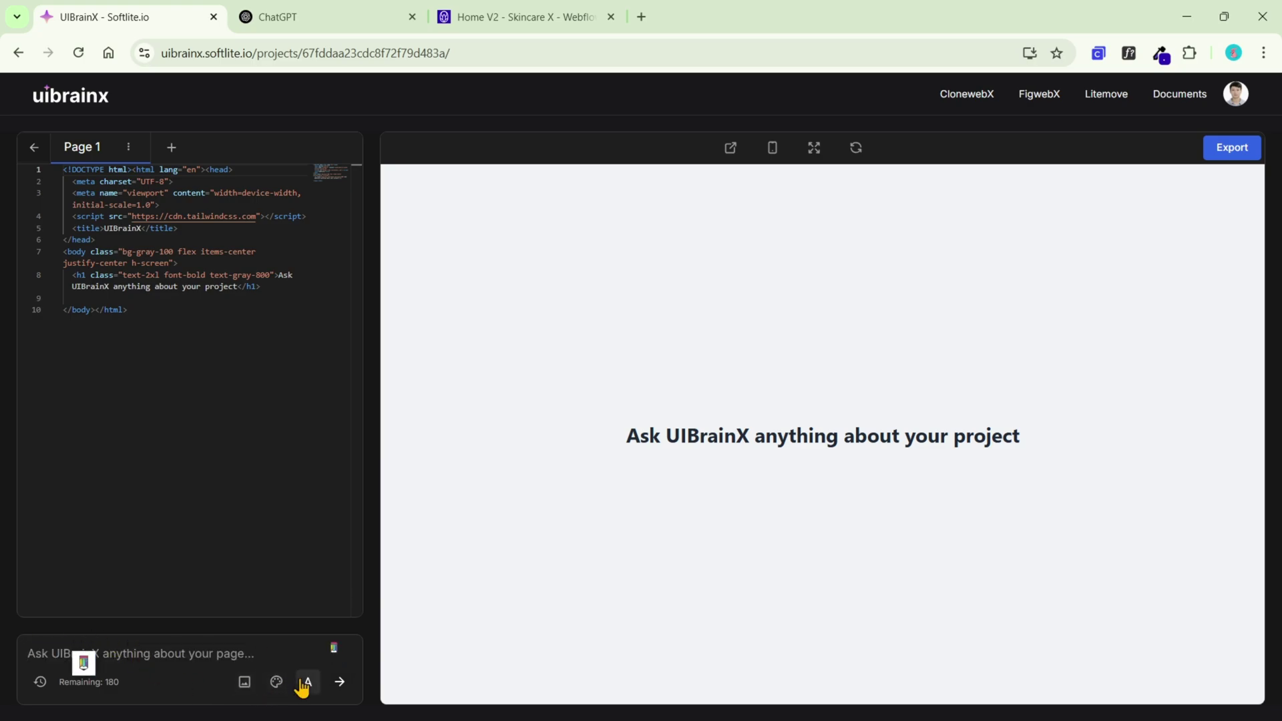
Look at the prompt's font options and preview the page in mobile view before returning to desktop view.
left_click(306, 681)
left_click(306, 682)
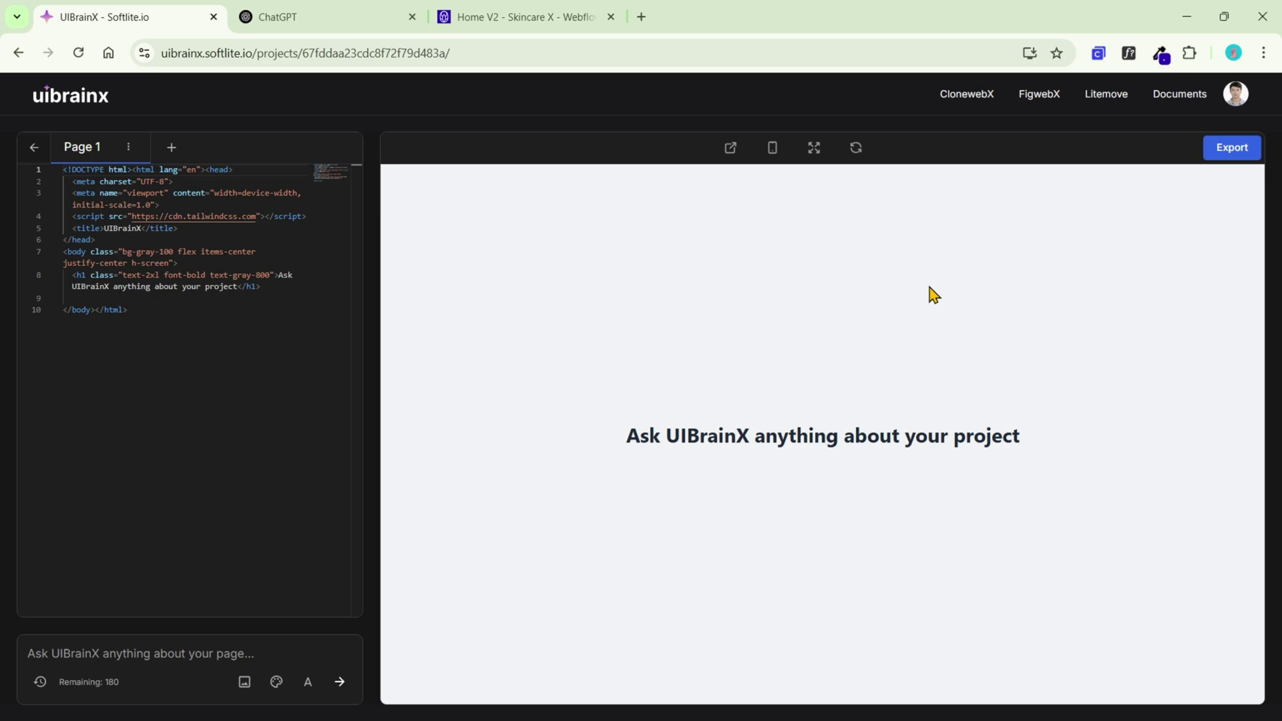
left_click(772, 149)
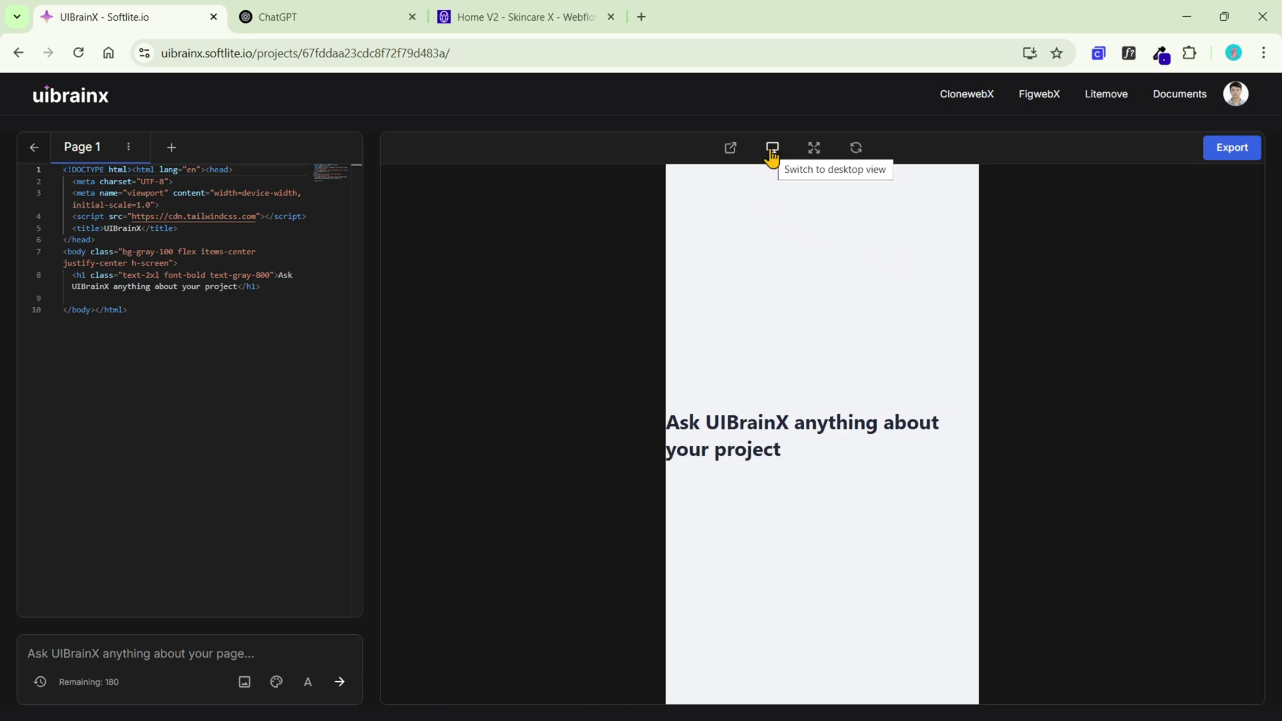
left_click(771, 149)
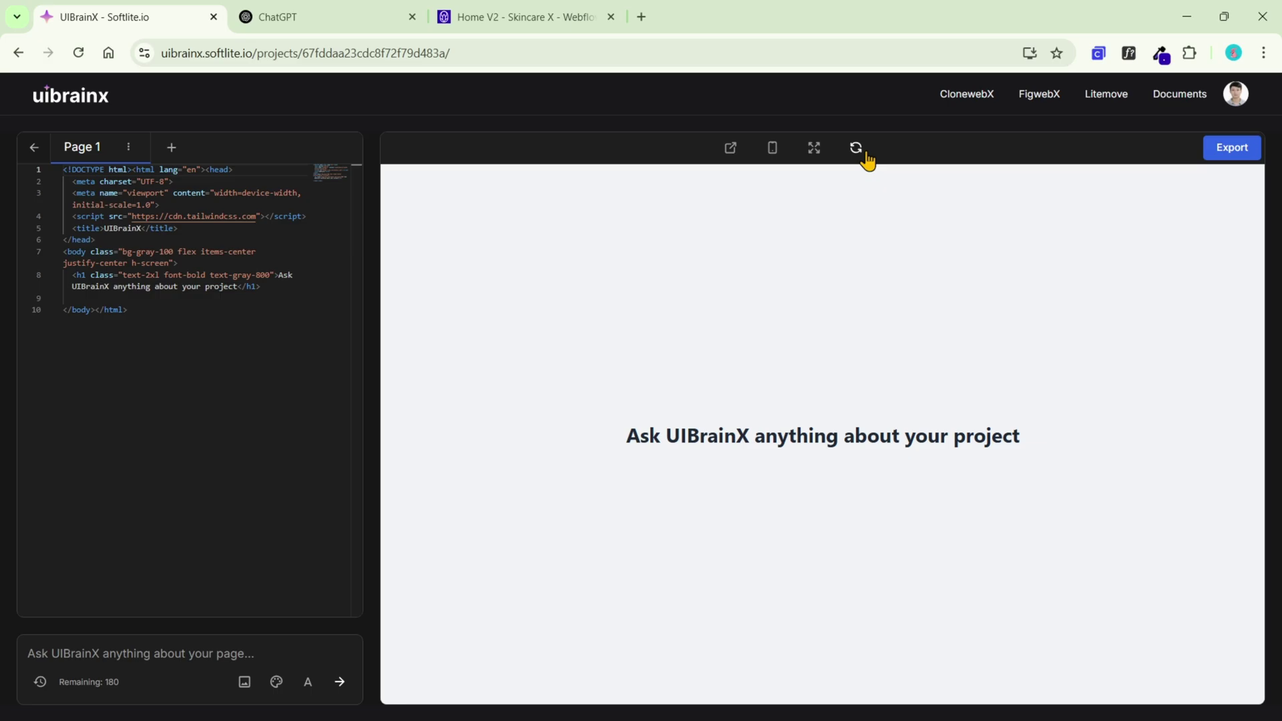
Examine the page builder choices offered for exporting the page, without exporting.
left_click(1226, 151)
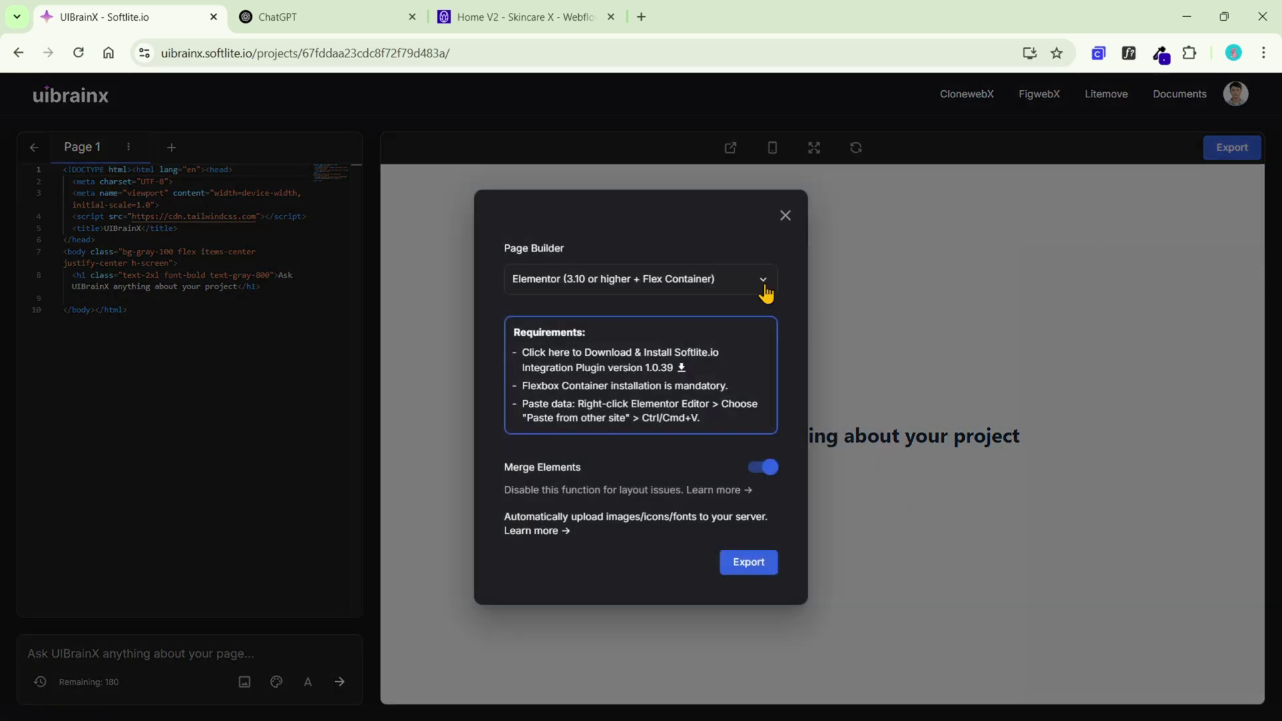
left_click(763, 288)
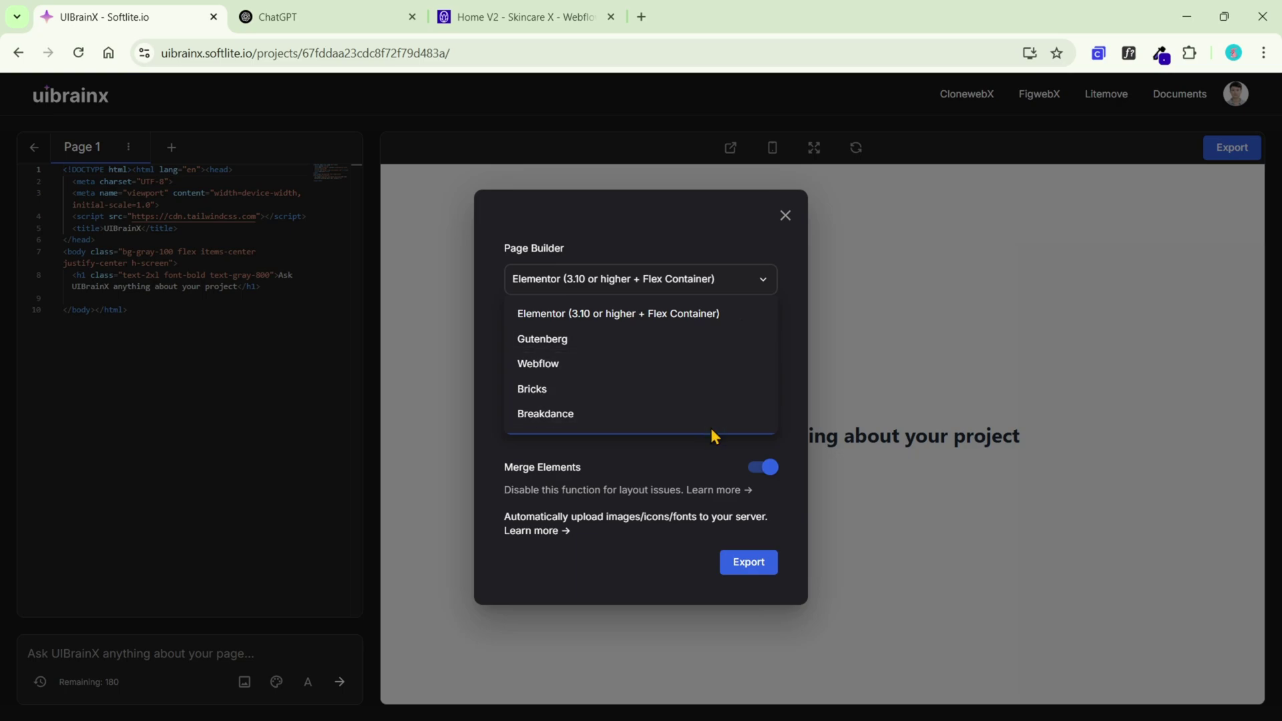
left_click(786, 224)
left_click(782, 215)
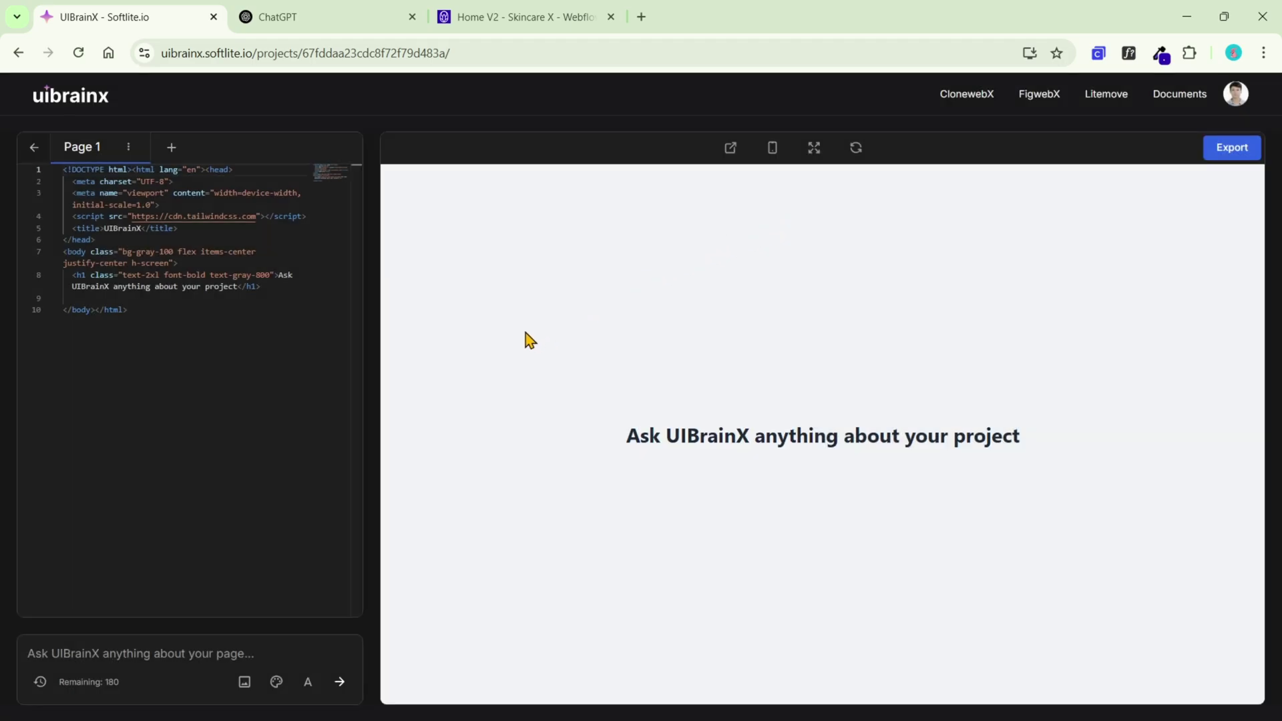
Switch to ChatGPT and write the request "I need a solid prompt to create a website for Skincare services.".
left_click(279, 654)
left_click(321, 17)
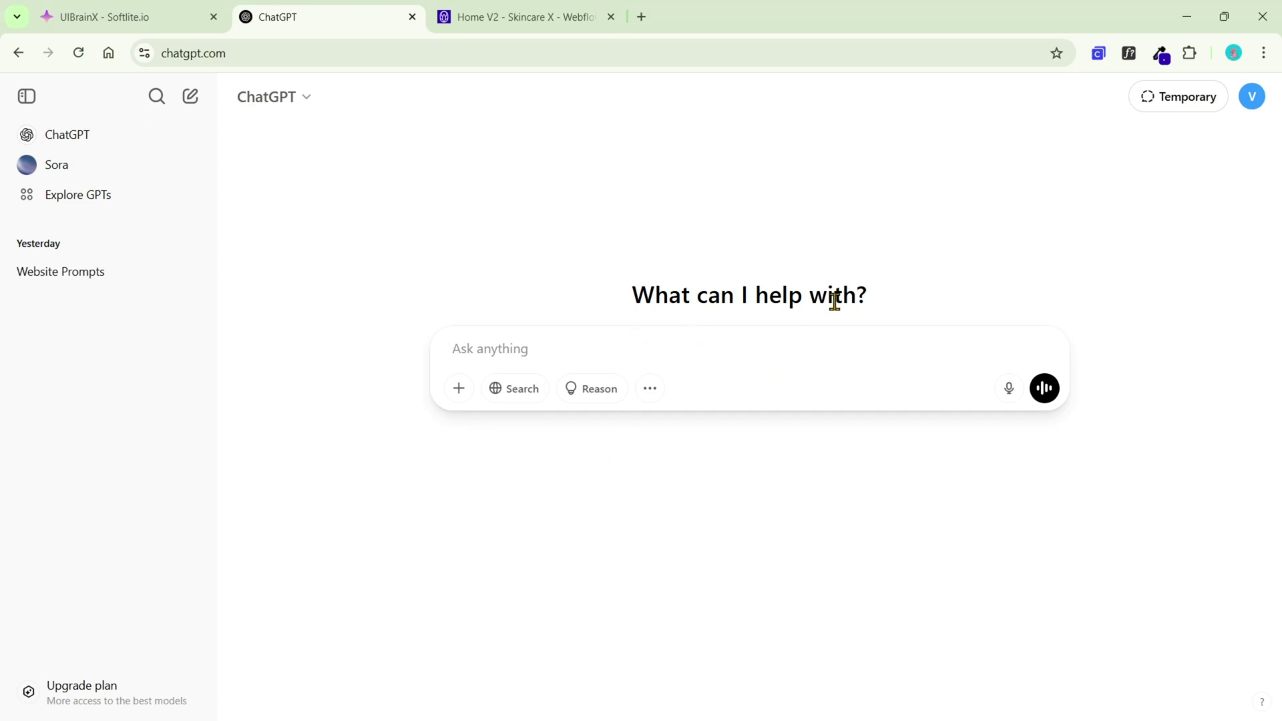
type("I need a solid prompt to cretae")
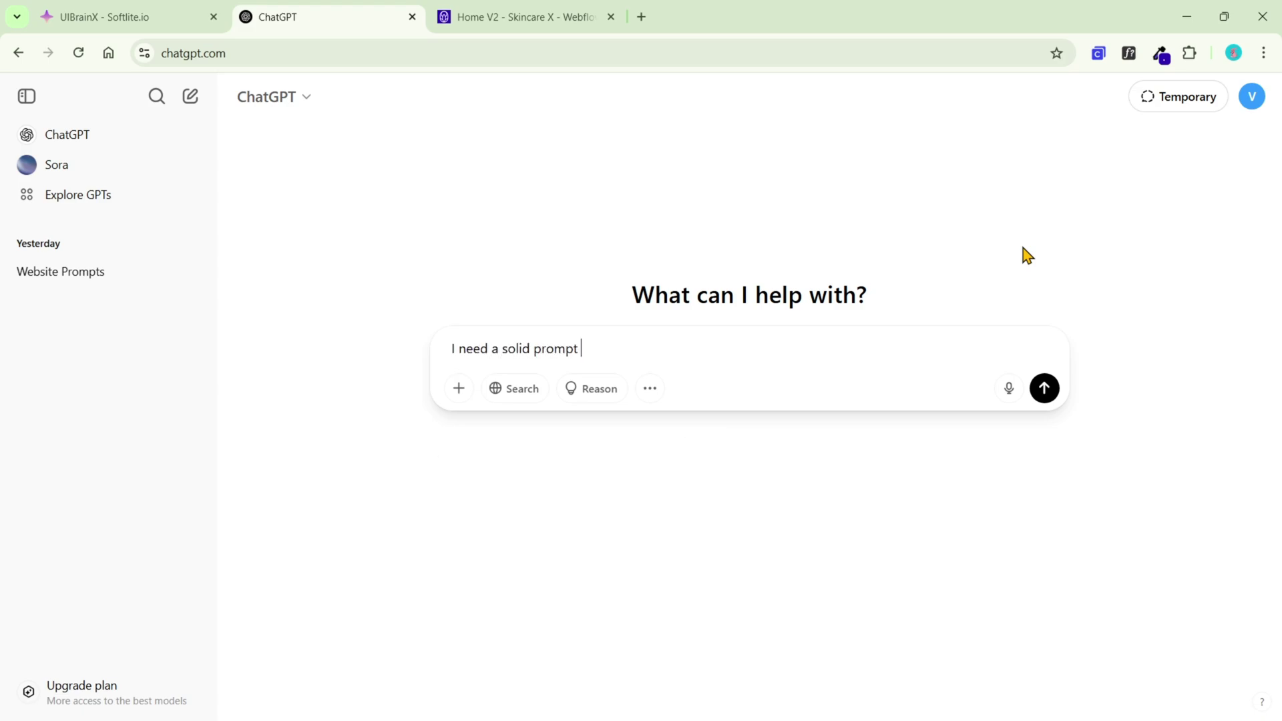
key("BackSpace")
key("BackSpace")
key("BackSpace")
type("ate a website for ")
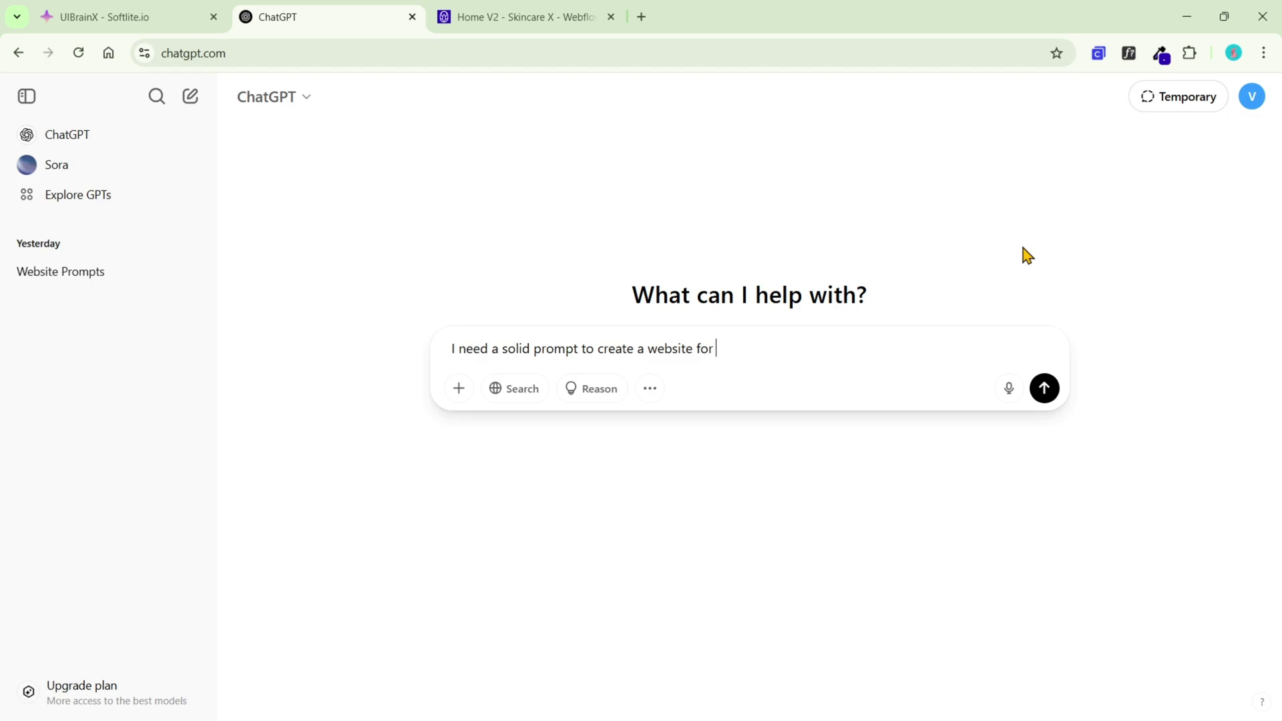
type("Skincare services. Follow the struc")
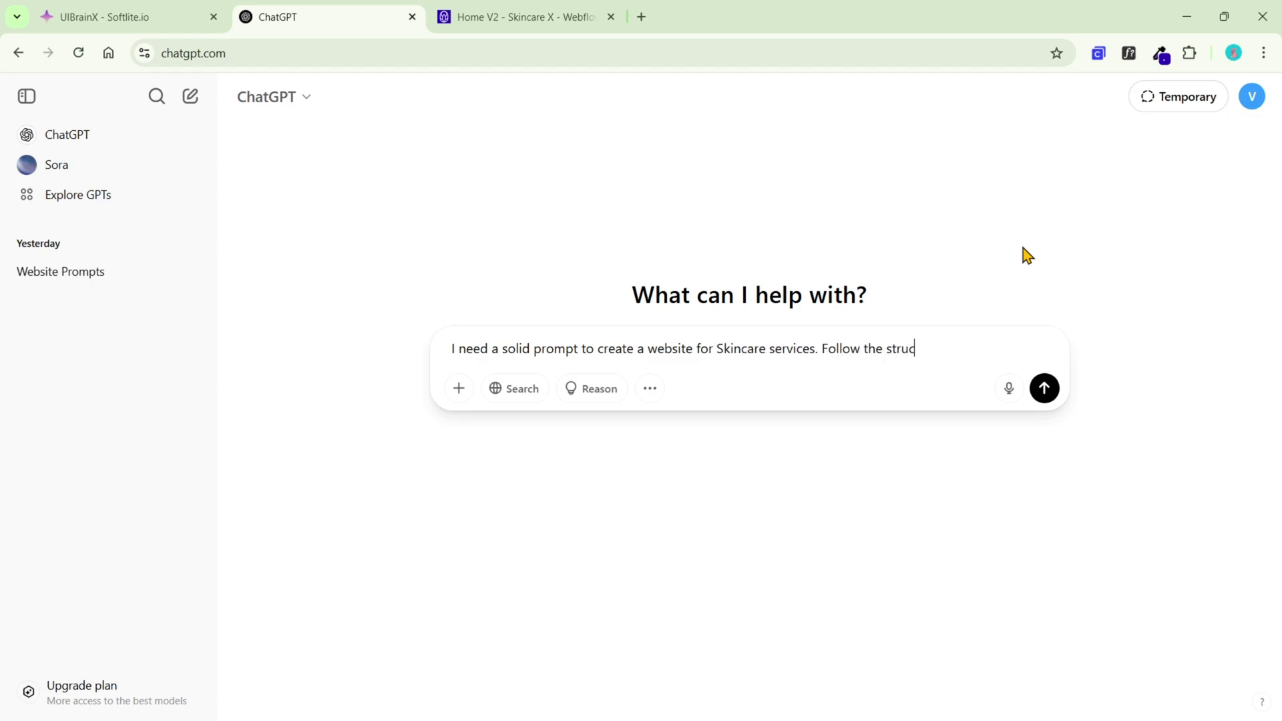
Complete the request with "Follow the structure: Header, hero, features, about us, products, services, our experts, articles, follow us, footer.".
type("ture: Header, her")
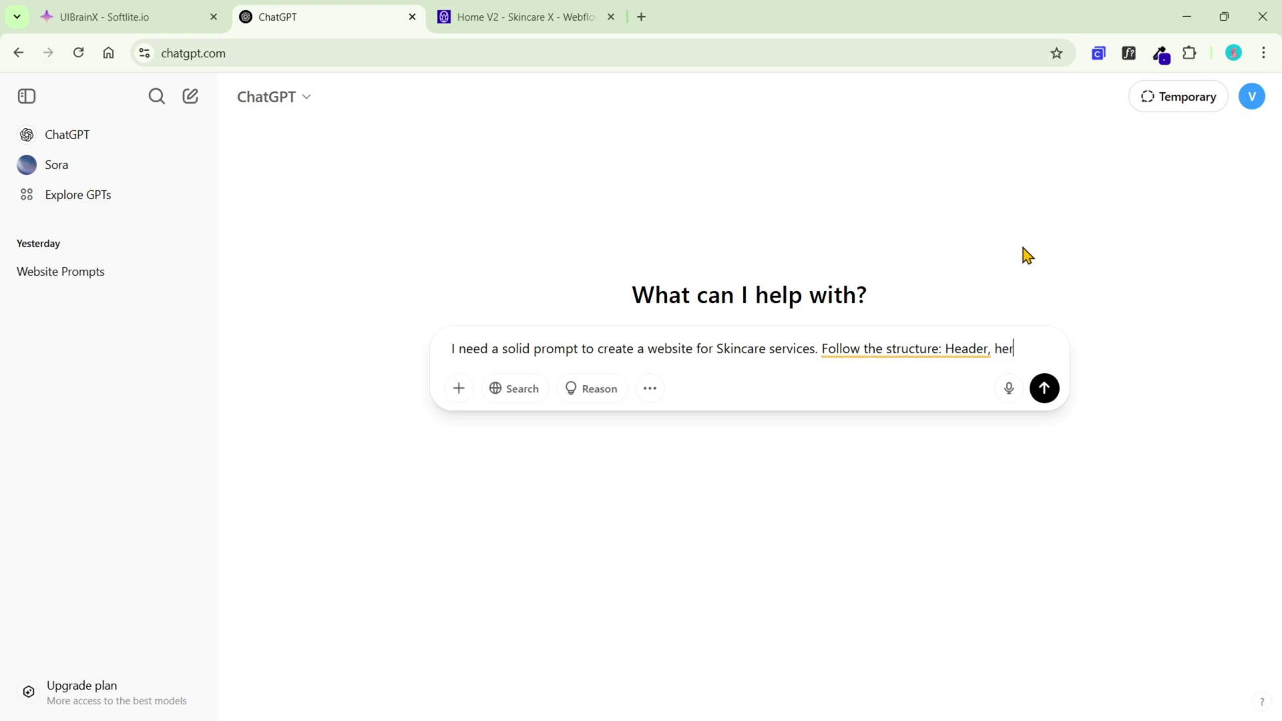
type("o, features, about us")
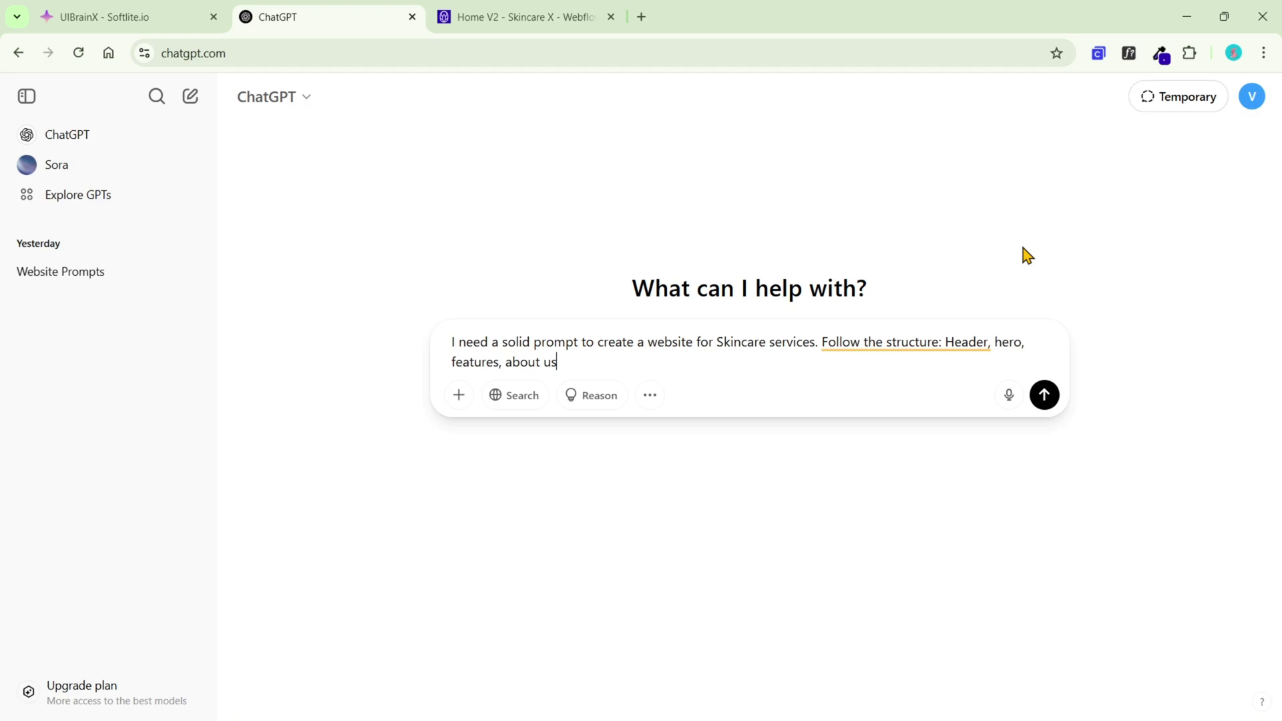
type(", products, services,")
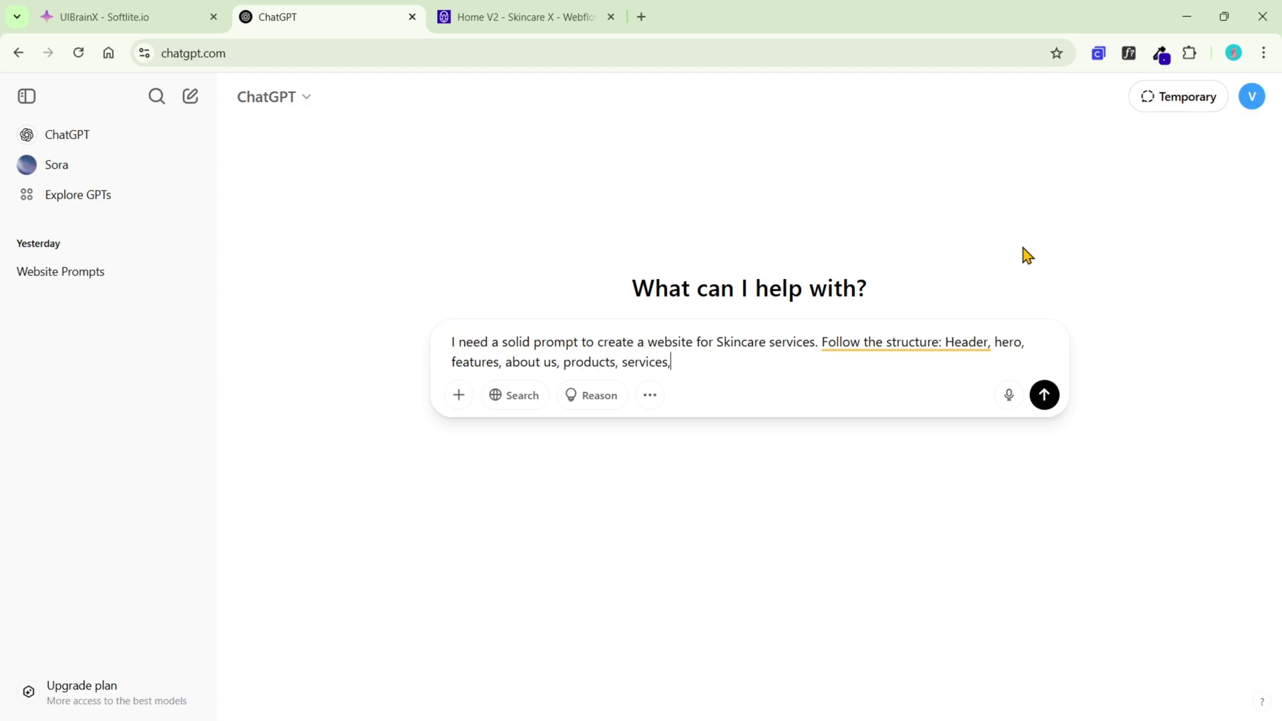
type(" our experts, articles, follow us, footer.")
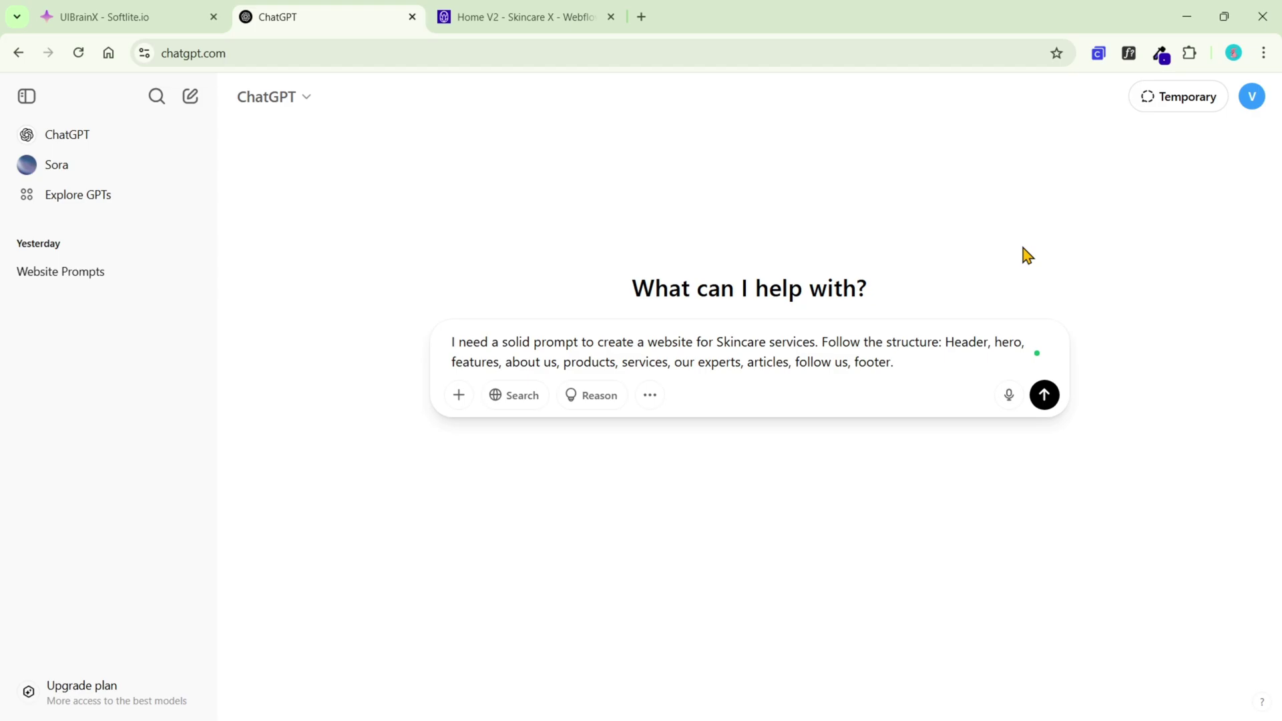
On the Skincare X template page, inspect the hero heading's font family, colour and font size styles.
left_click(571, 14)
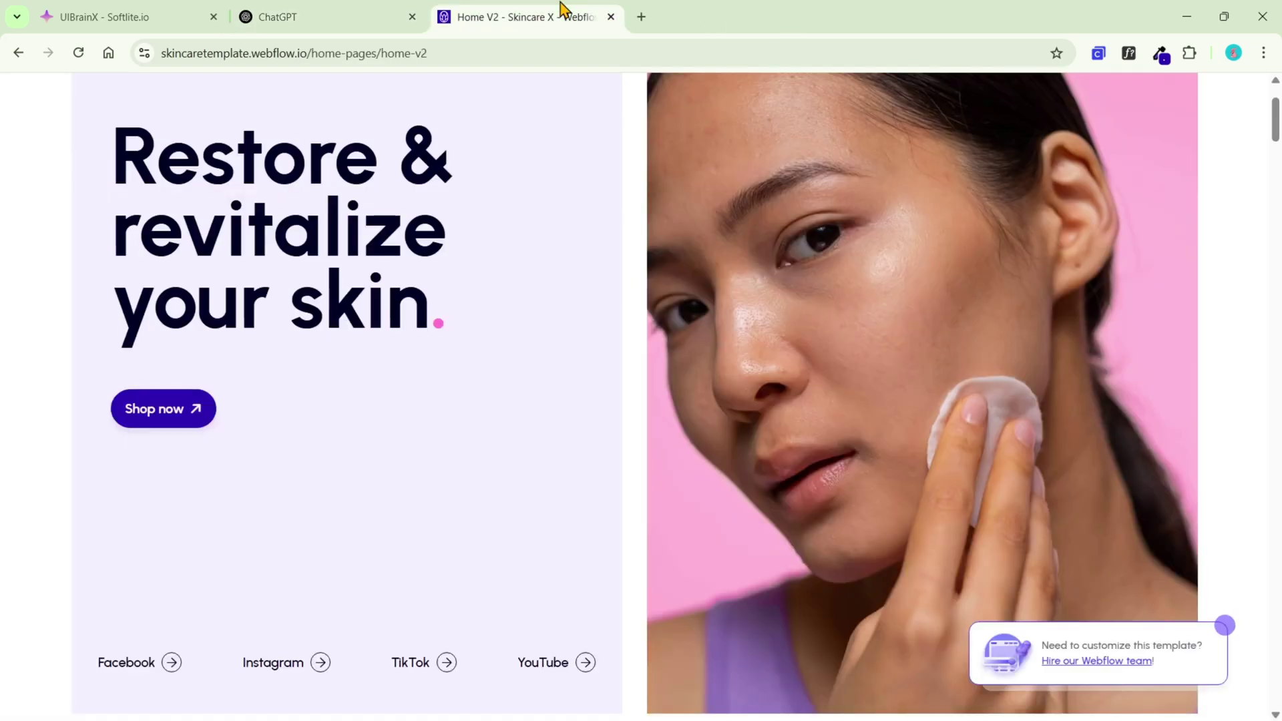
scroll(664, 229, "up", 2)
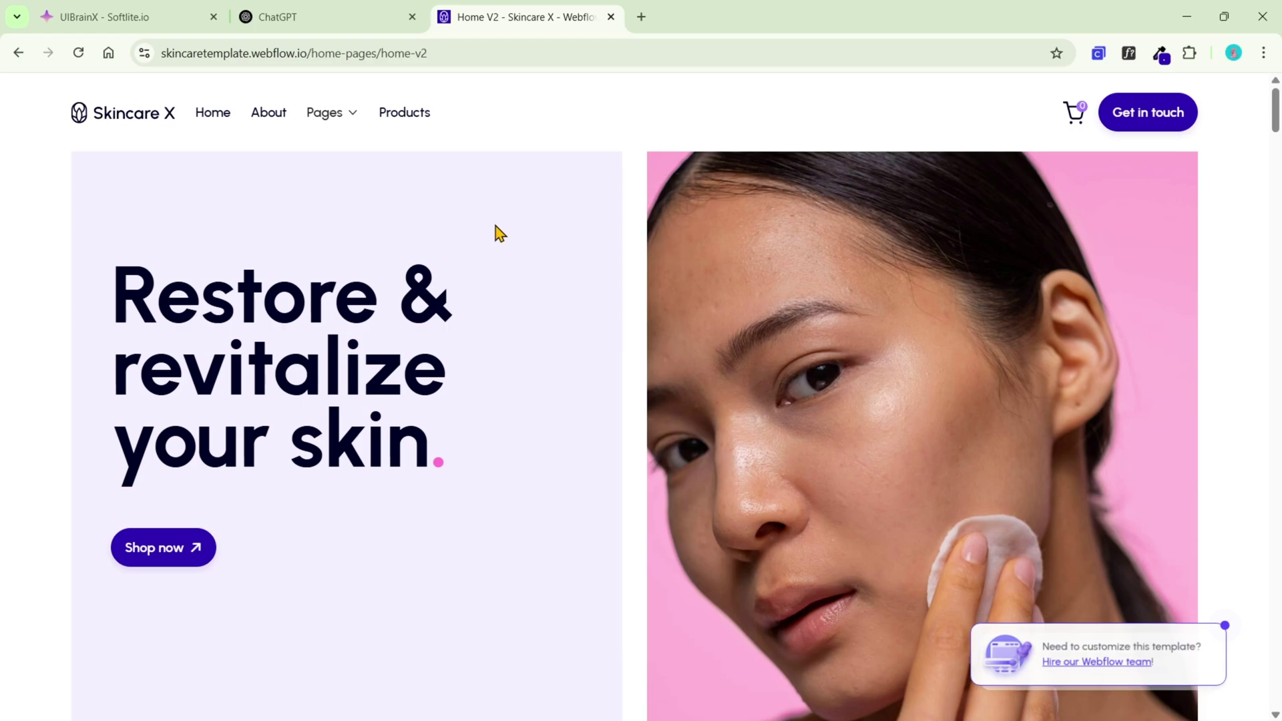
right_click(564, 191)
left_click(642, 553)
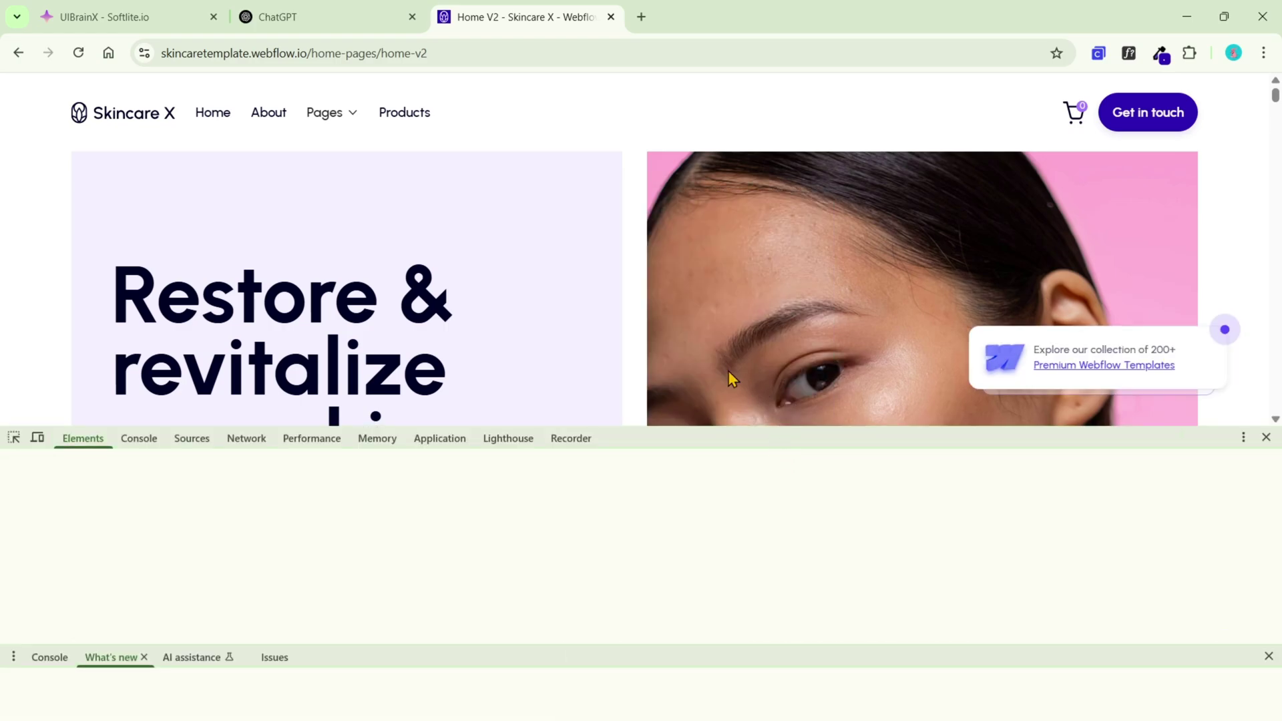
key("ctrl+shift+c")
left_click(297, 374)
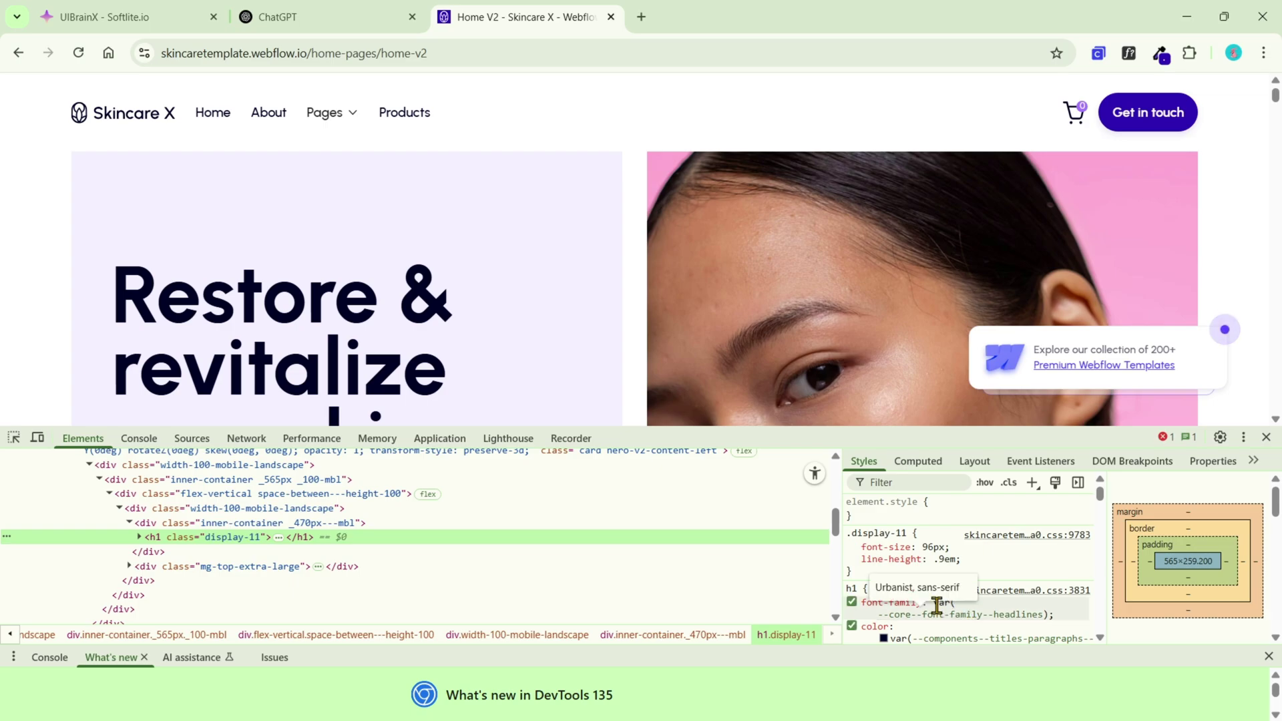
mouse_move(937, 621)
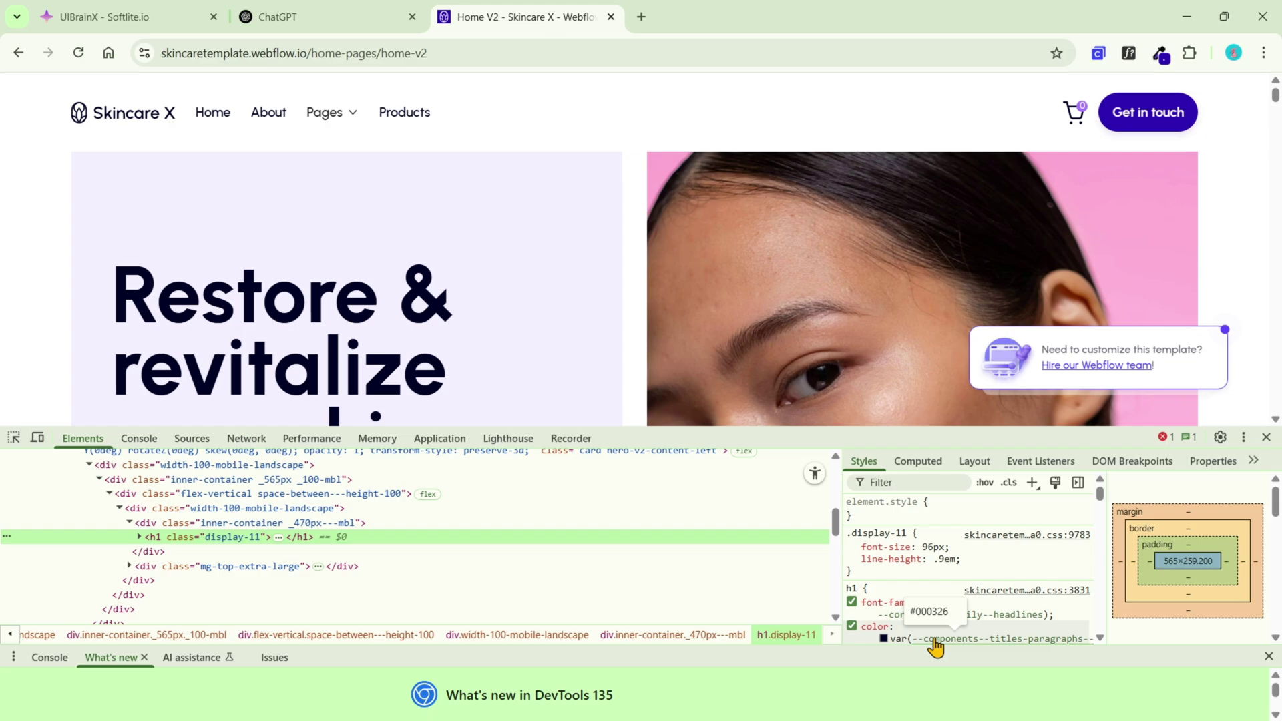
scroll(935, 641, "down", 3)
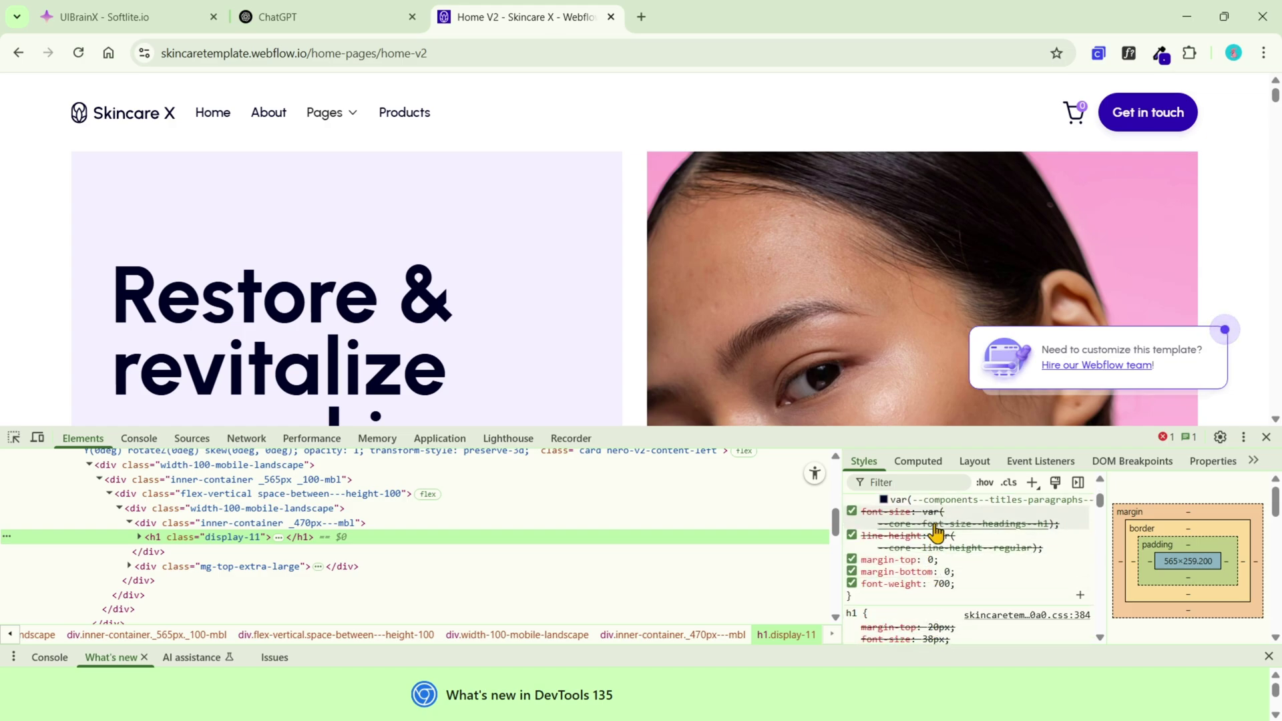
mouse_move(937, 532)
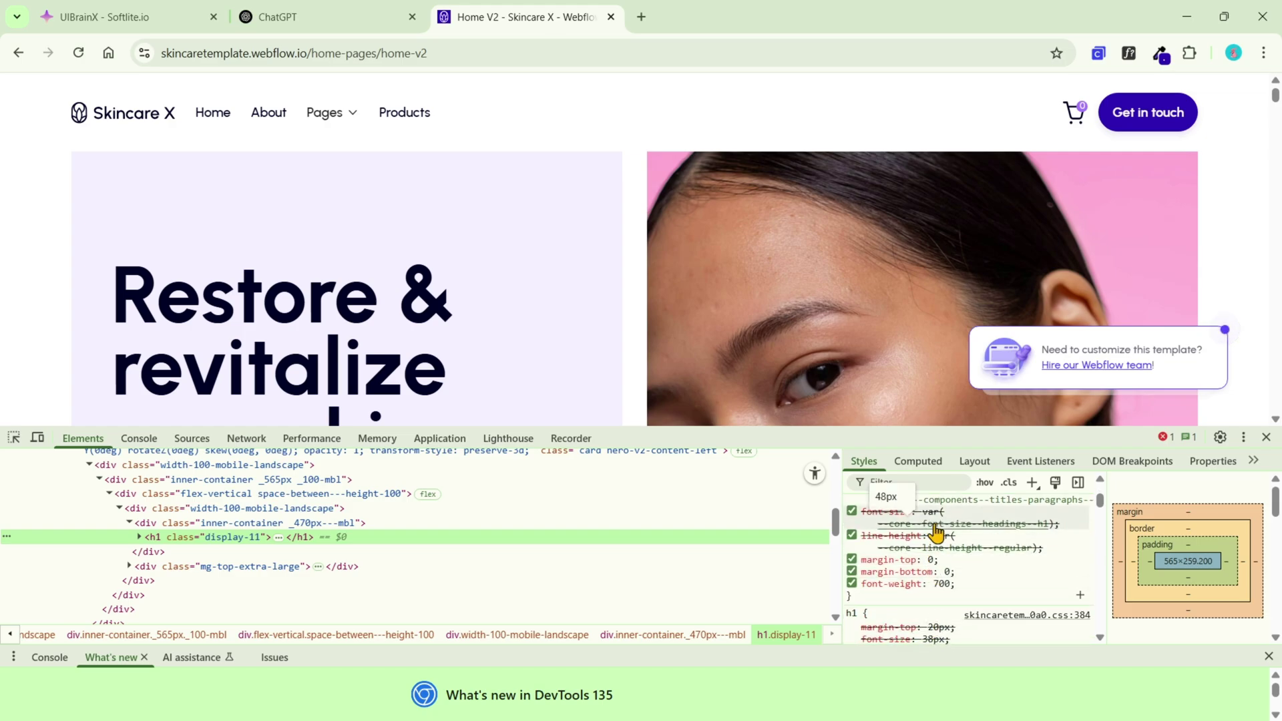
Inspect the hero heading's font family, weight, size and colour with WhatFont.
left_click(1127, 57)
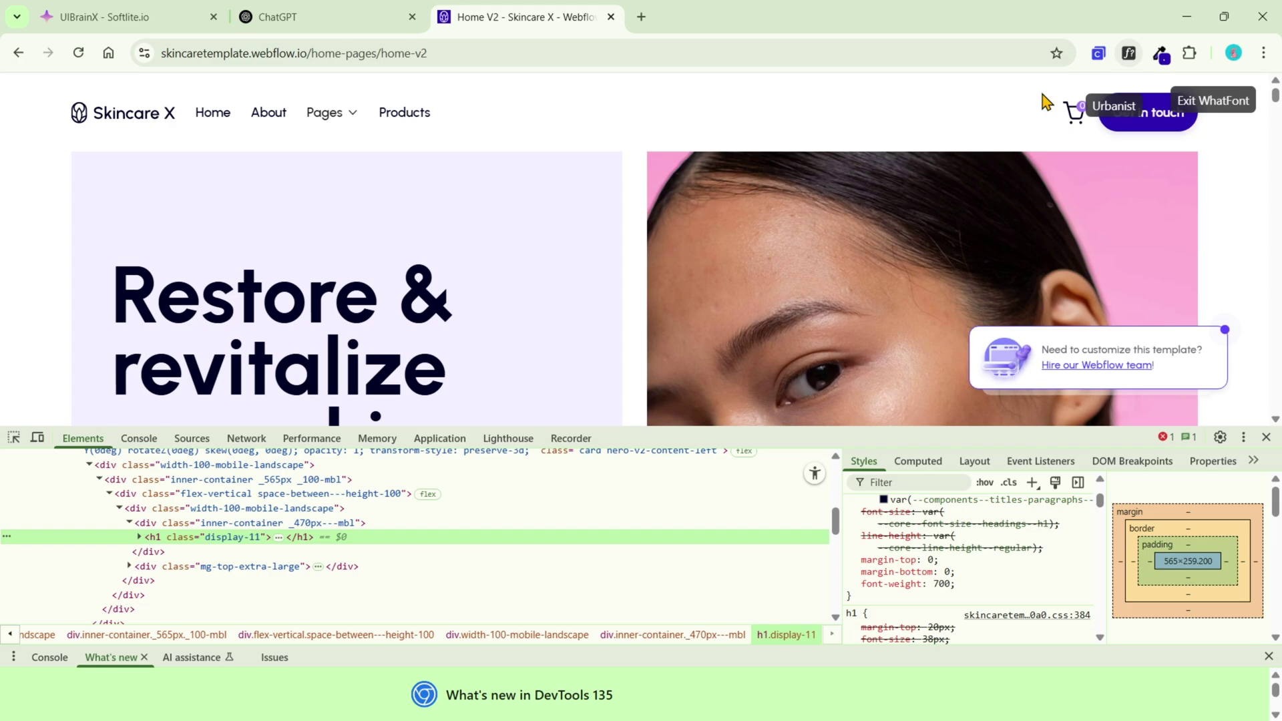
left_click(319, 288)
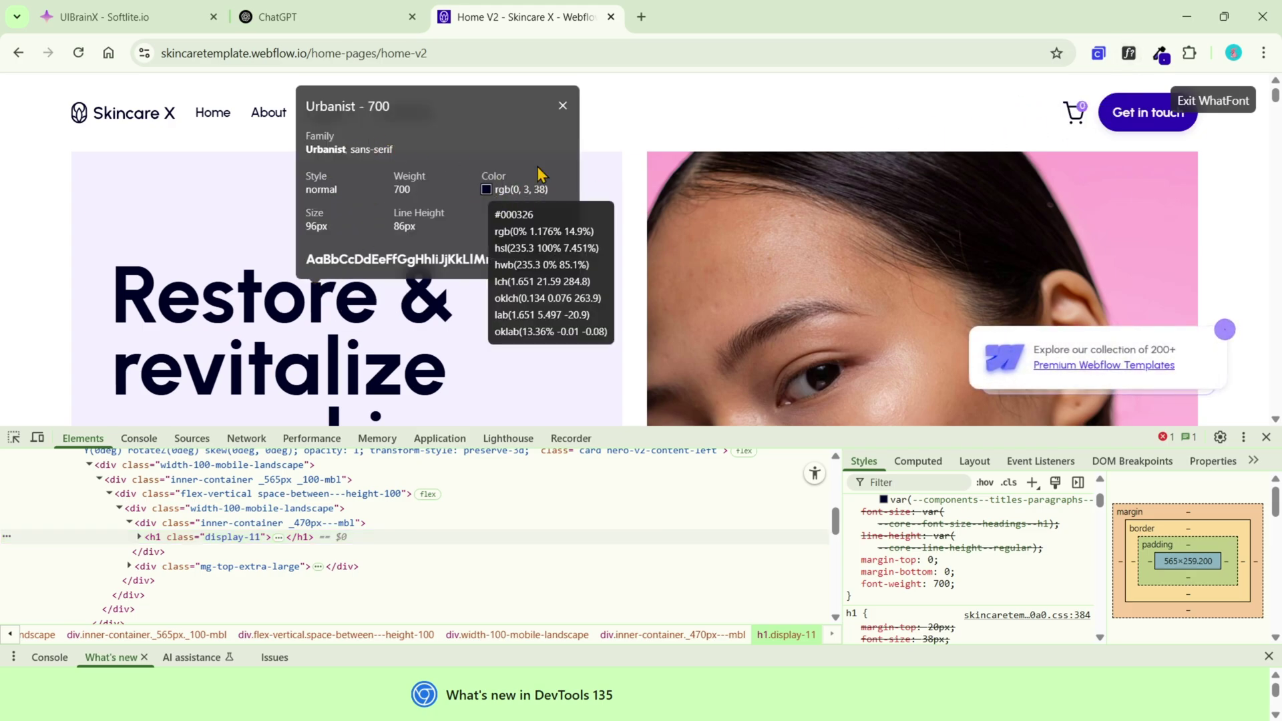
left_click(561, 107)
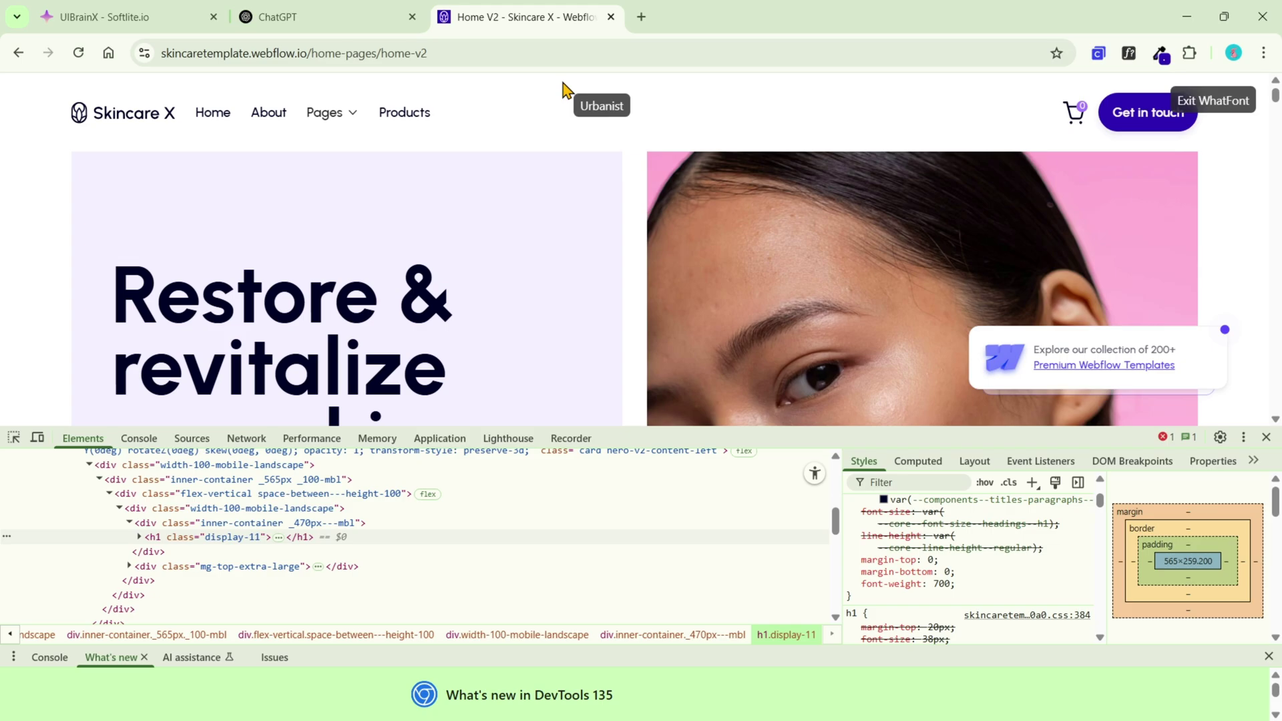
Copy the template page's URL into the UIBrainX prompt and get that site's style data.
left_click(588, 57)
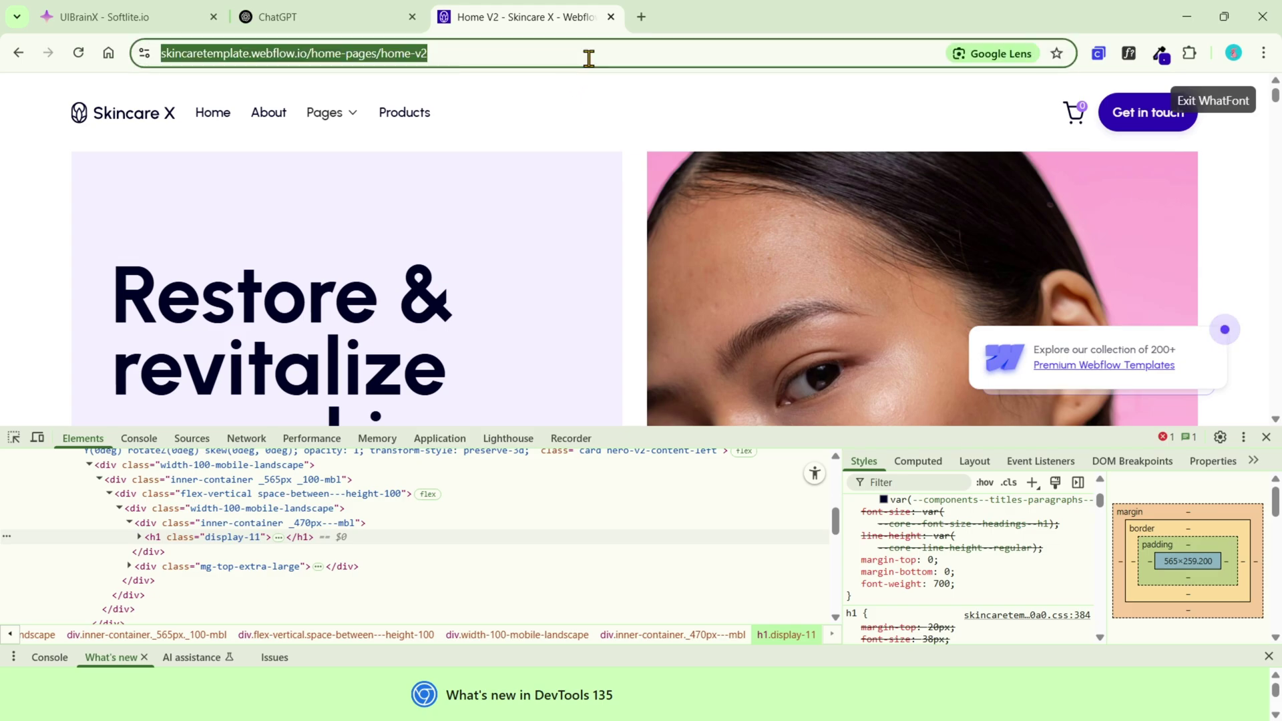
left_click(116, 9)
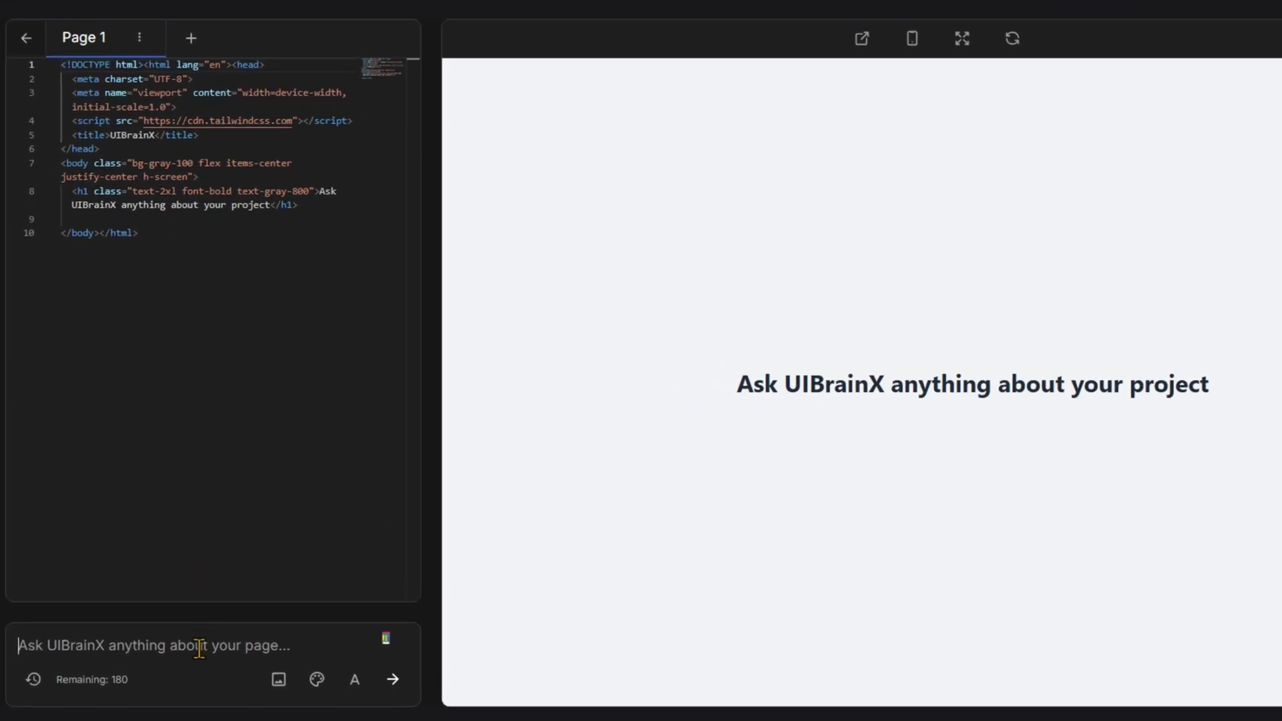
key("ctrl+v")
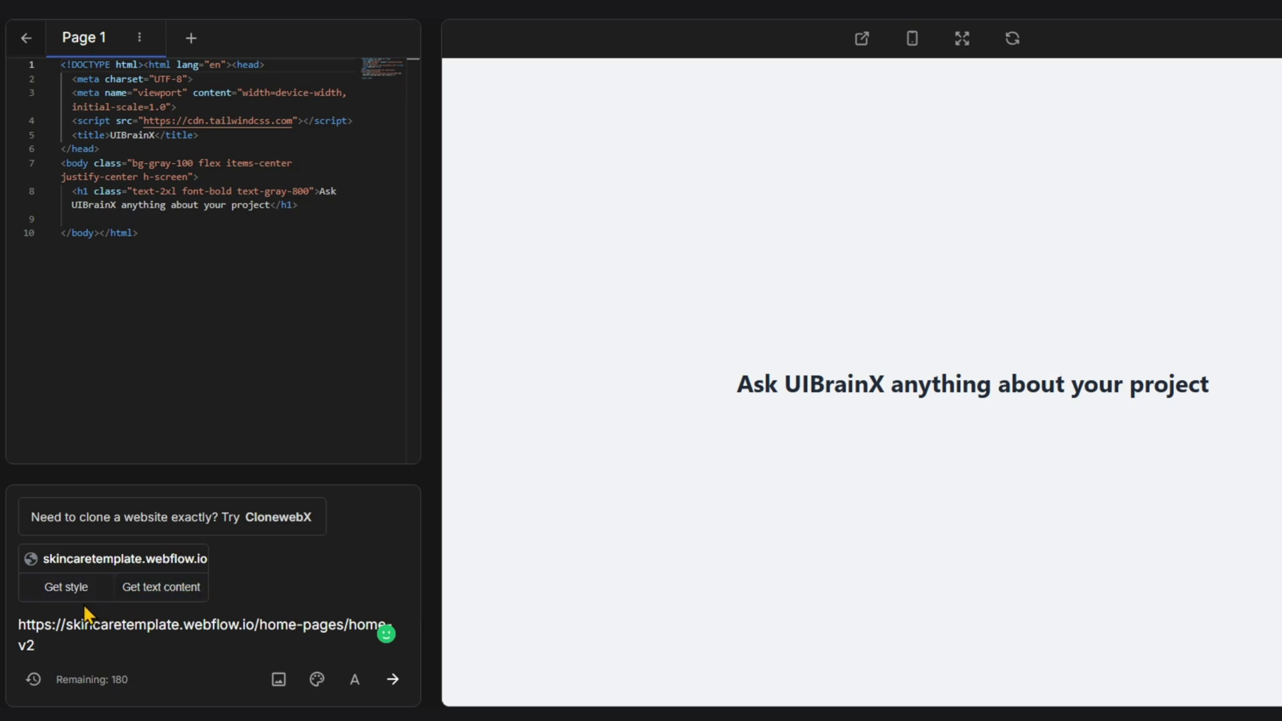
left_click(83, 594)
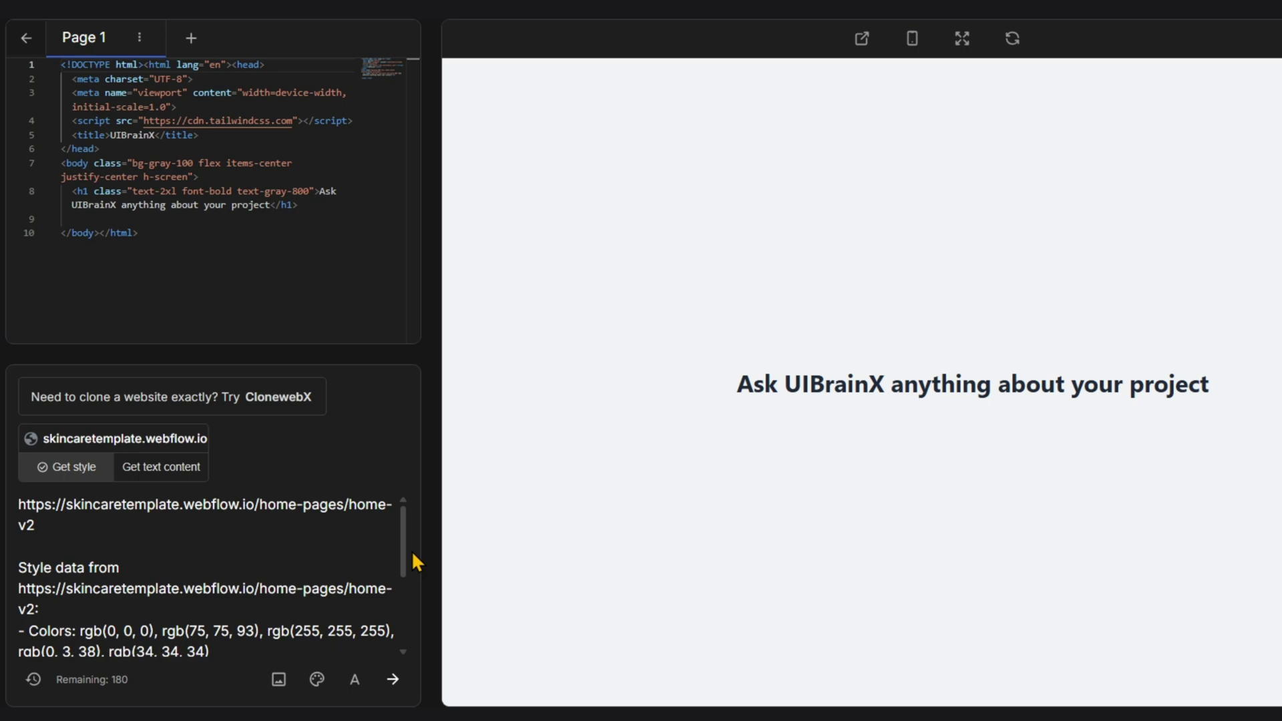
Copy the extracted style lines in the prompt, from Colors through Spacing.
left_click_drag(402, 562, 402, 602)
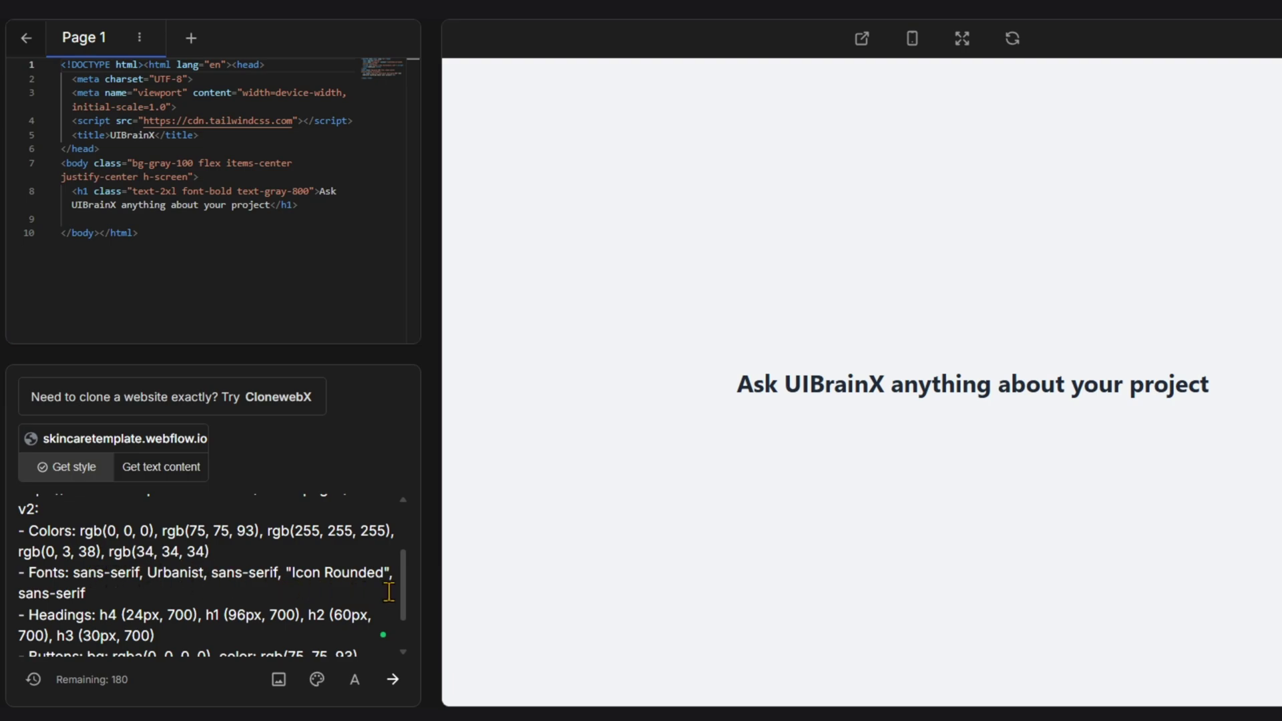
left_click_drag(401, 591, 401, 611)
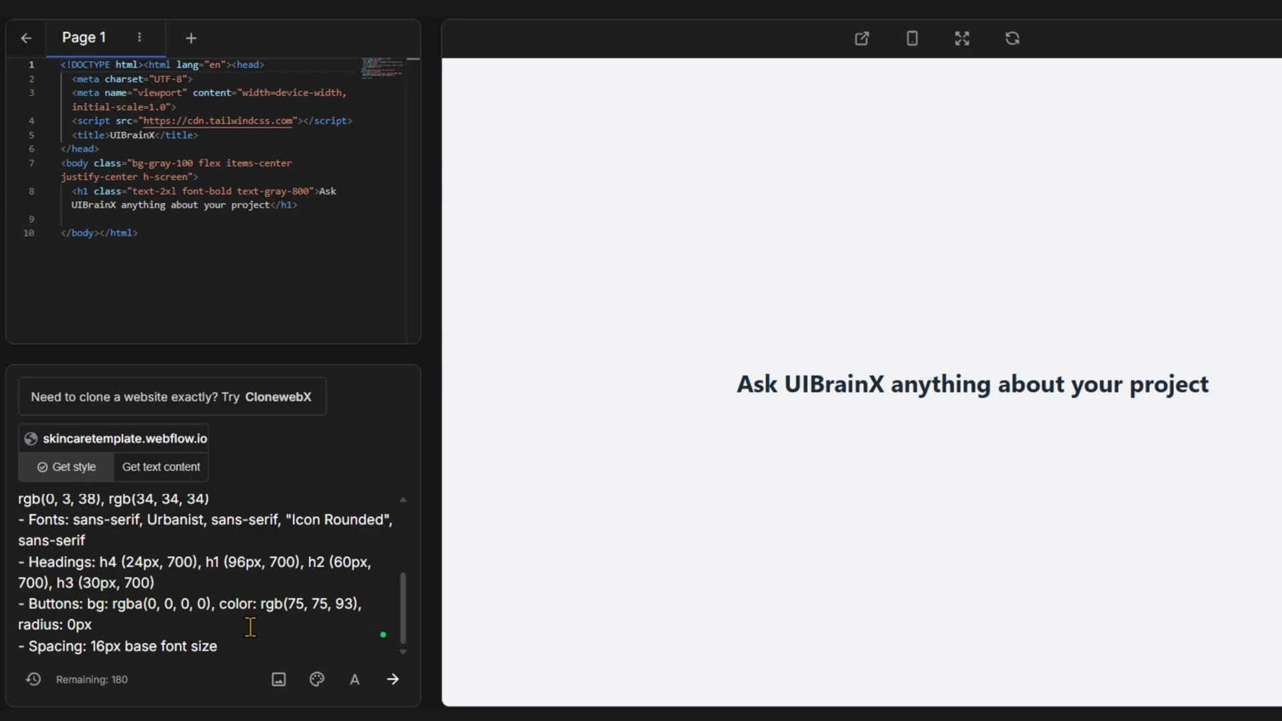
left_click_drag(241, 637, 20, 631)
right_click(50, 629)
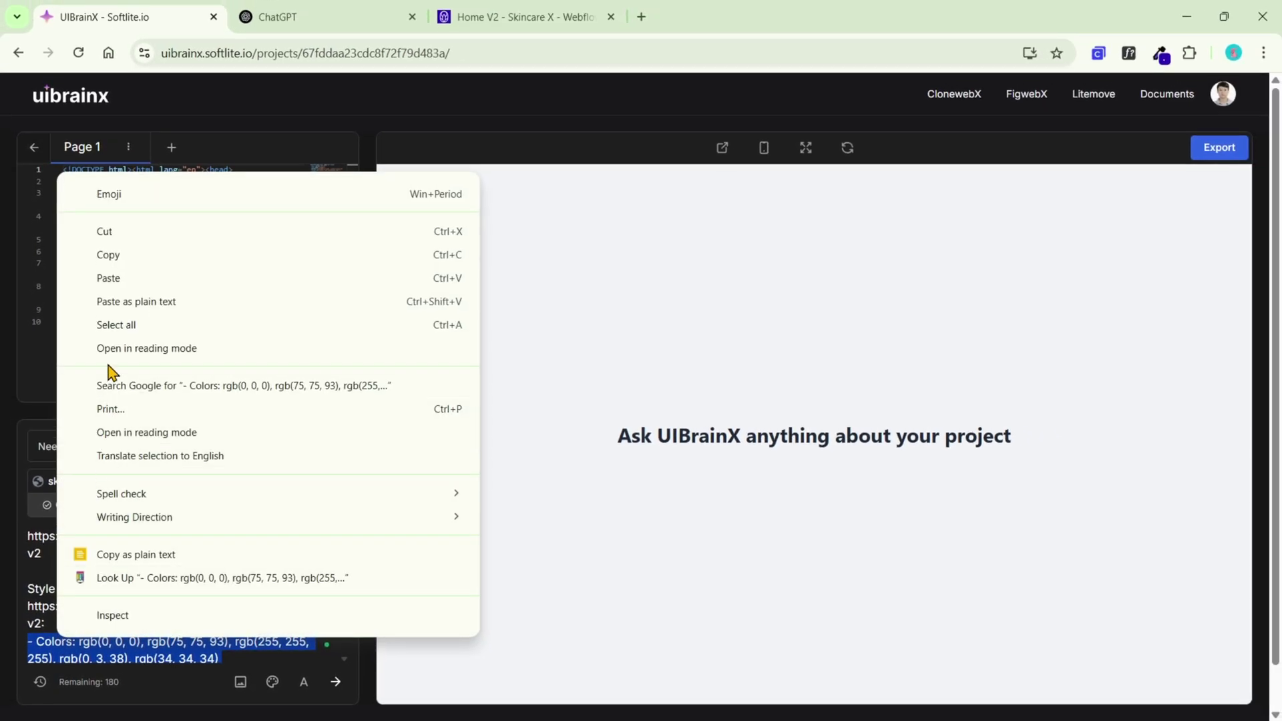
left_click(108, 255)
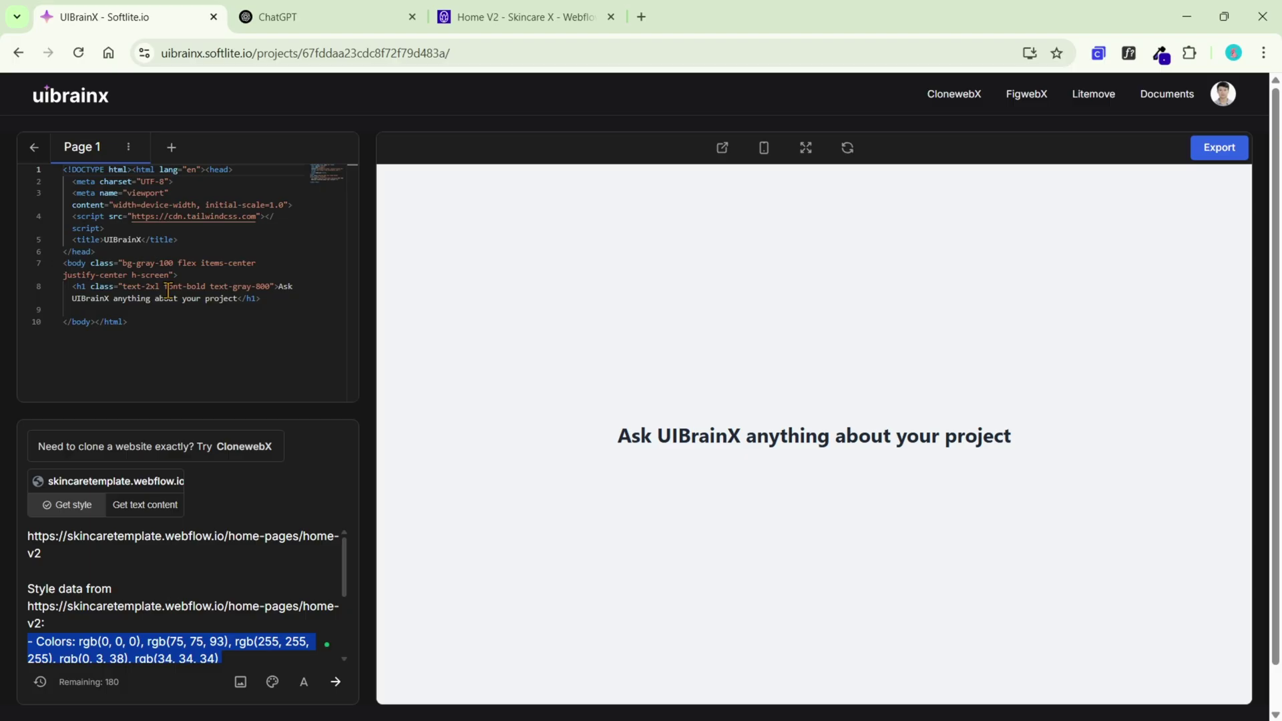
Switch to ChatGPT and extend the request with "Follow styles" followed by the copied style data.
left_click(302, 9)
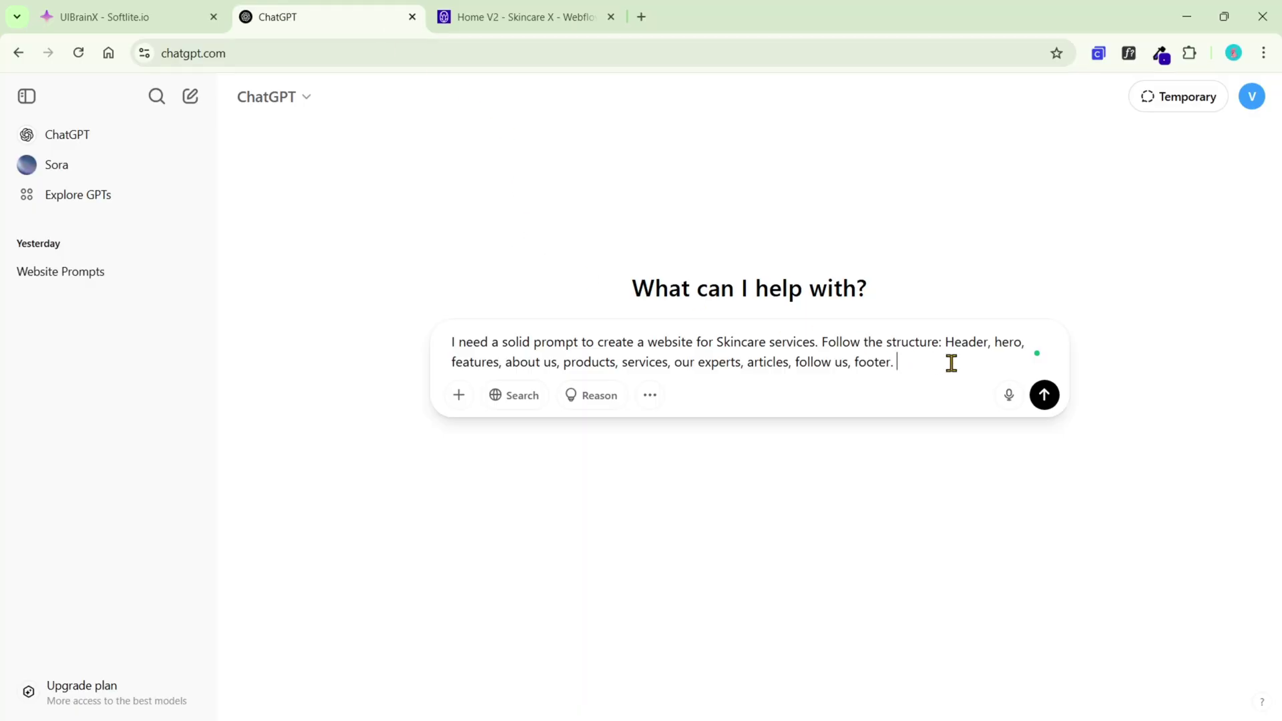
type("ollow styles")
key("ctrl+v")
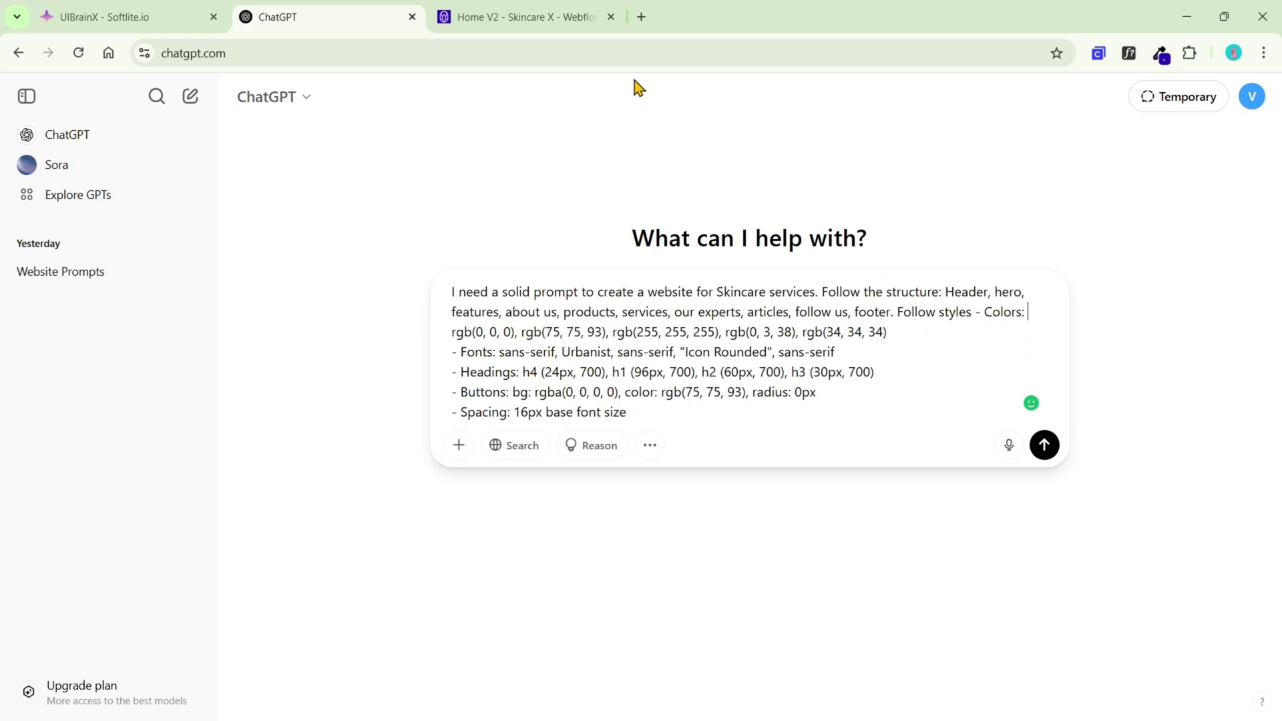
Return to the Skincare X template page, exit WhatFont and close the developer tools.
left_click(542, 18)
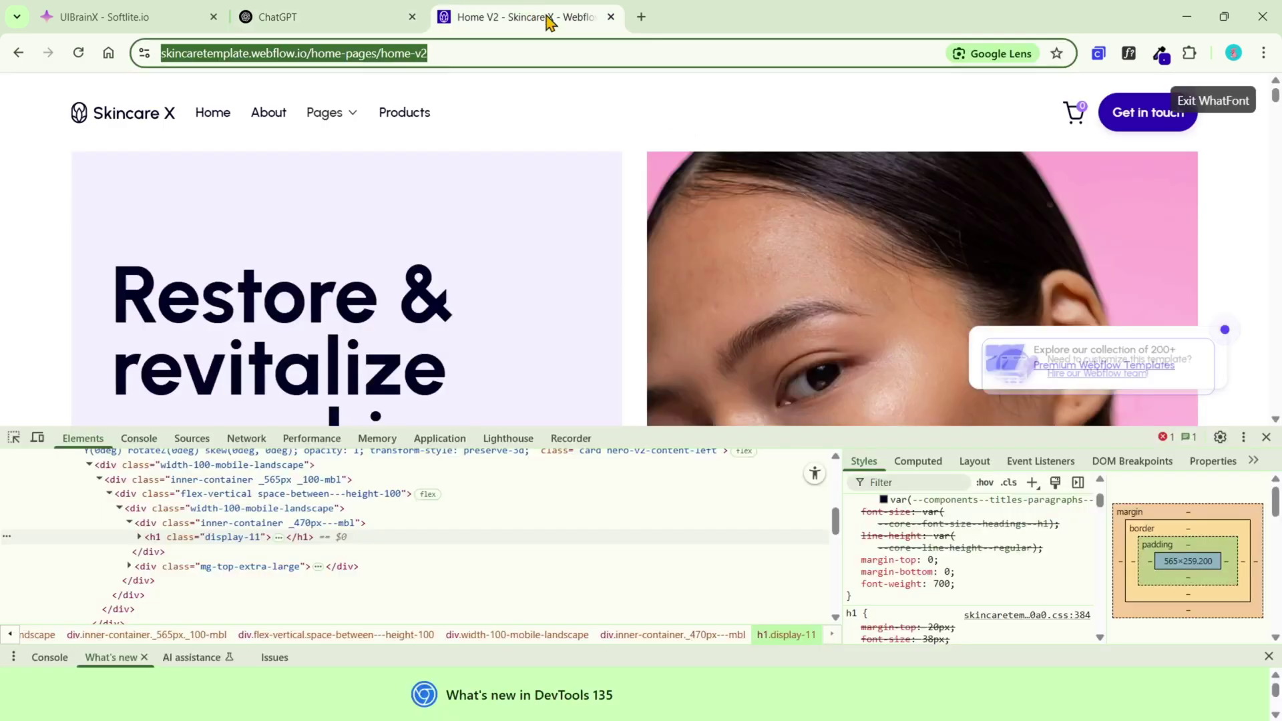
left_click(1192, 107)
scroll(1195, 267, "down", 4)
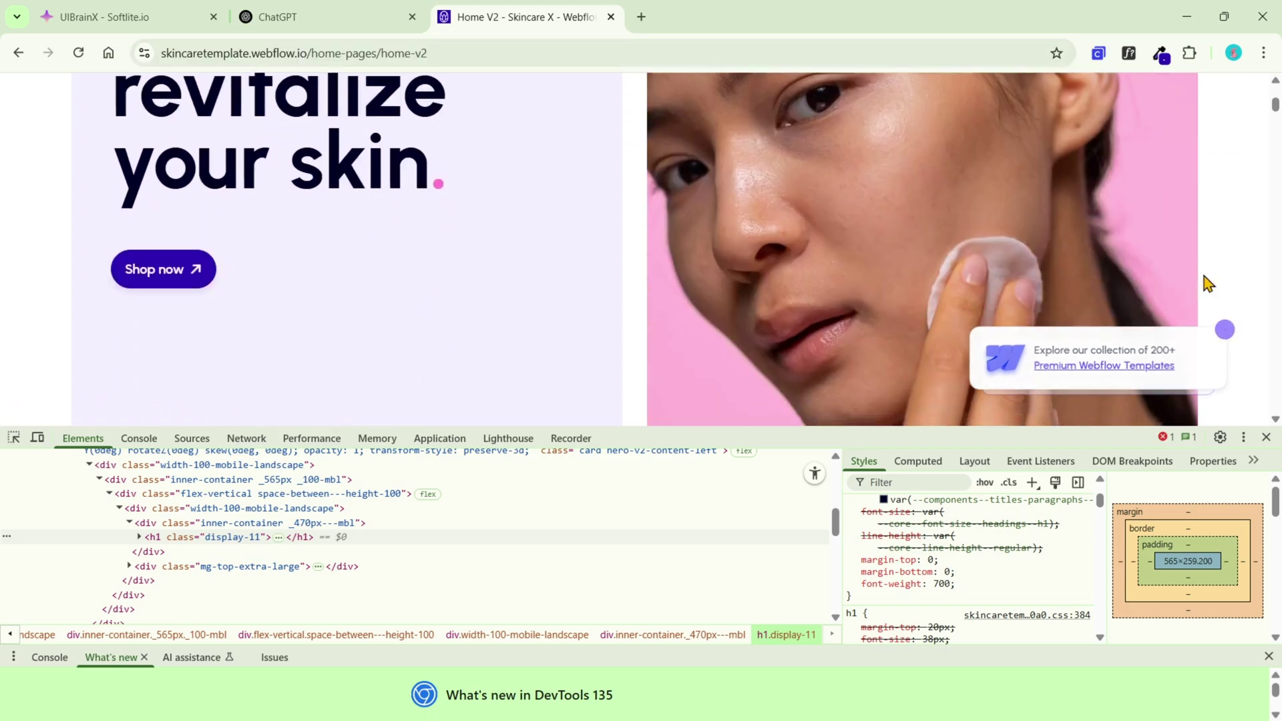
left_click(1264, 439)
scroll(1233, 324, "down", 2)
scroll(1221, 310, "up", 4)
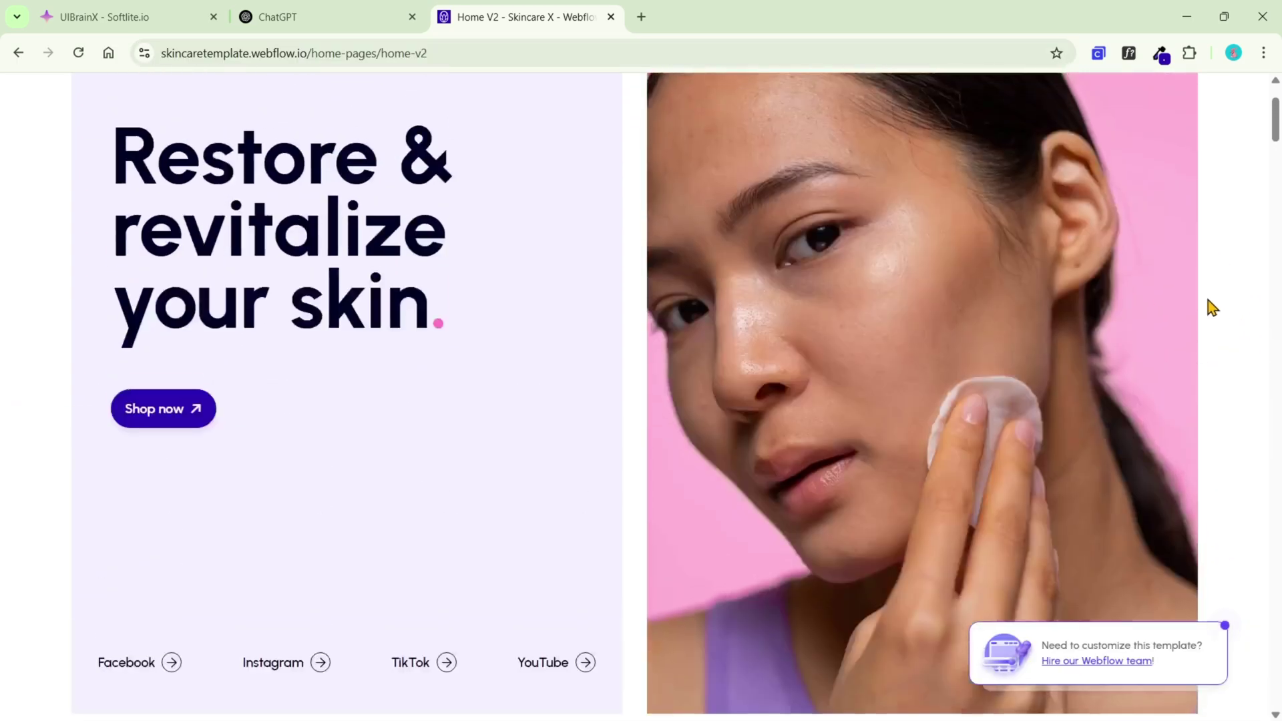
Sample the Shop now button's colour and add it to the ChatGPT request's colours as "primary #2E0DB1,".
left_click(1160, 63)
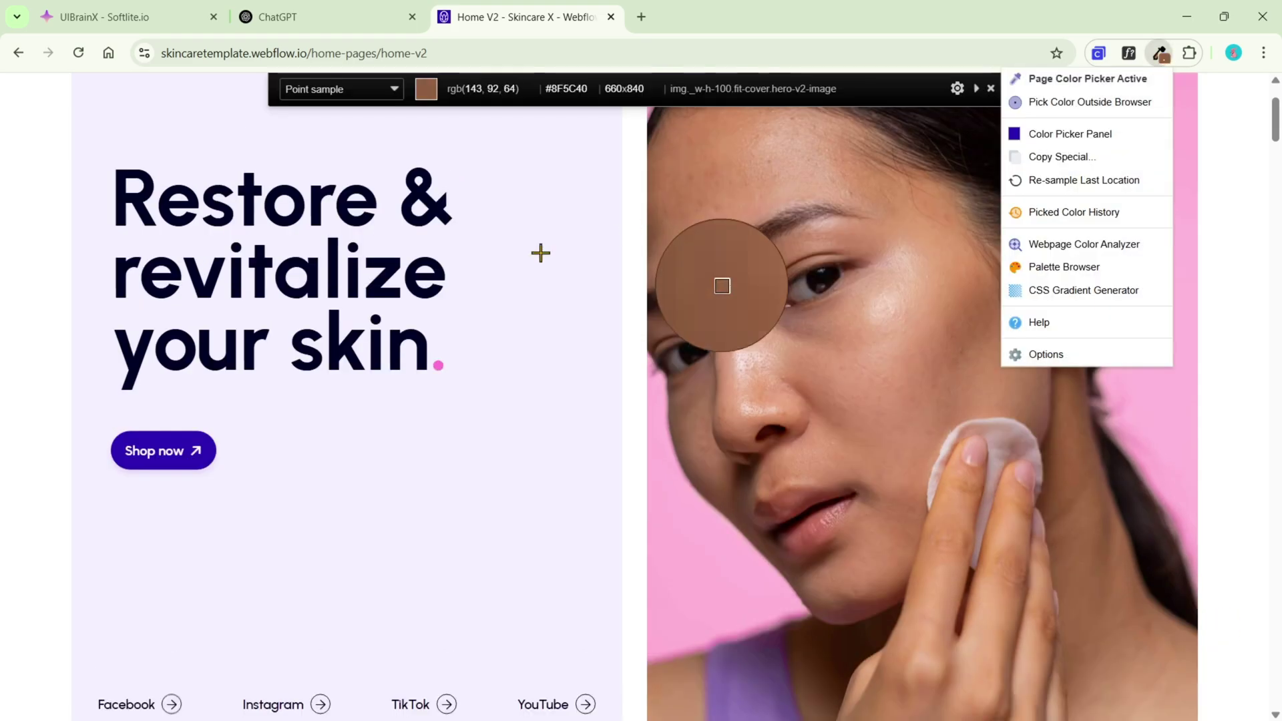
left_click(142, 435)
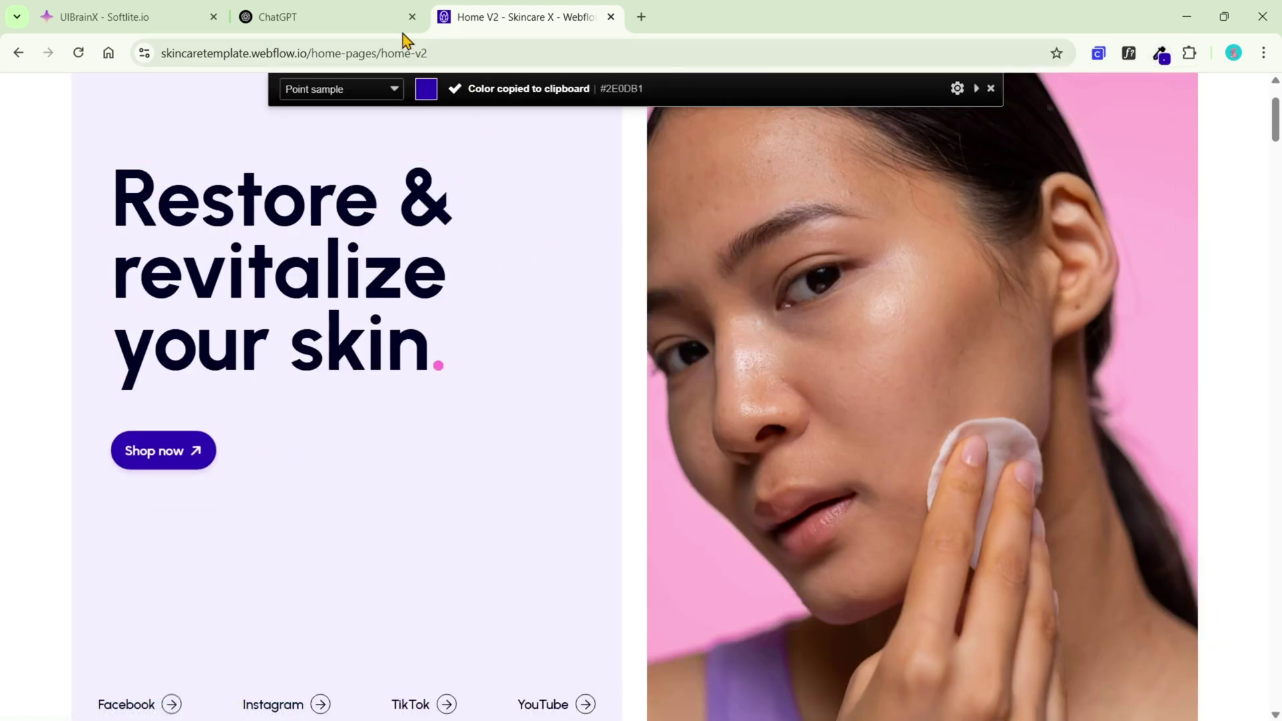
left_click(299, 8)
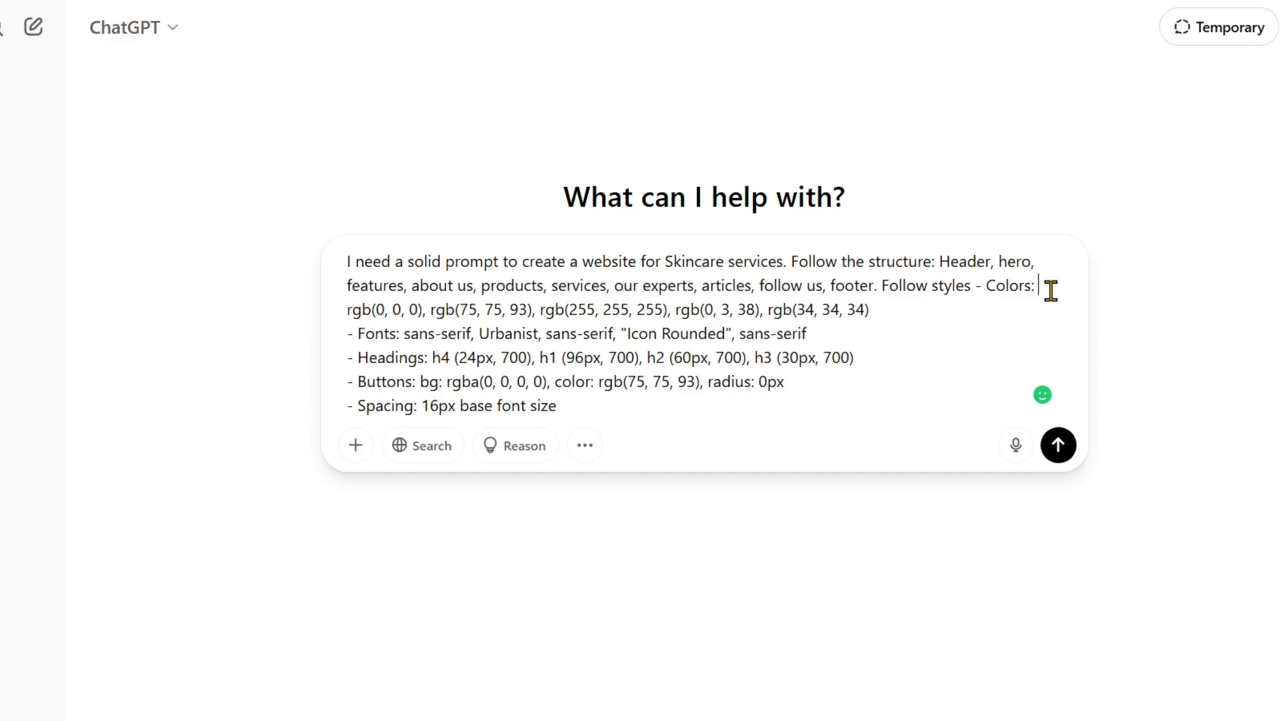
type("primary #2E0DB1")
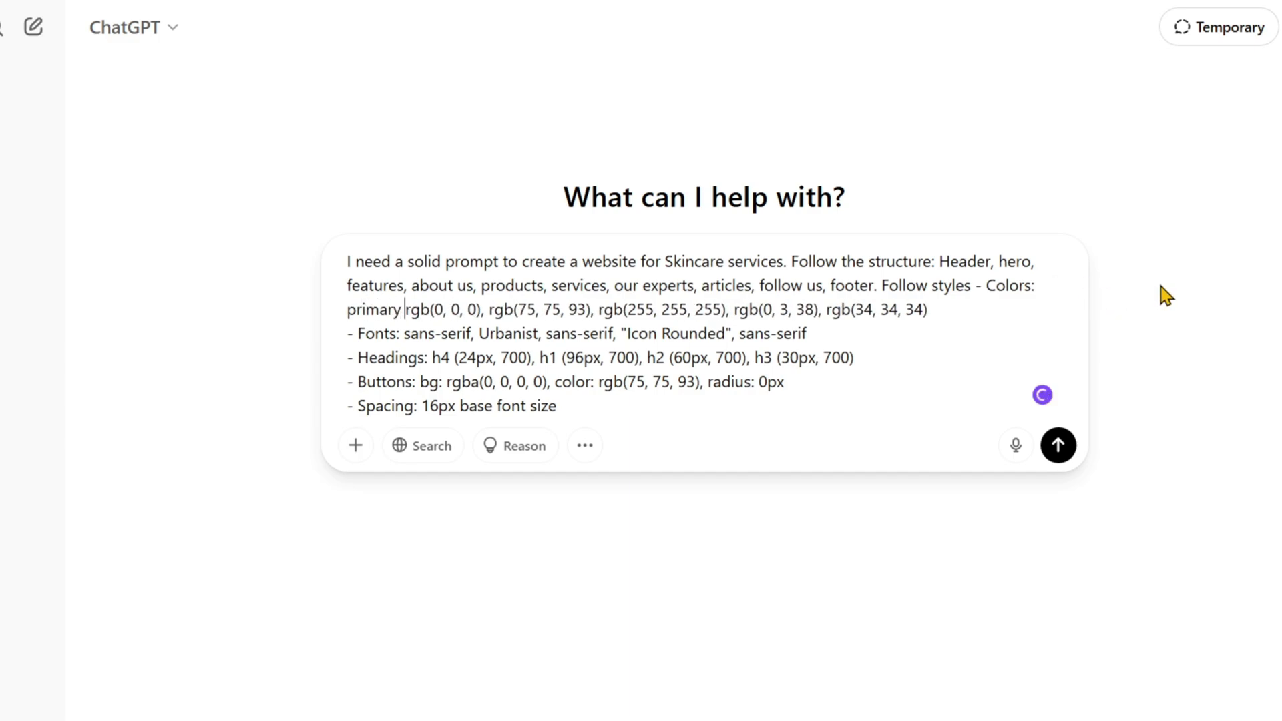
type(",")
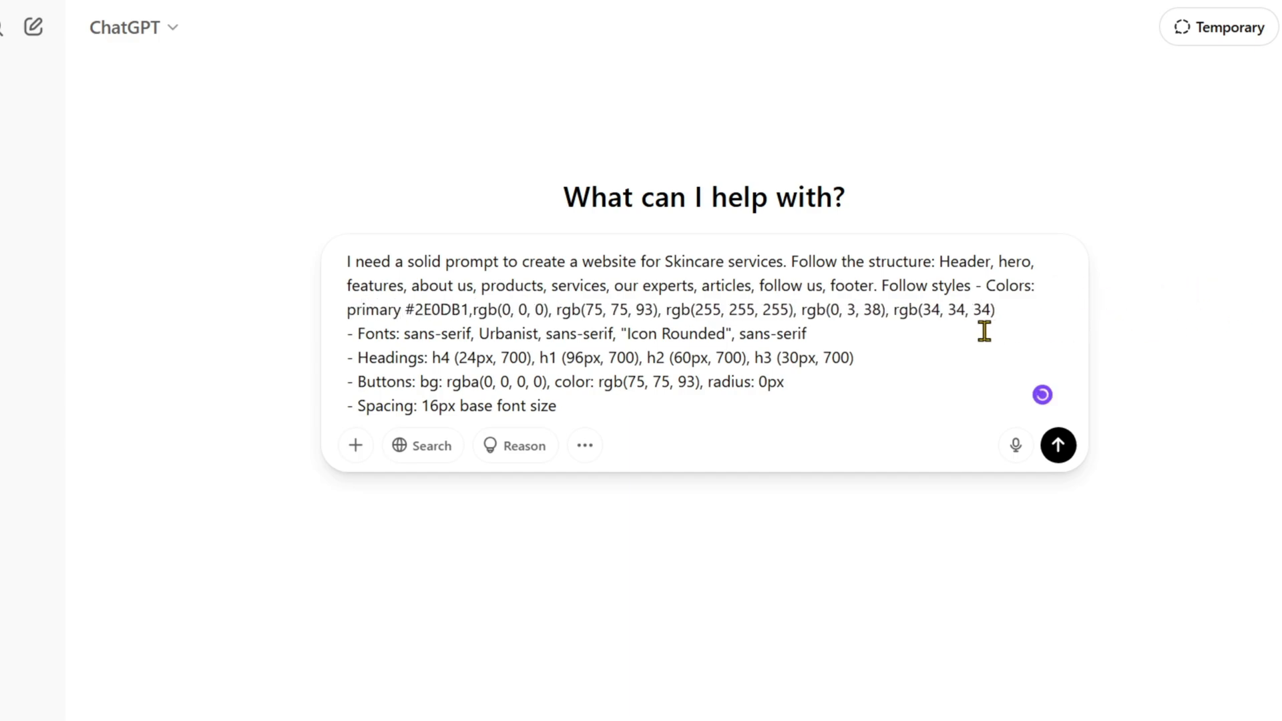
Change the button radius in the request's style list to 12px.
left_click(1025, 317)
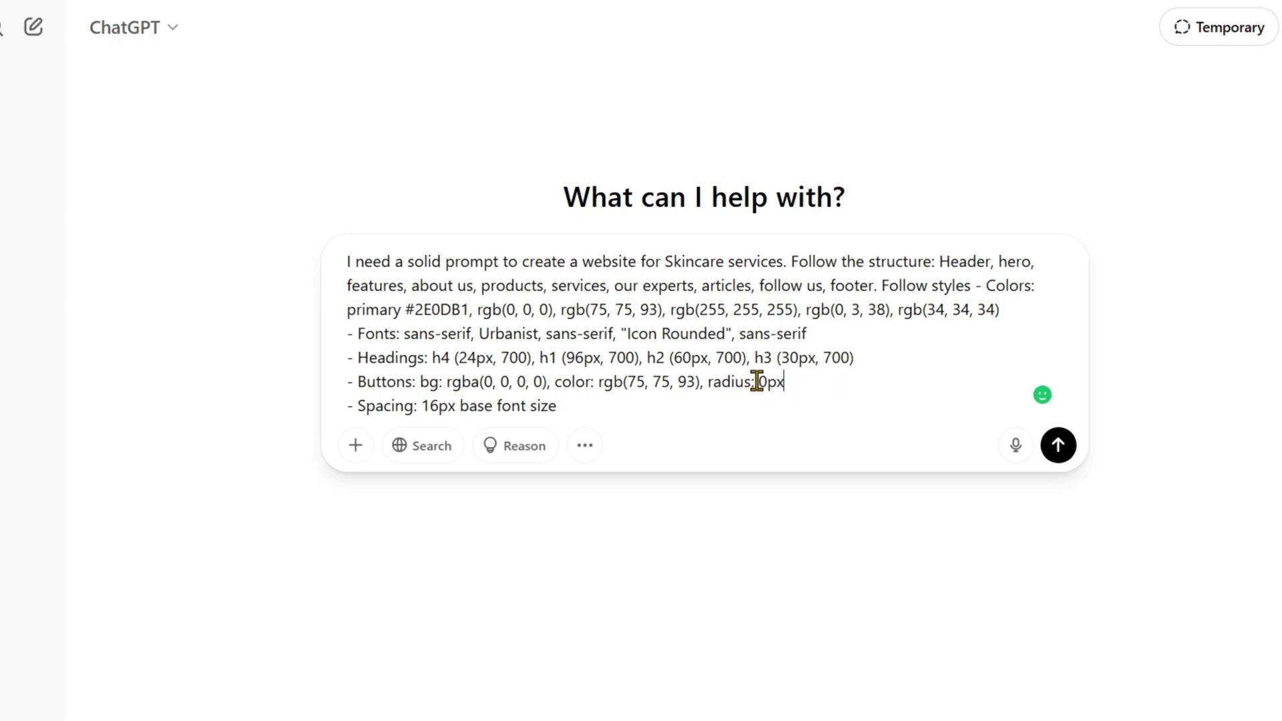
left_click_drag(759, 382, 767, 382)
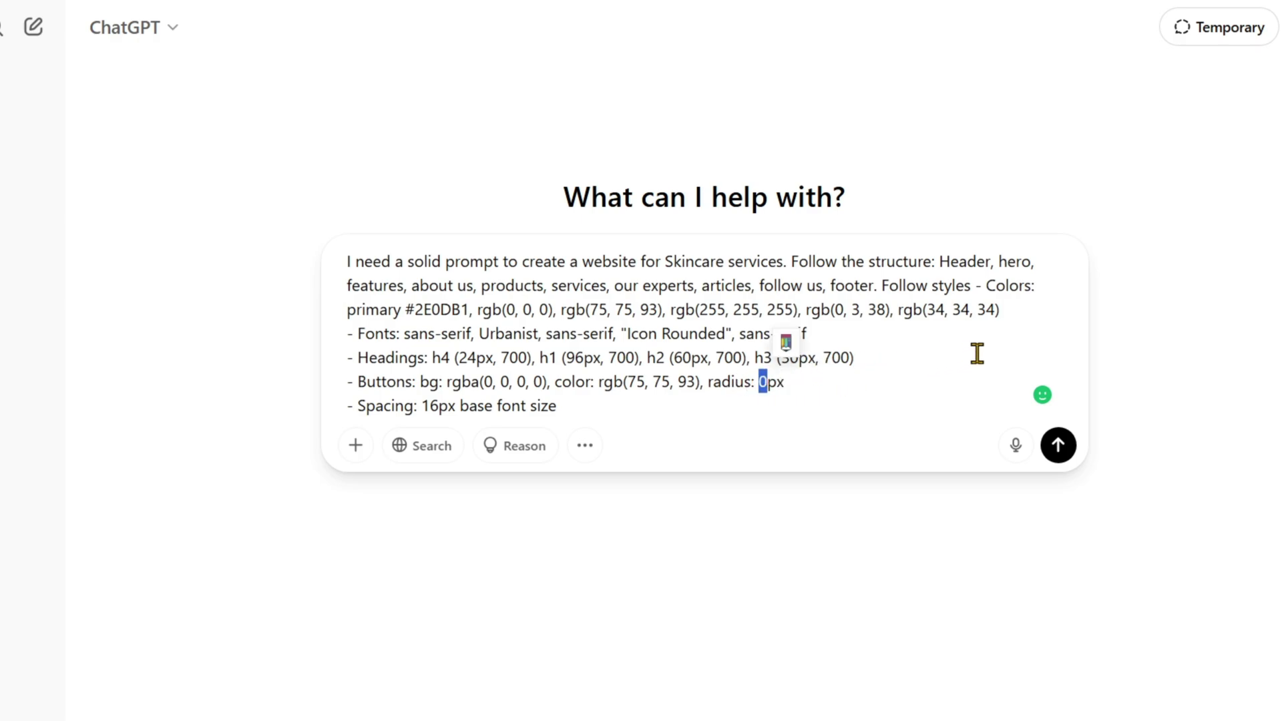
type("12")
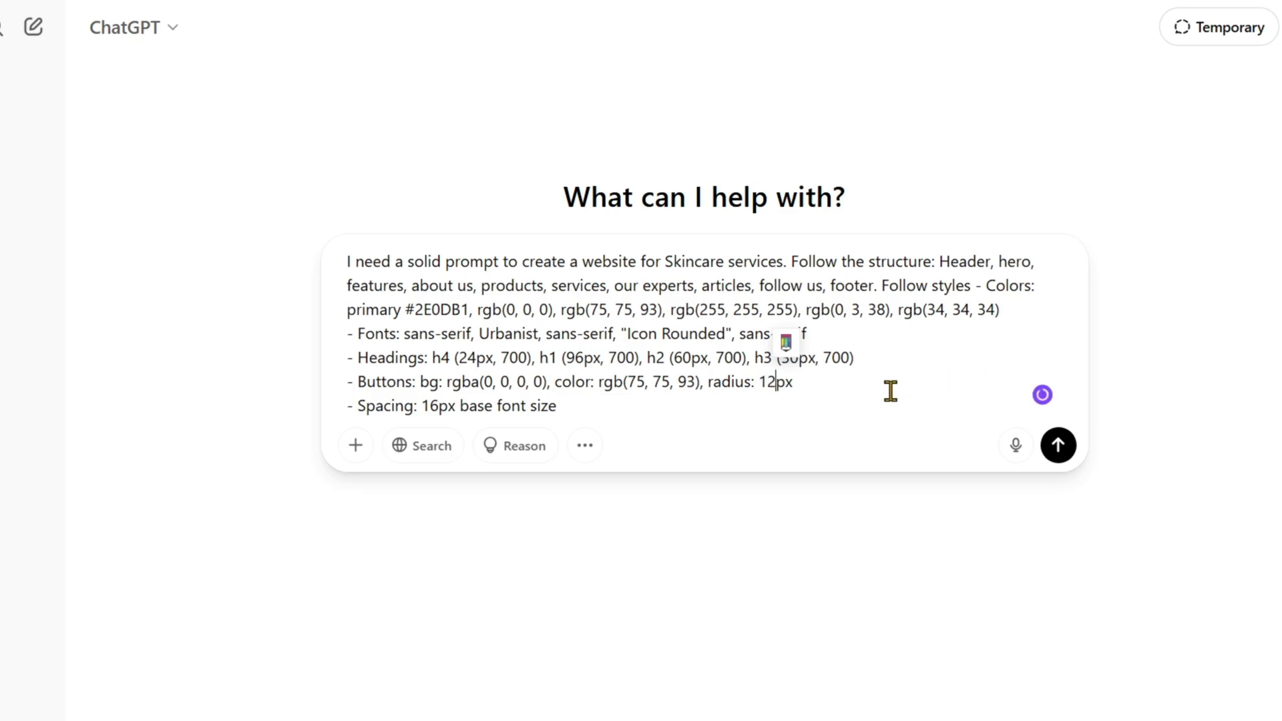
left_click(871, 408)
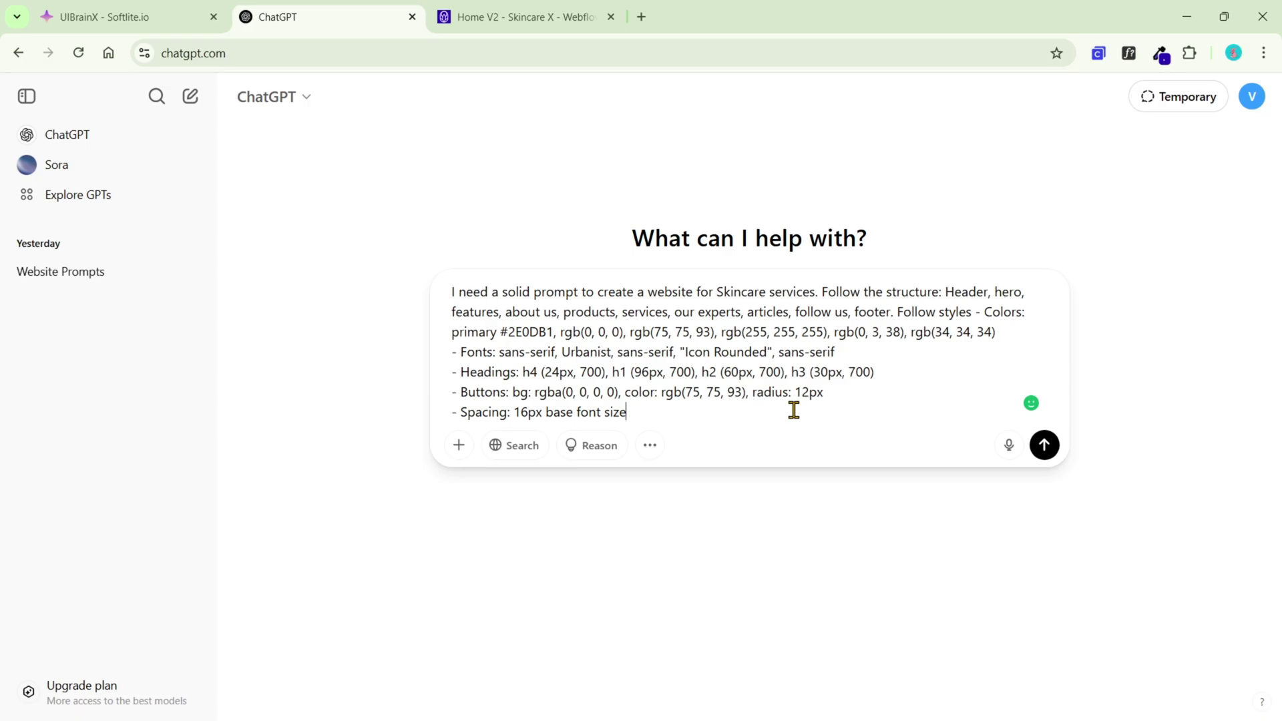
Send the request to ChatGPT and read through the website prompt it writes.
left_click(1043, 445)
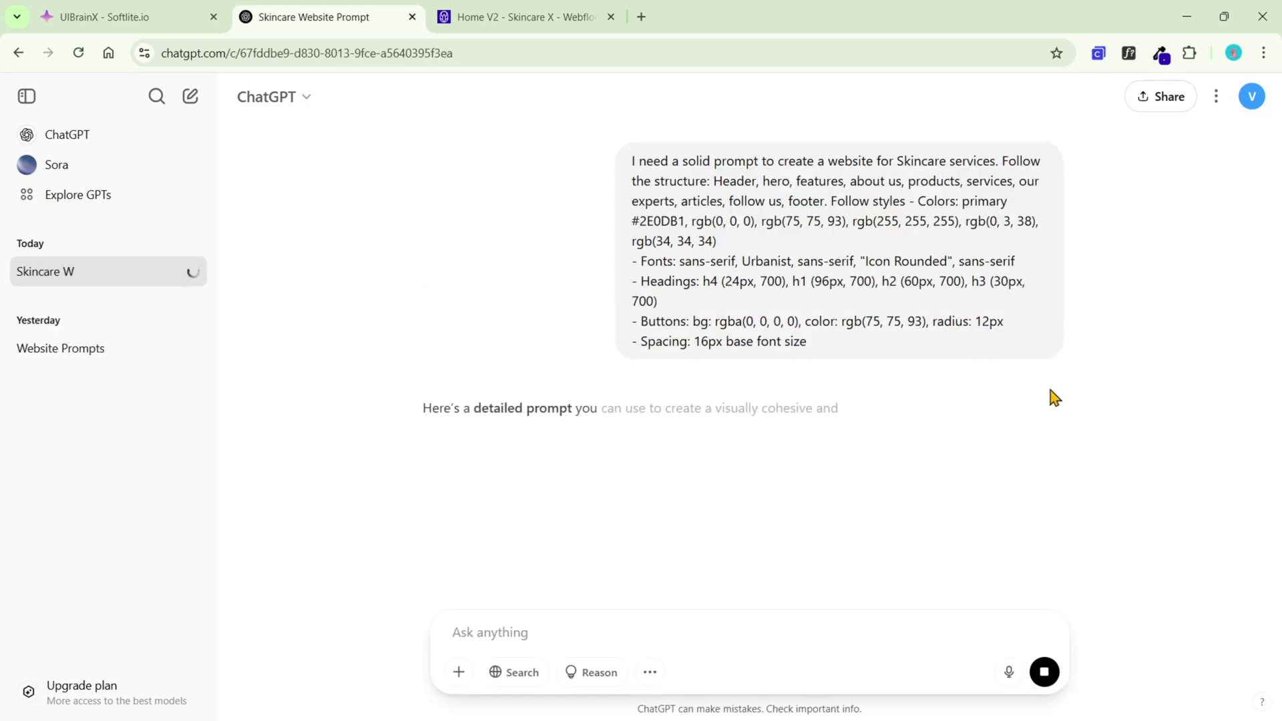
scroll(1051, 395, "down", 5)
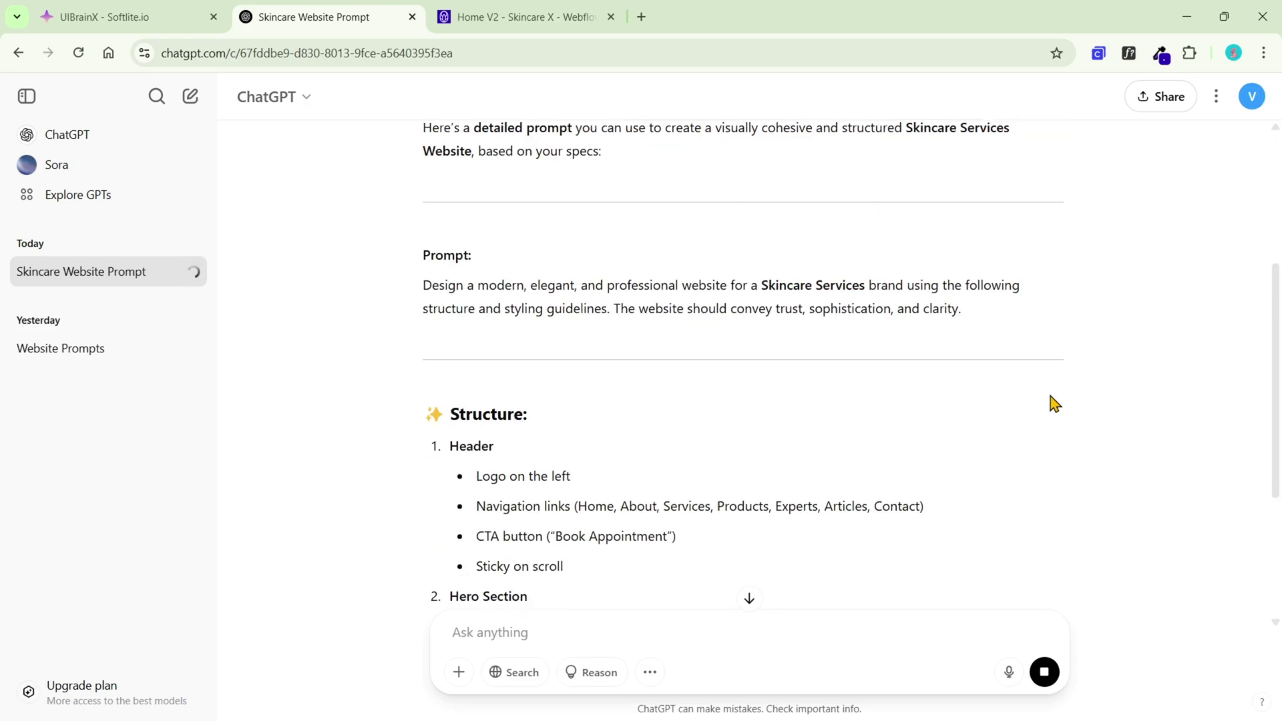
scroll(712, 418, "down", 2)
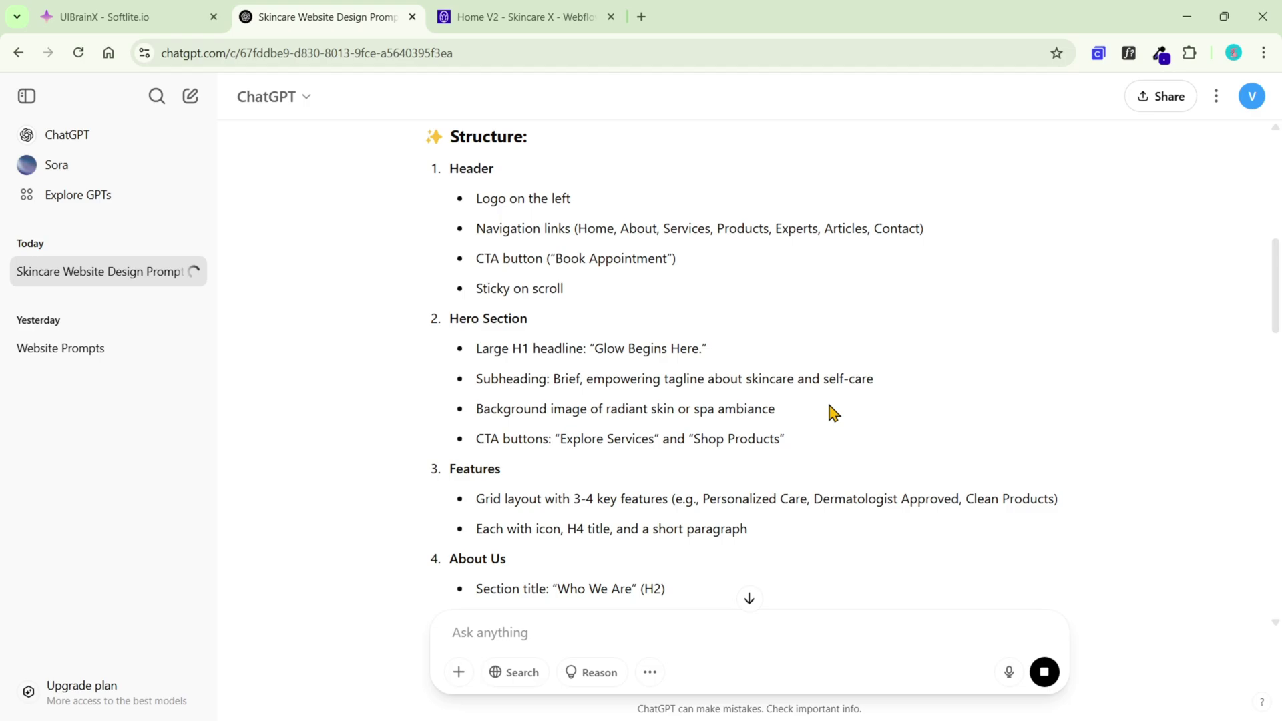
scroll(829, 406, "down", 20)
scroll(801, 420, "down", 5)
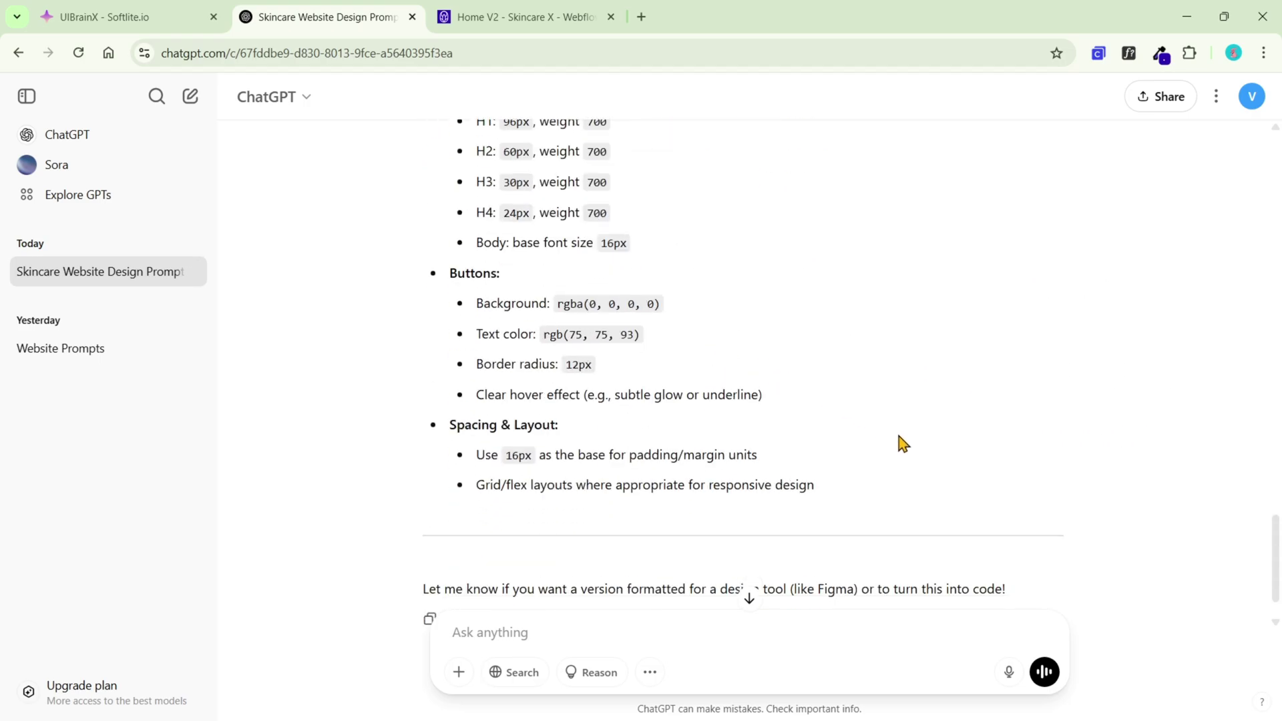
Copy the generated website prompt, starting from "Design a modern, elegant, and professional website".
left_click_drag(811, 420, 567, 242)
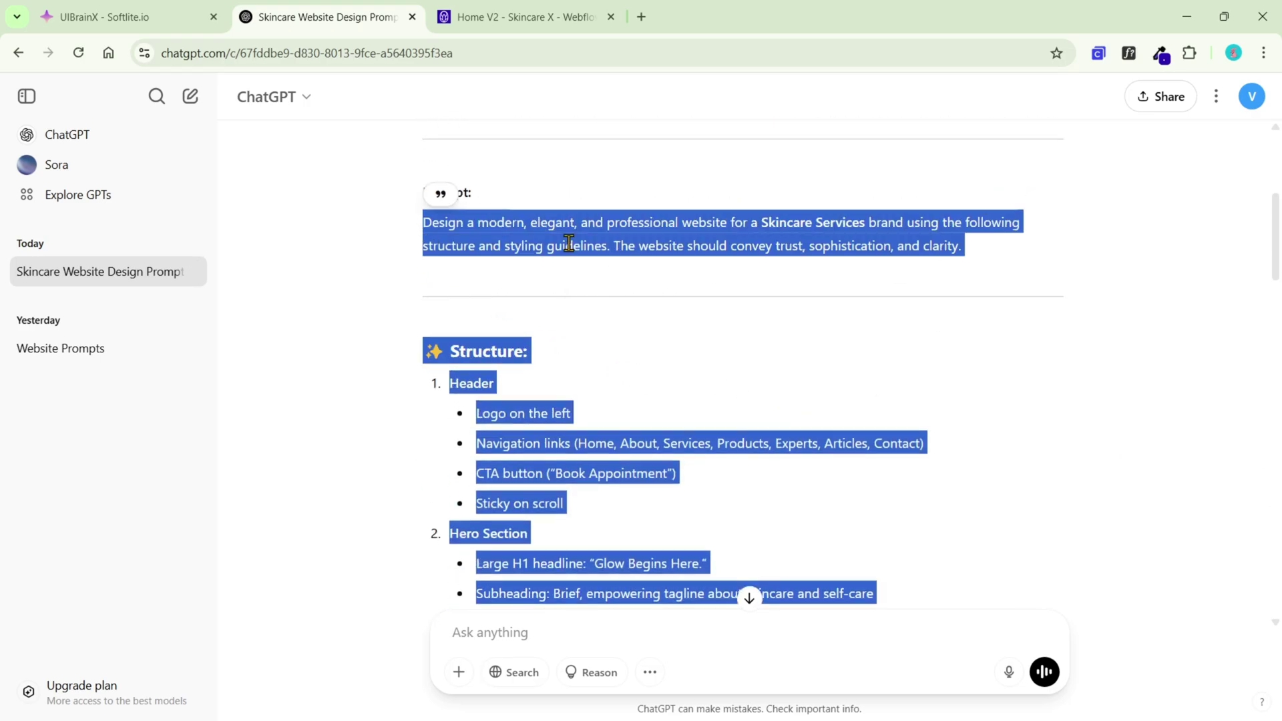
right_click(601, 259)
left_click(614, 267)
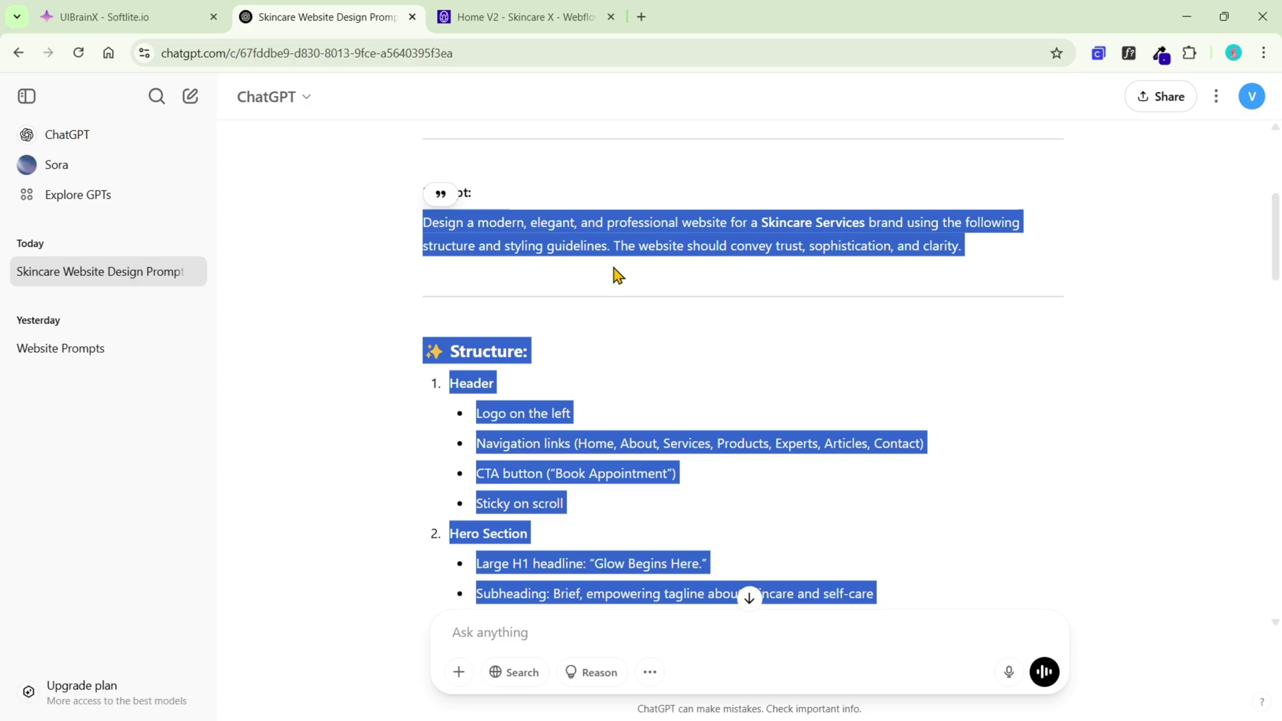
Switch to UIBrainX, paste the copied prompt for the page and generate the skincare website.
left_click(180, 15)
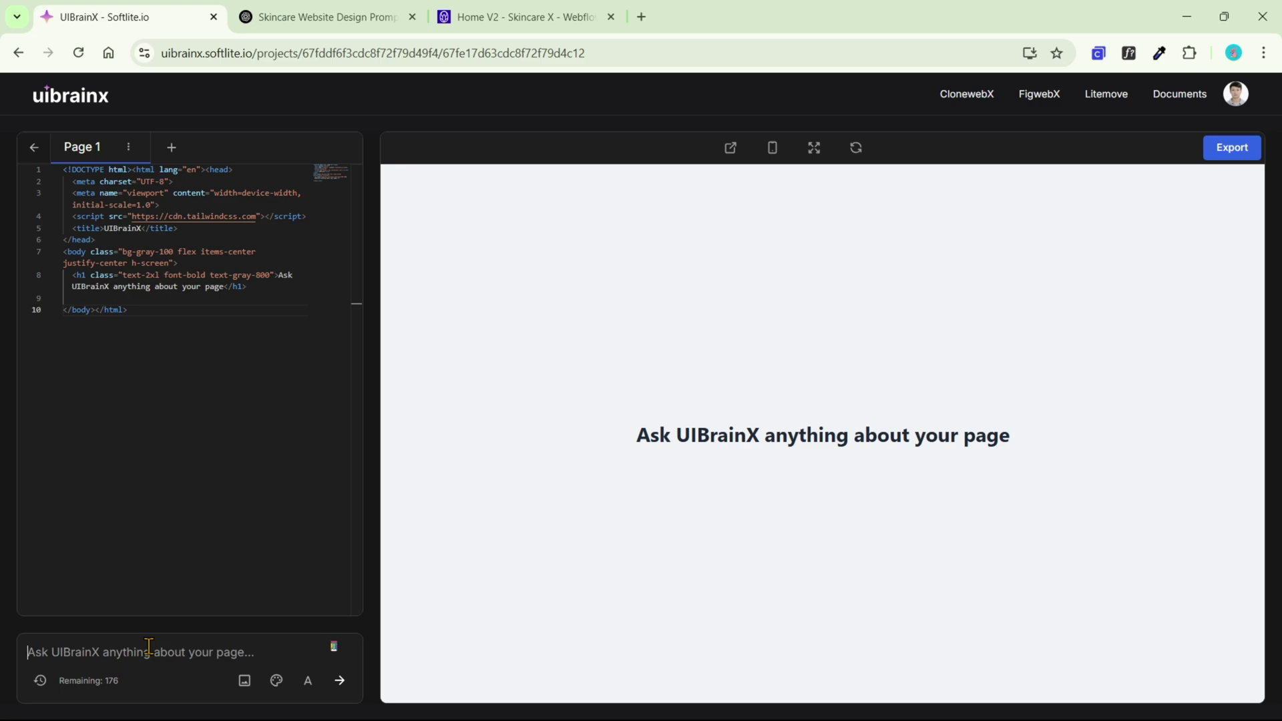
key("ctrl+v")
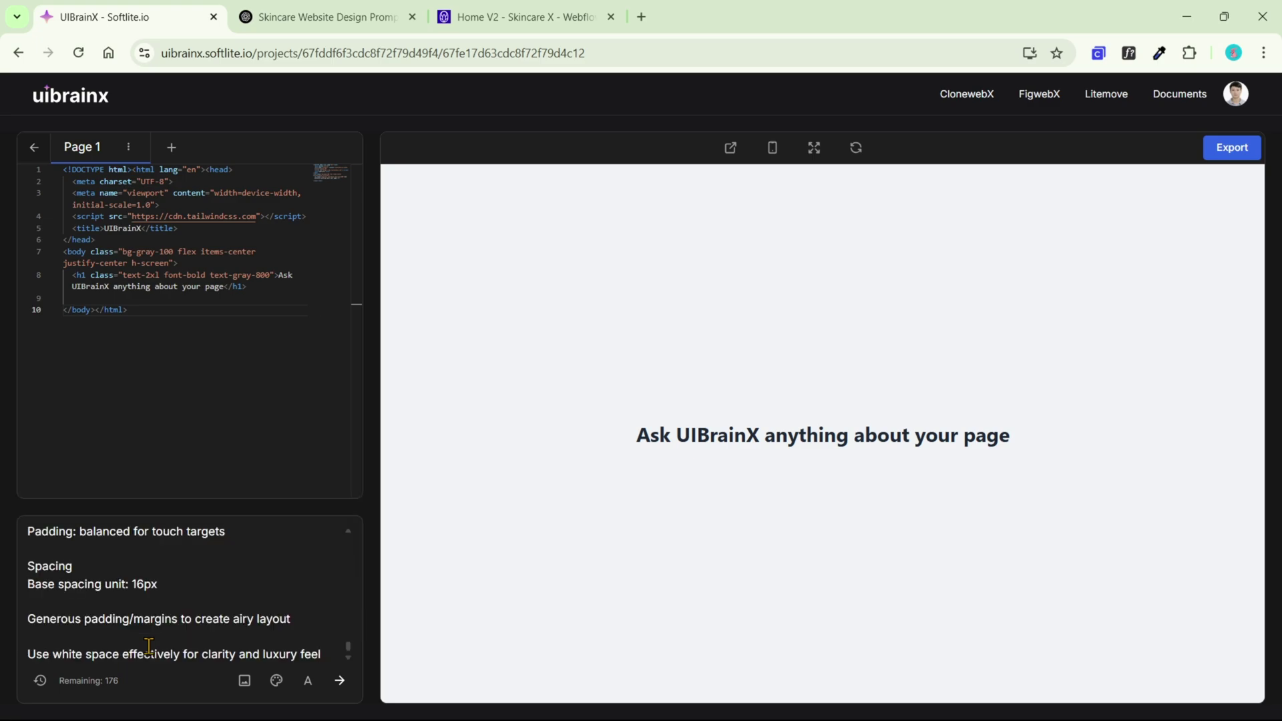
left_click(337, 683)
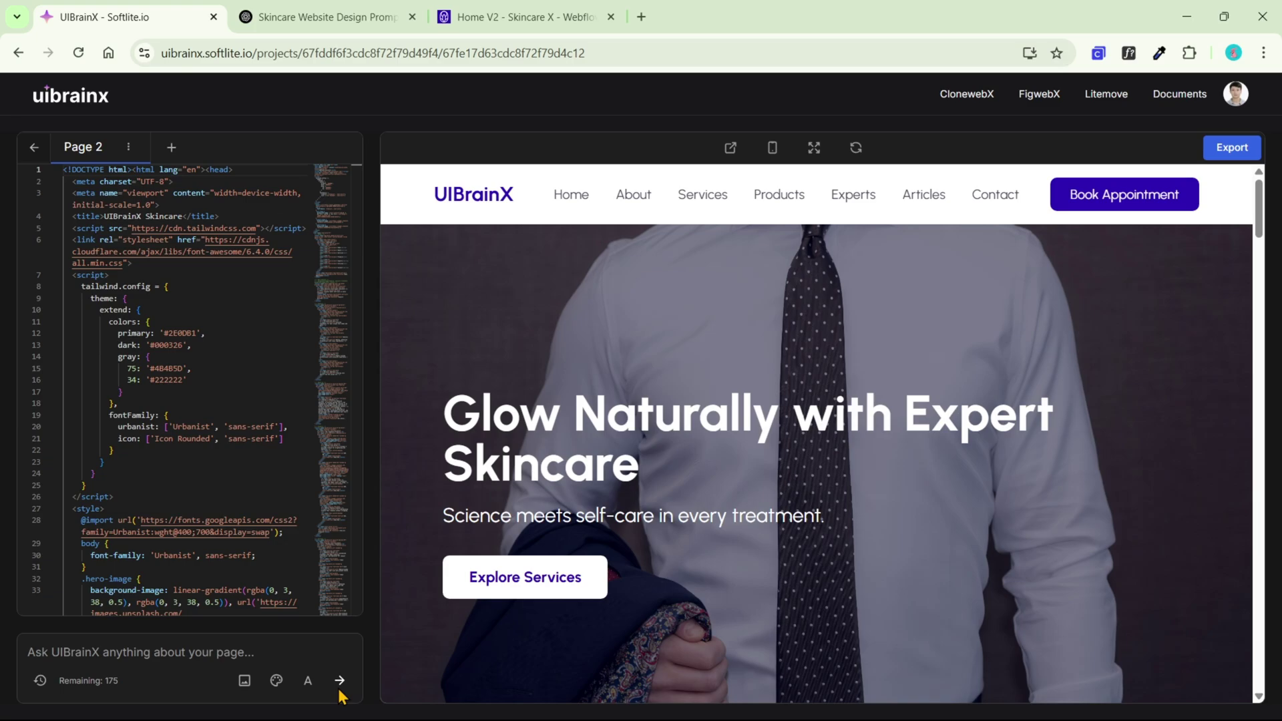
Review the generated skincare page in the preview from the hero section through products, treatments, specialists and articles to the footer.
scroll(999, 364, "down", 4)
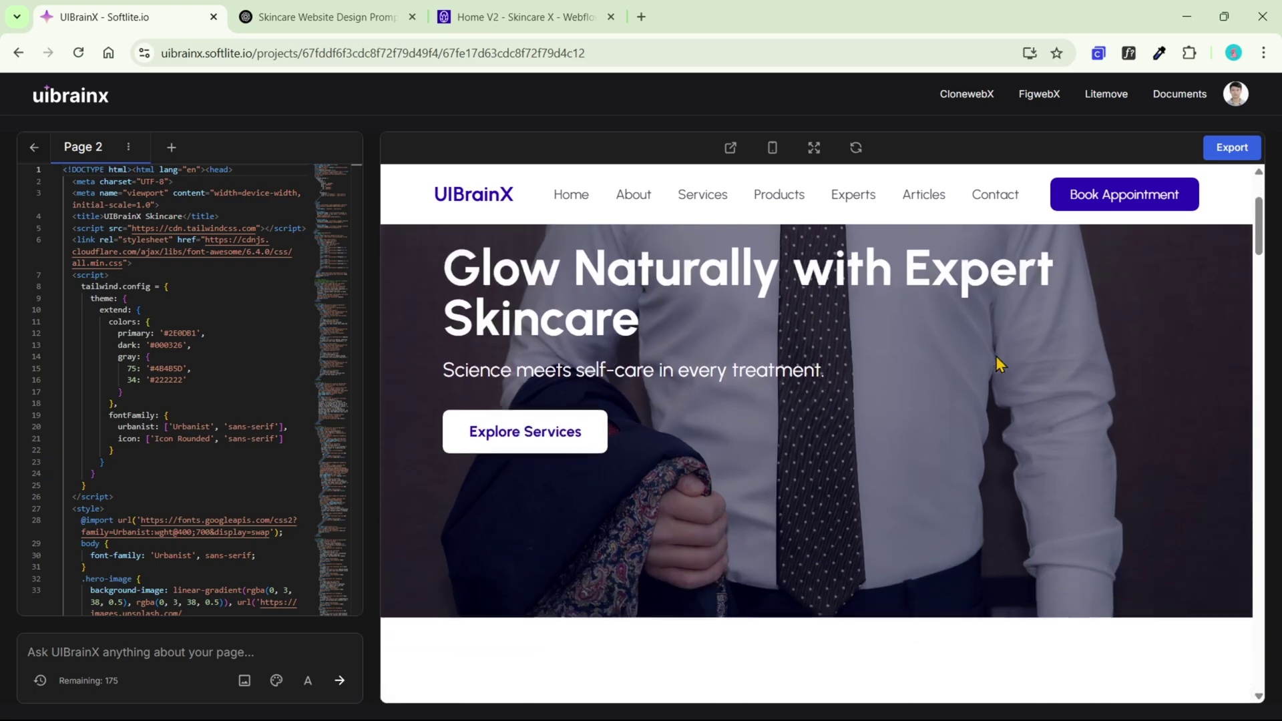
scroll(1135, 364, "down", 8)
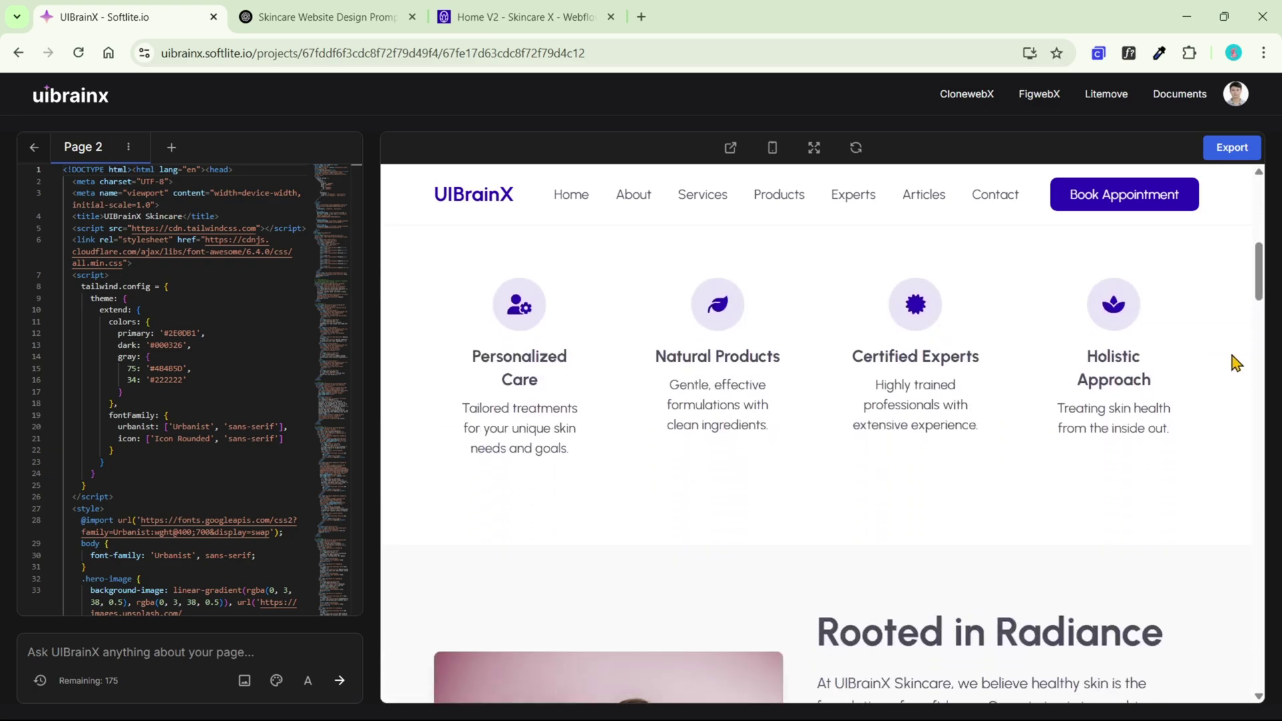
scroll(1235, 364, "down", 12)
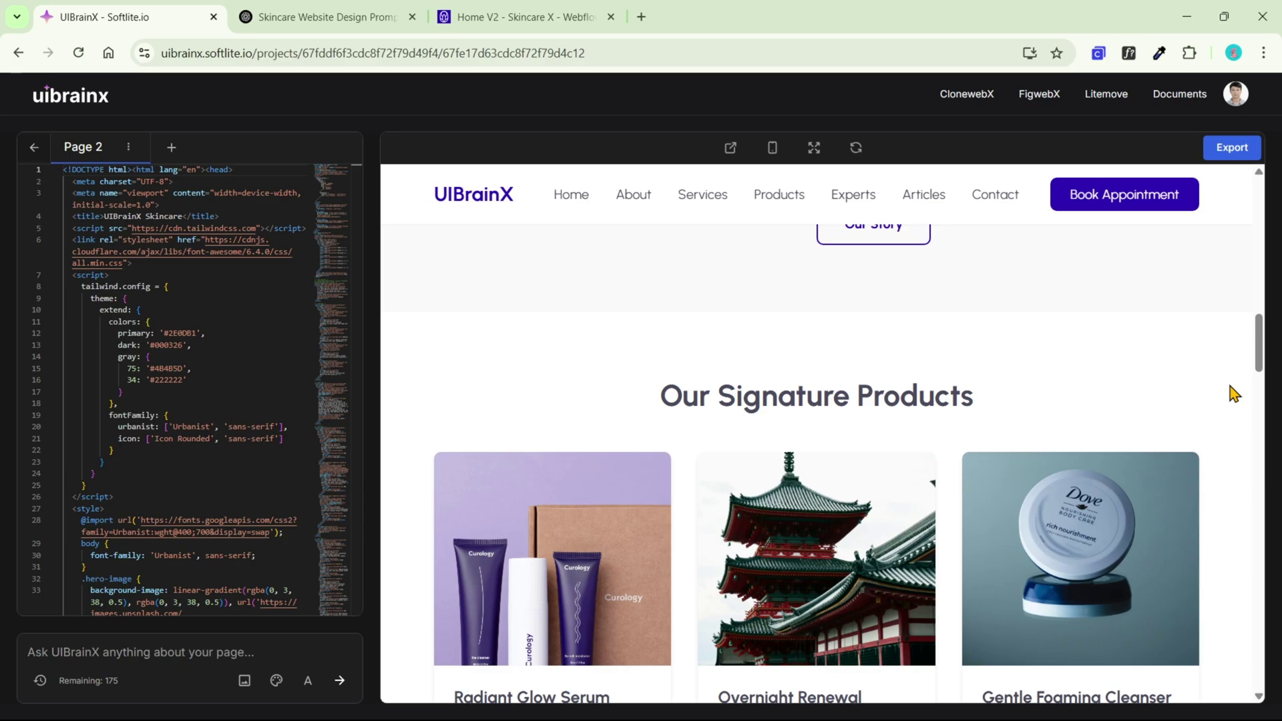
scroll(1235, 382, "down", 4)
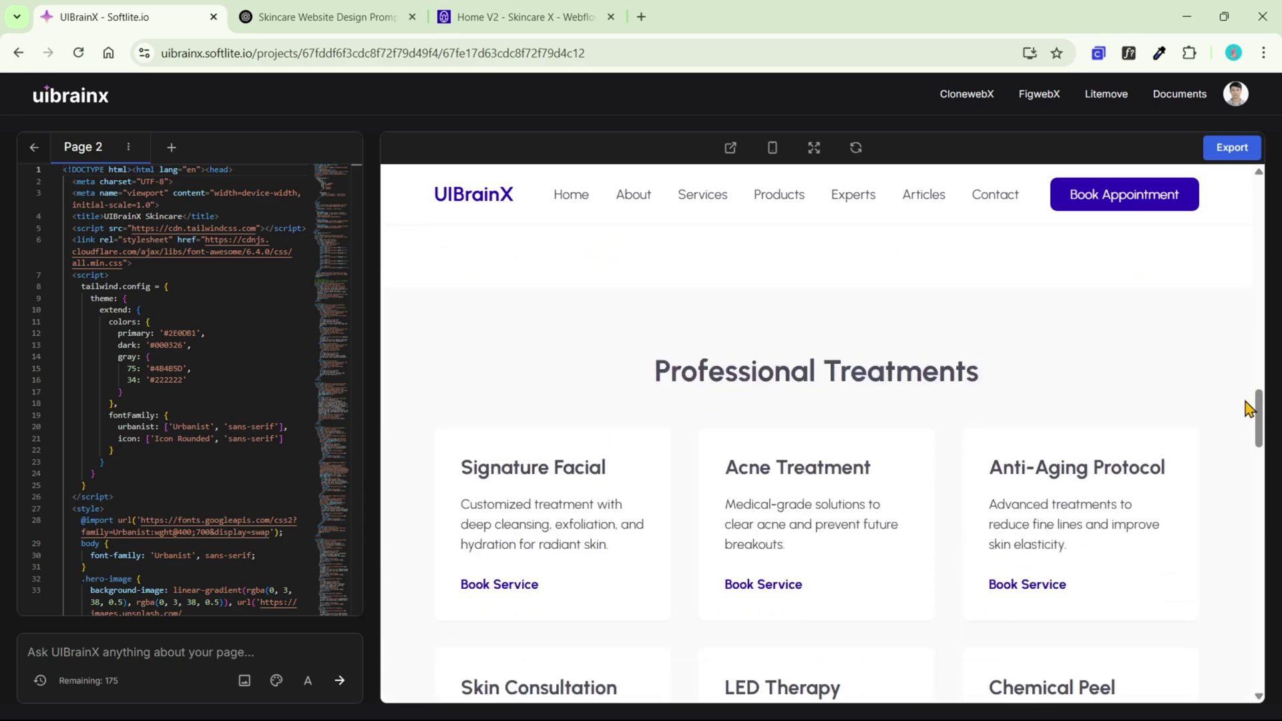
scroll(1257, 408, "down", 9)
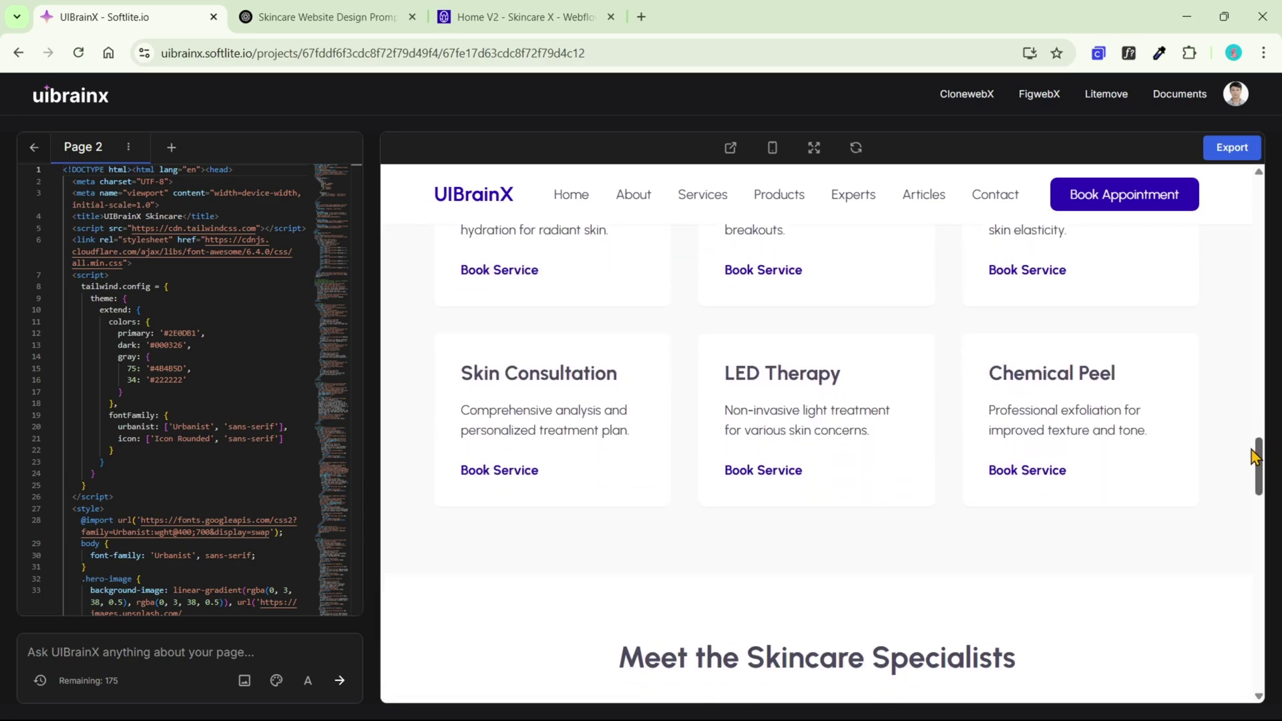
scroll(1222, 498, "down", 2)
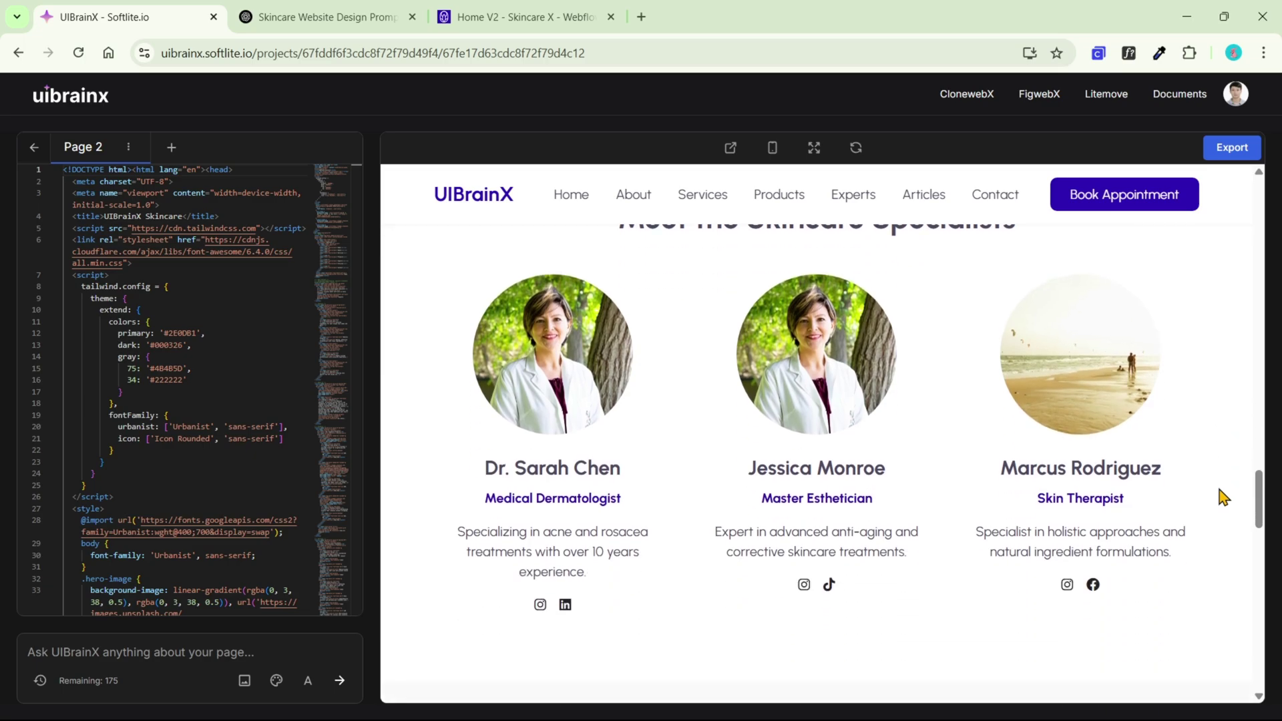
scroll(1219, 494, "down", 7)
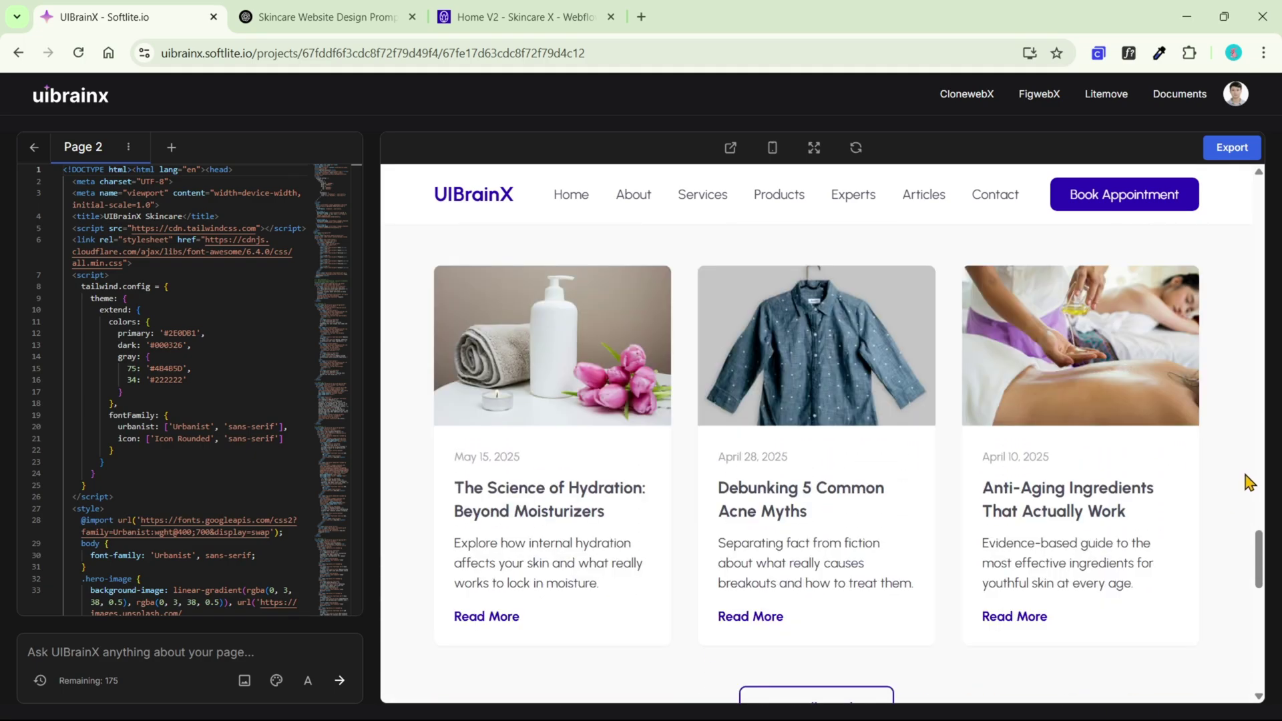
scroll(1245, 475, "down", 7)
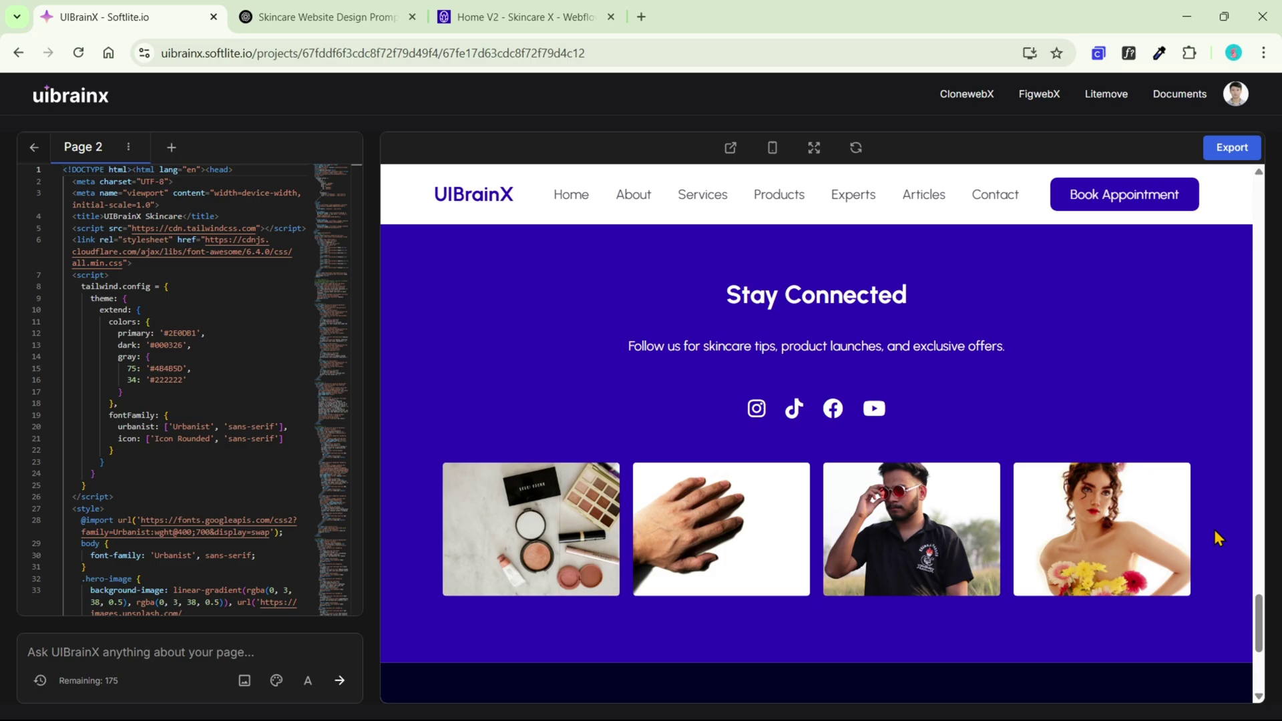
scroll(1218, 538, "down", 5)
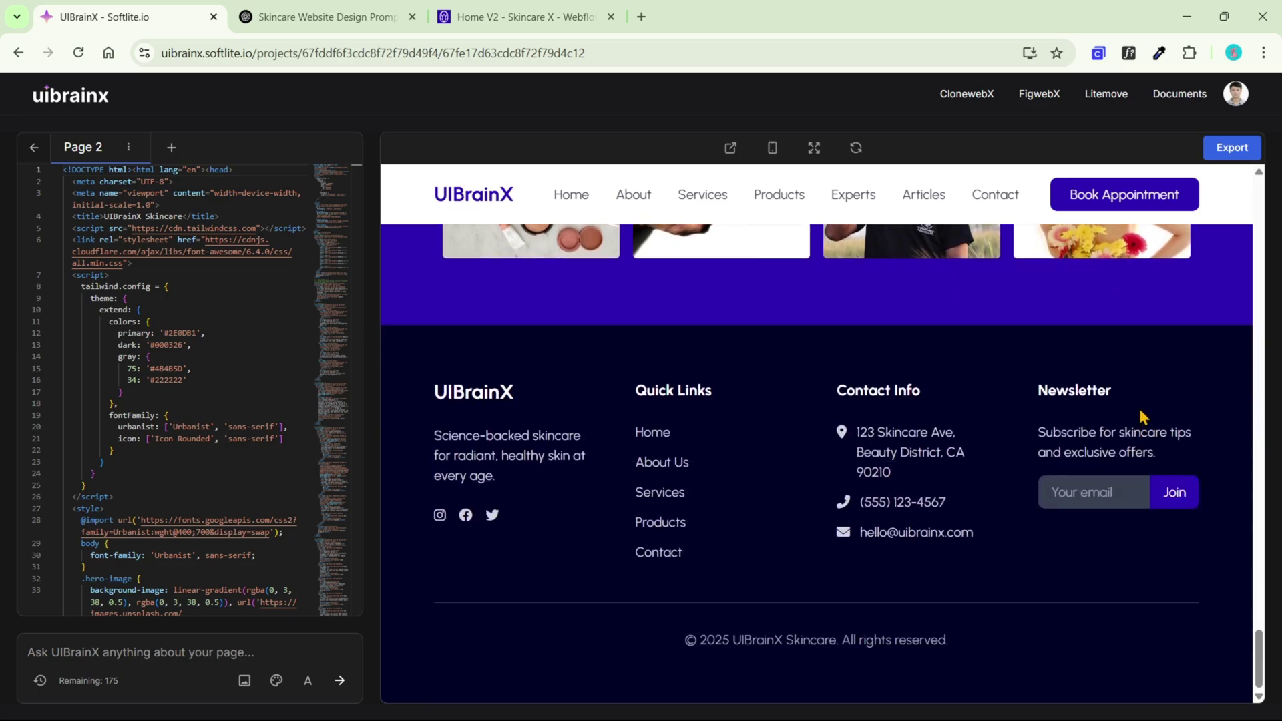
Open the generated skincare page in its own browser tab and review the full-width layout down to the footer.
left_click(730, 148)
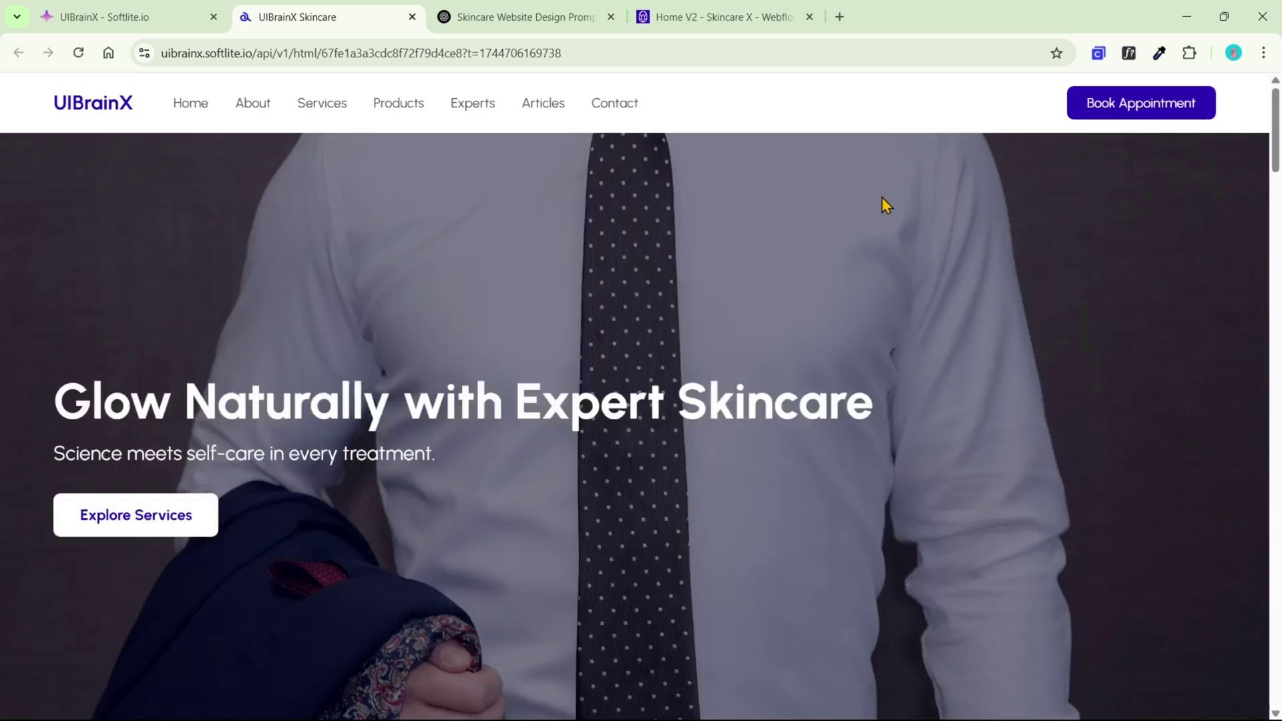
scroll(1165, 259, "down", 10)
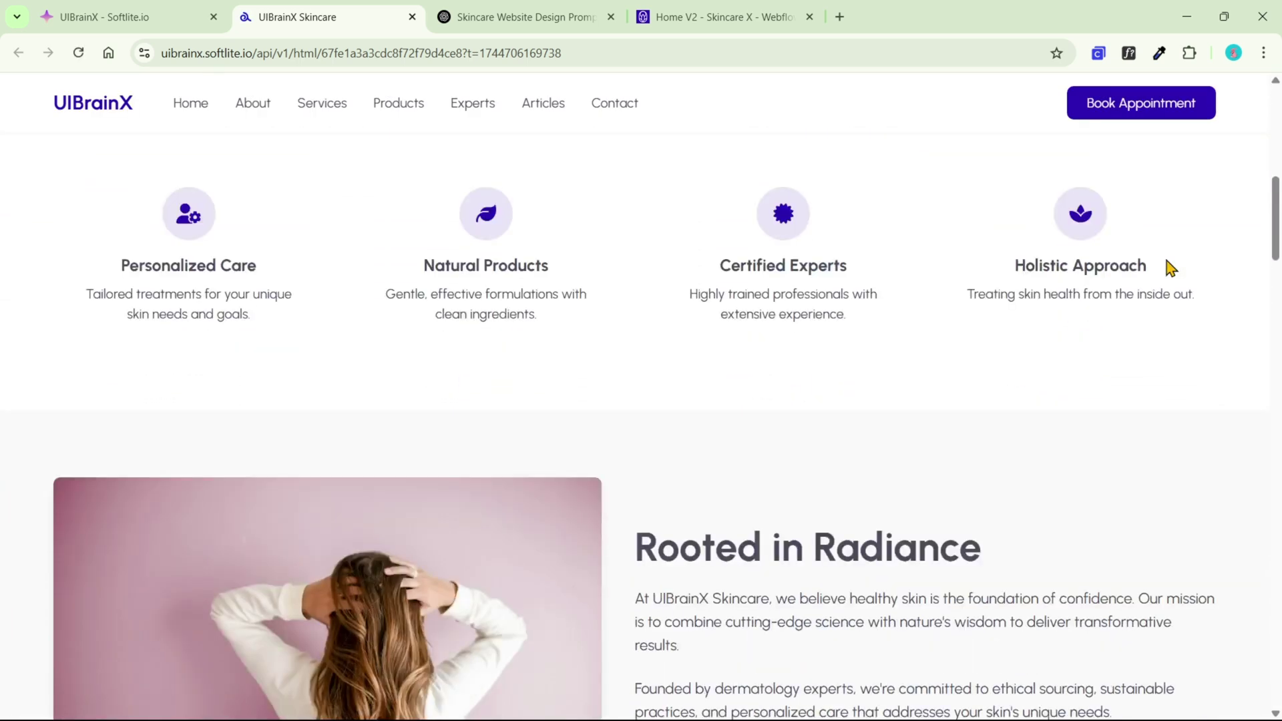
scroll(1167, 262, "down", 12)
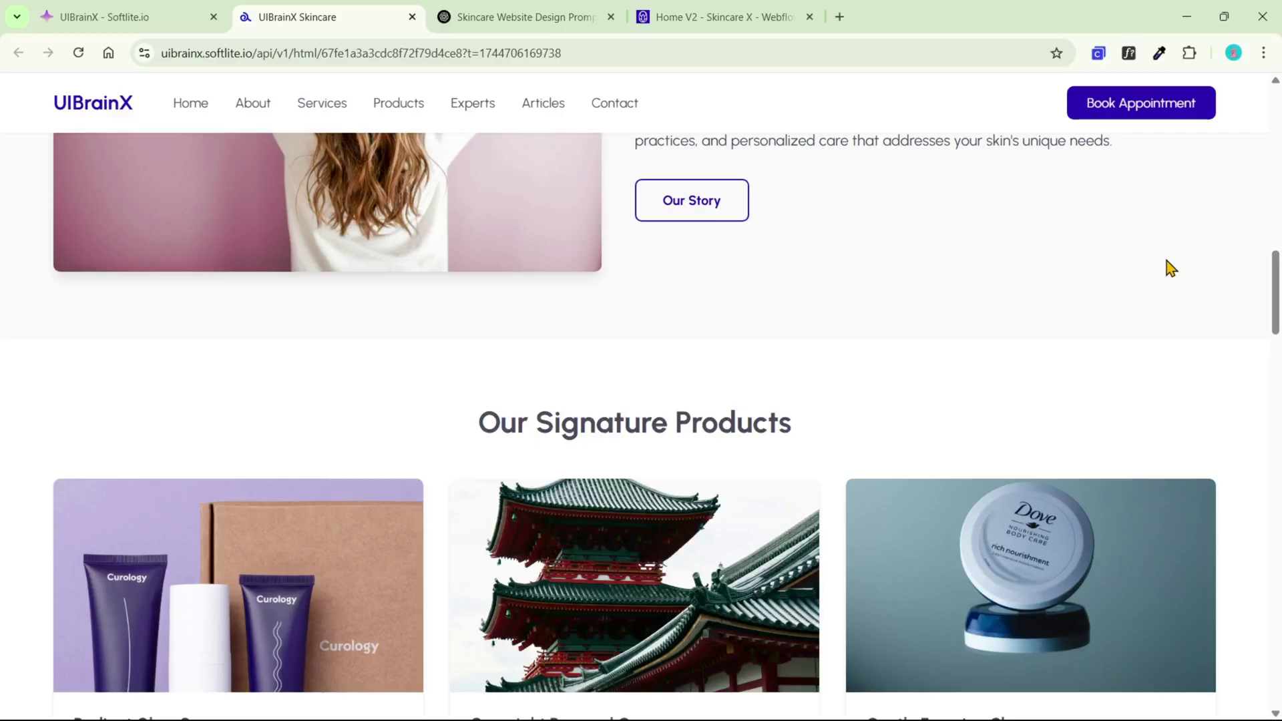
scroll(1169, 267, "down", 9)
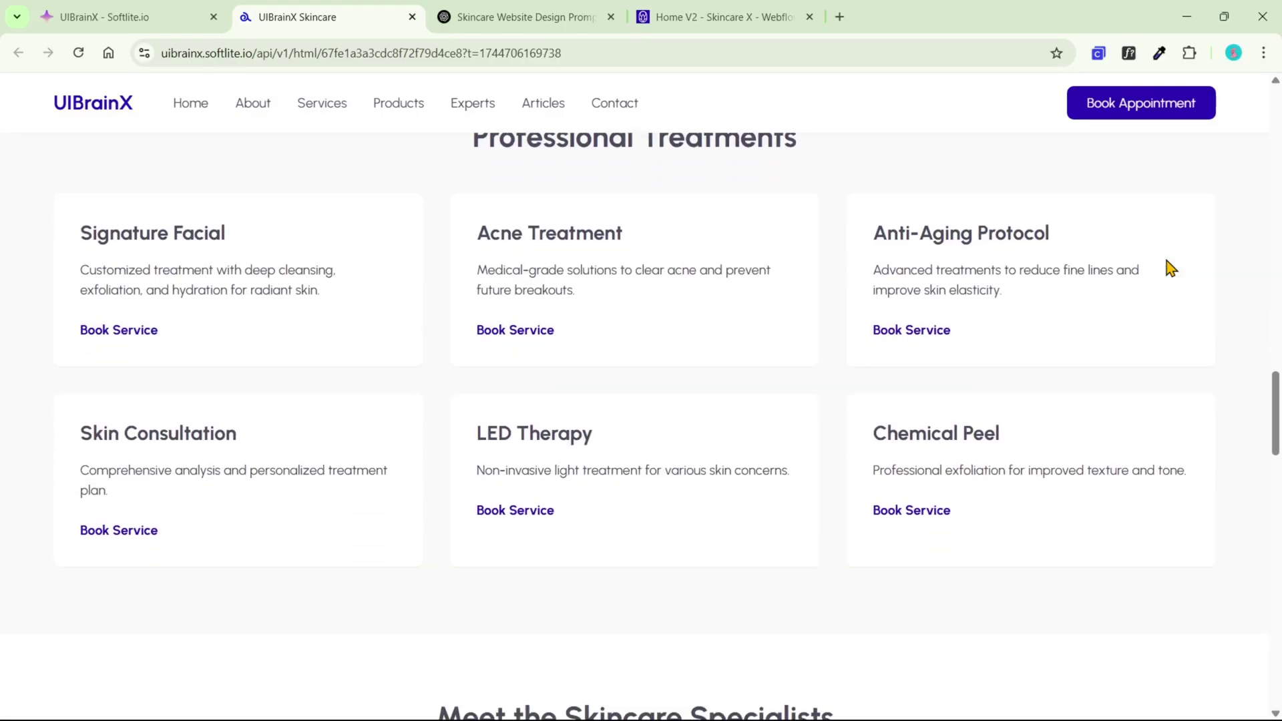
scroll(1170, 267, "down", 20)
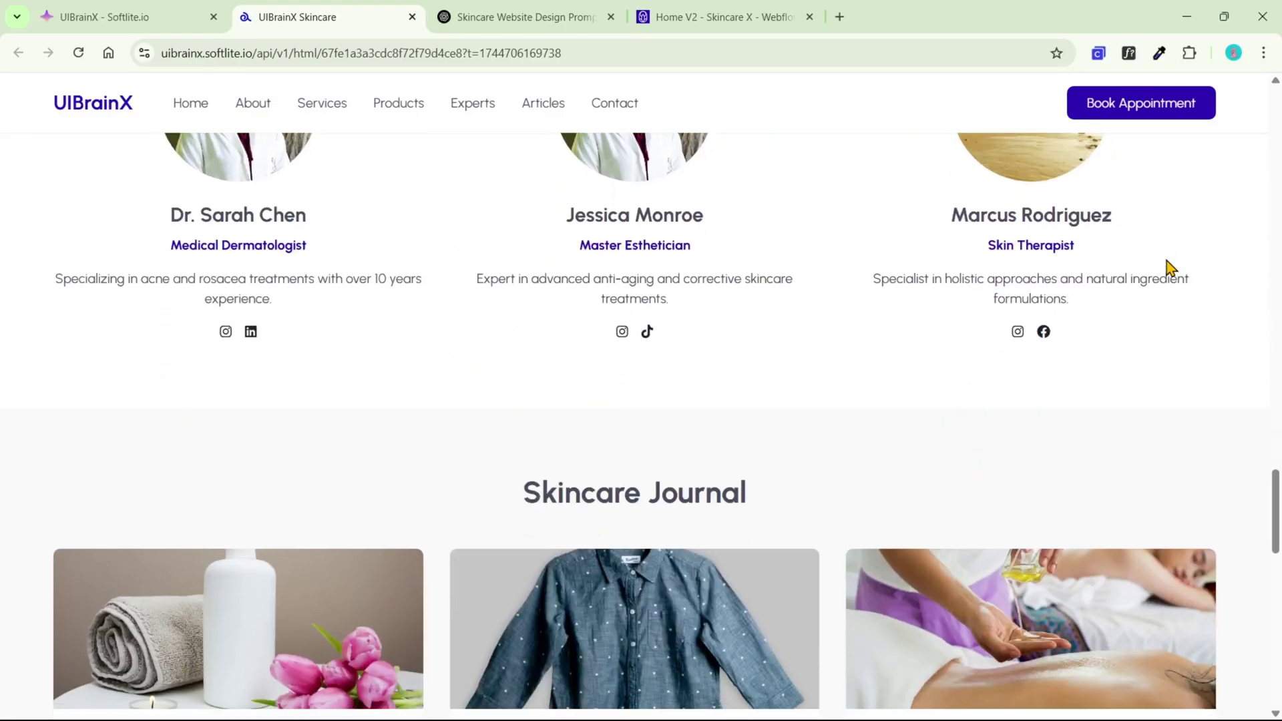
scroll(1170, 269, "down", 7)
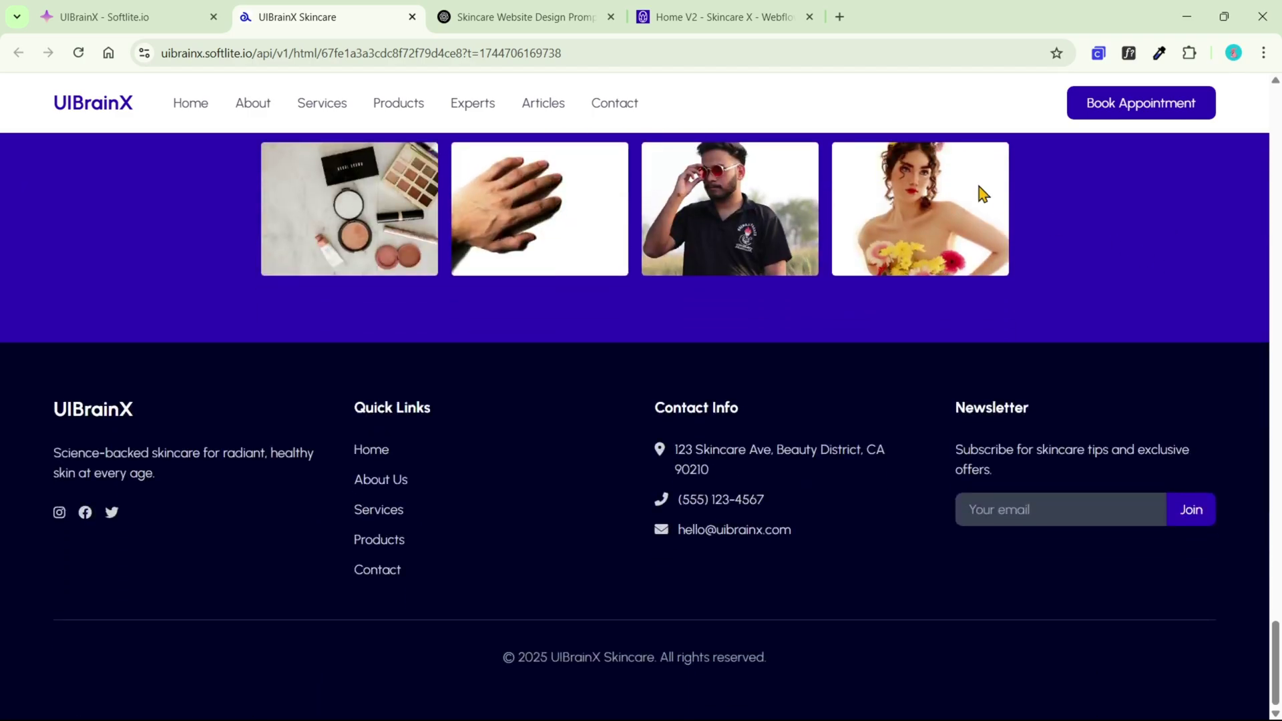
Return to the UIBrainX project and export the page for Elementor (3.10 or higher + Flex Container) with Merge Elements enabled.
left_click(117, 20)
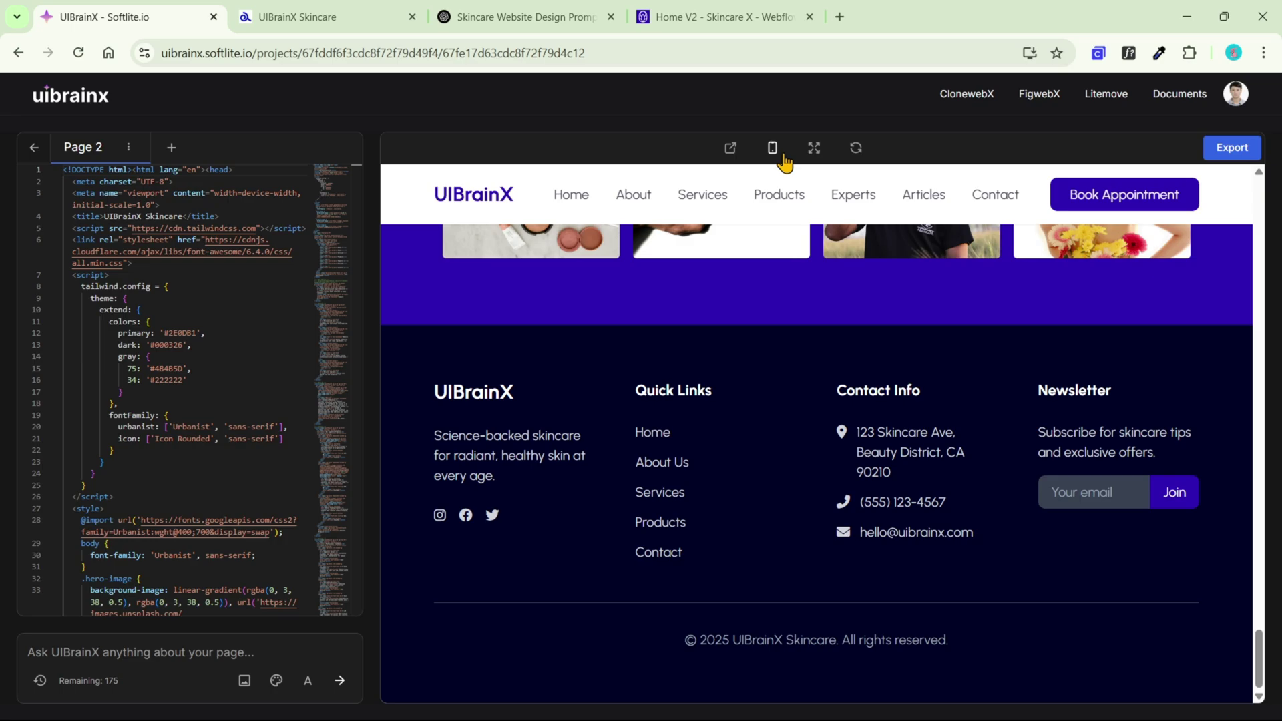
left_click(1227, 152)
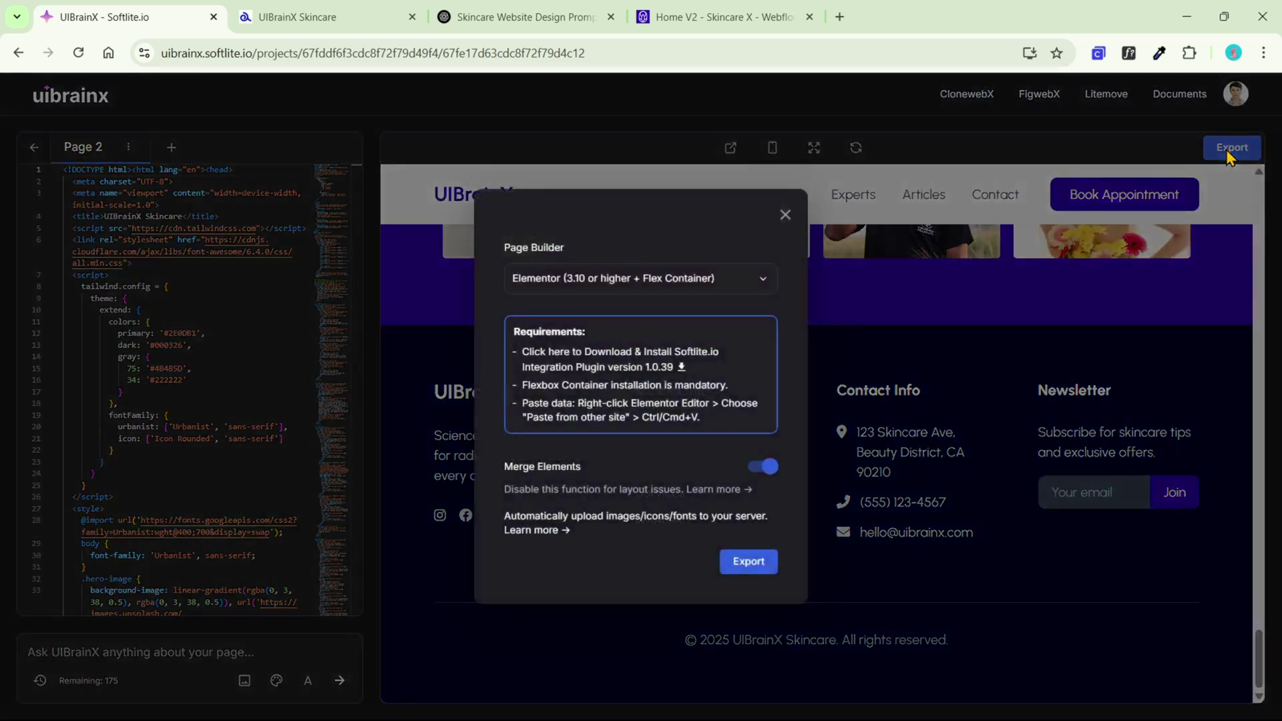
left_click(748, 283)
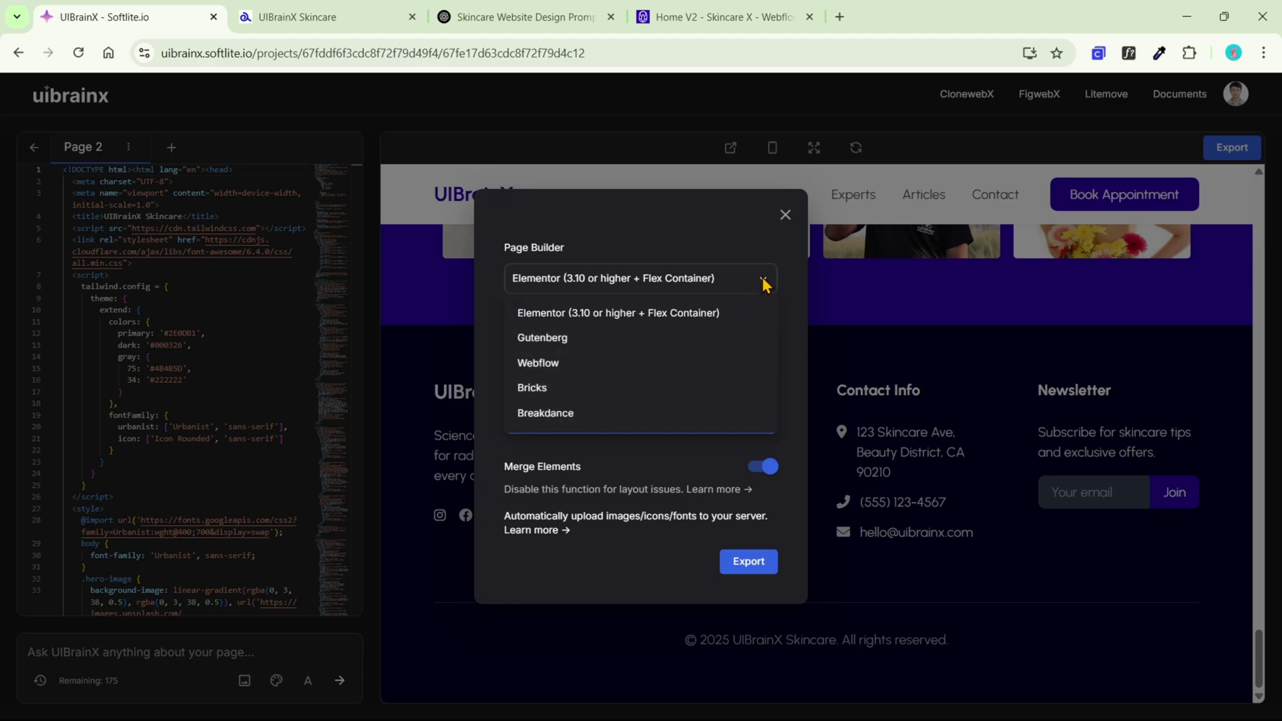
left_click(740, 319)
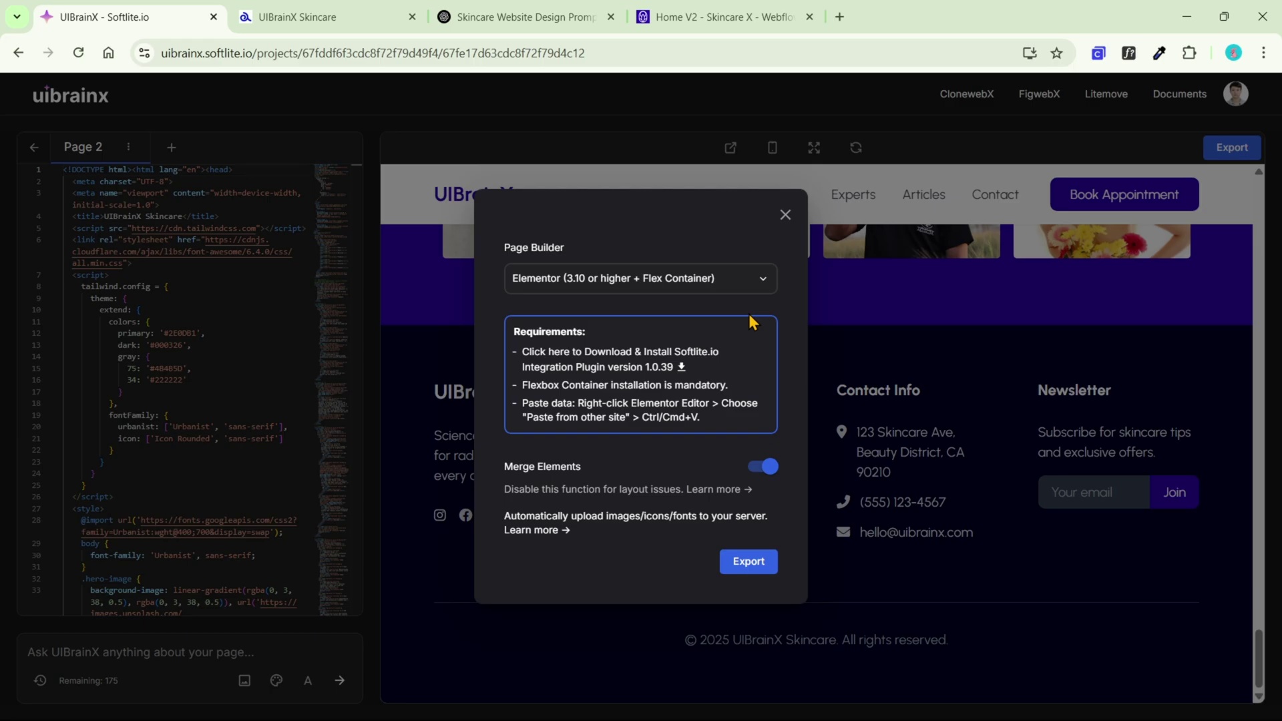
left_click(765, 468)
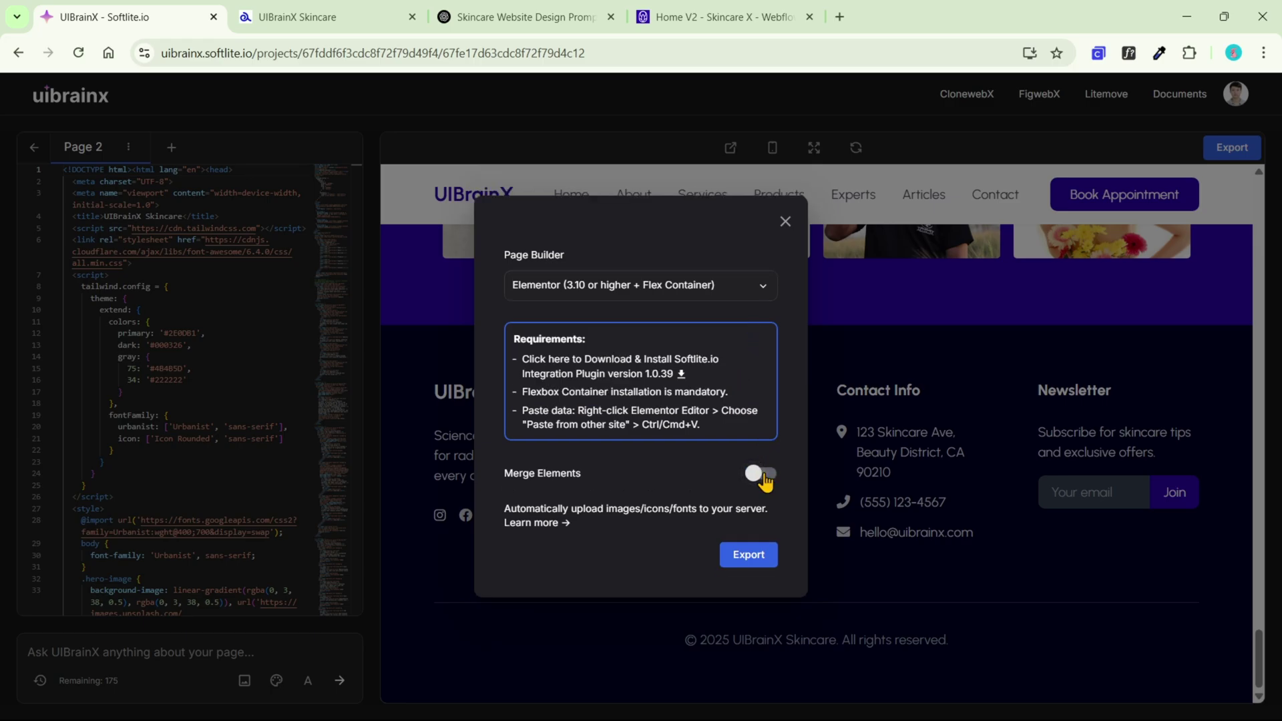
left_click(764, 475)
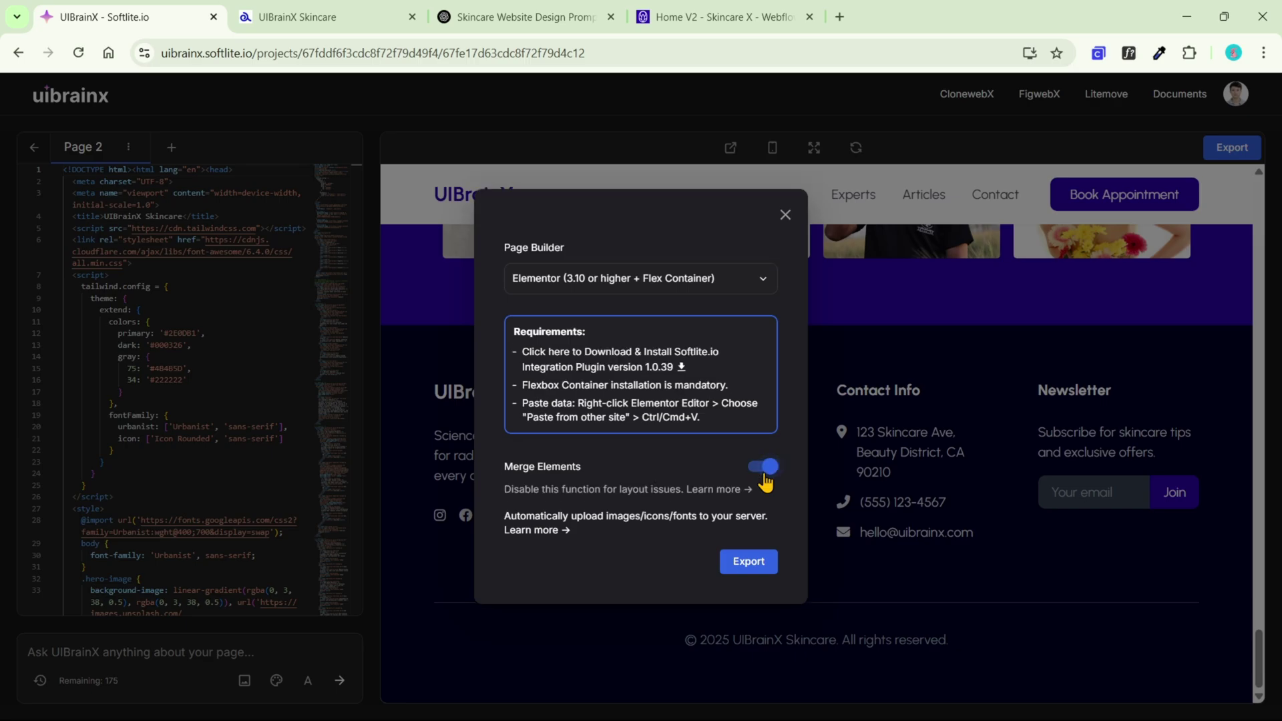
left_click(766, 566)
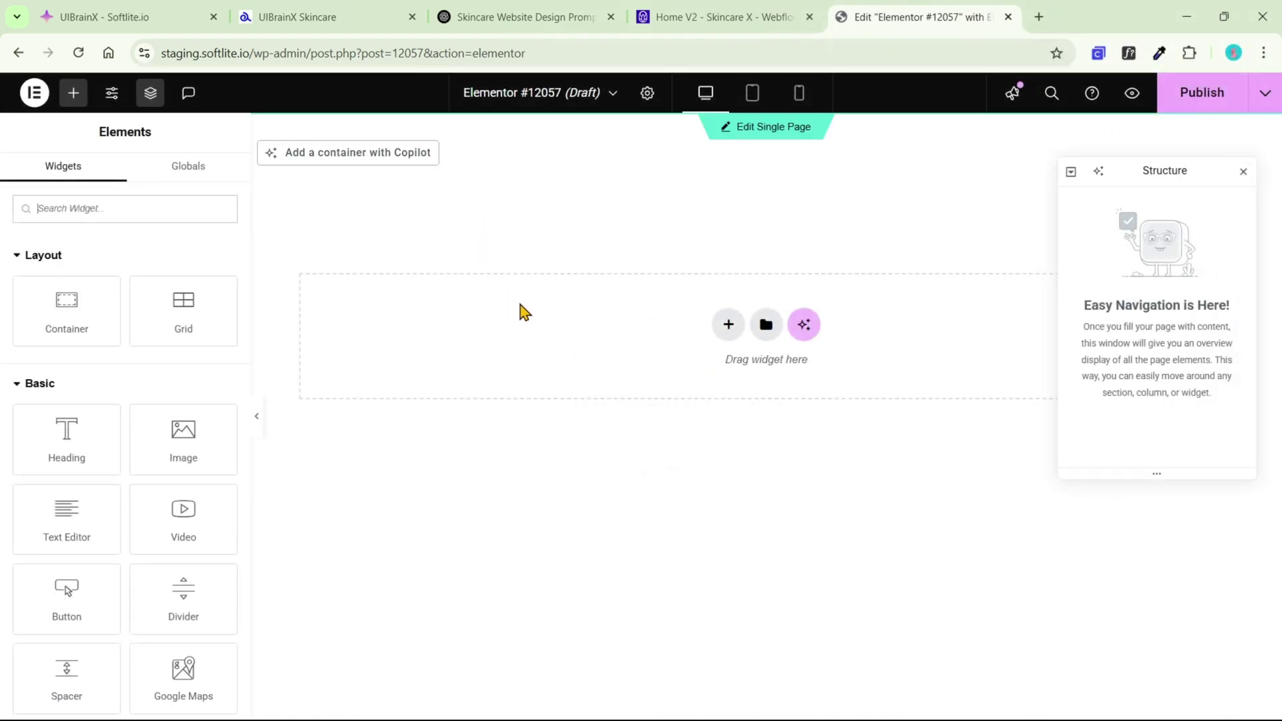
Paste the exported page into the empty Elementor draft using Paste from other site.
right_click(546, 333)
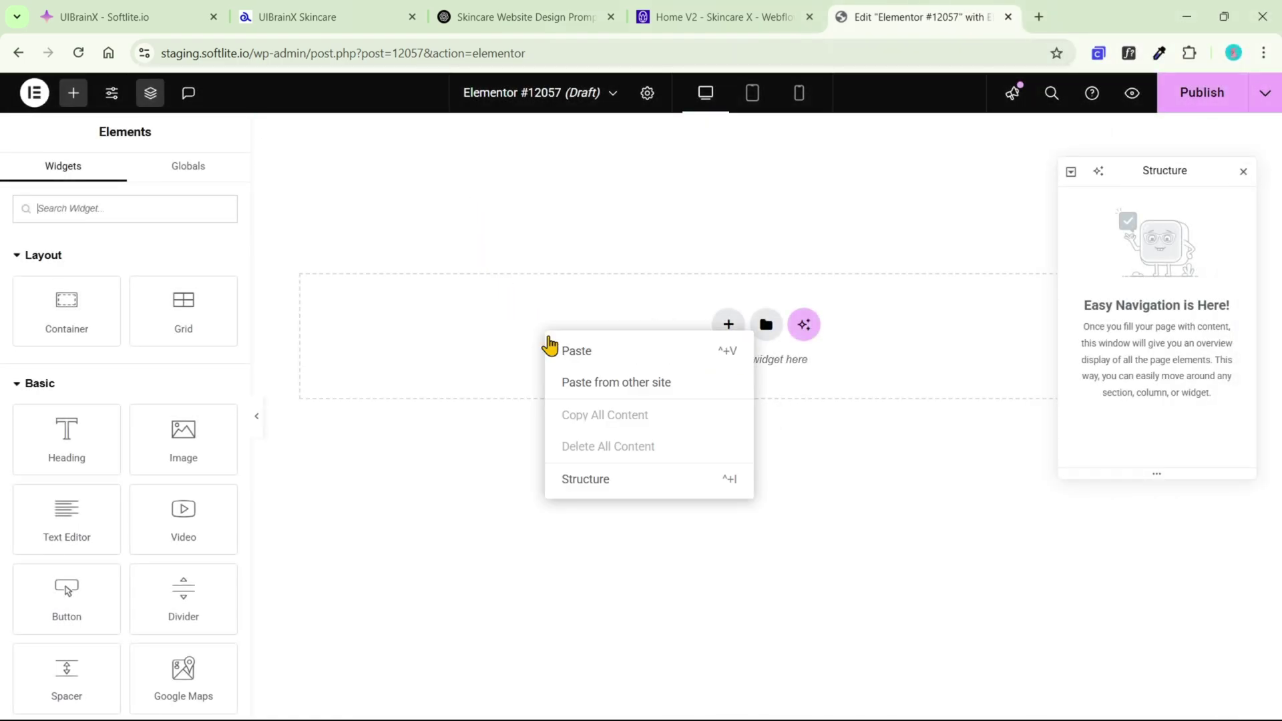
left_click(576, 381)
key("ctrl+v")
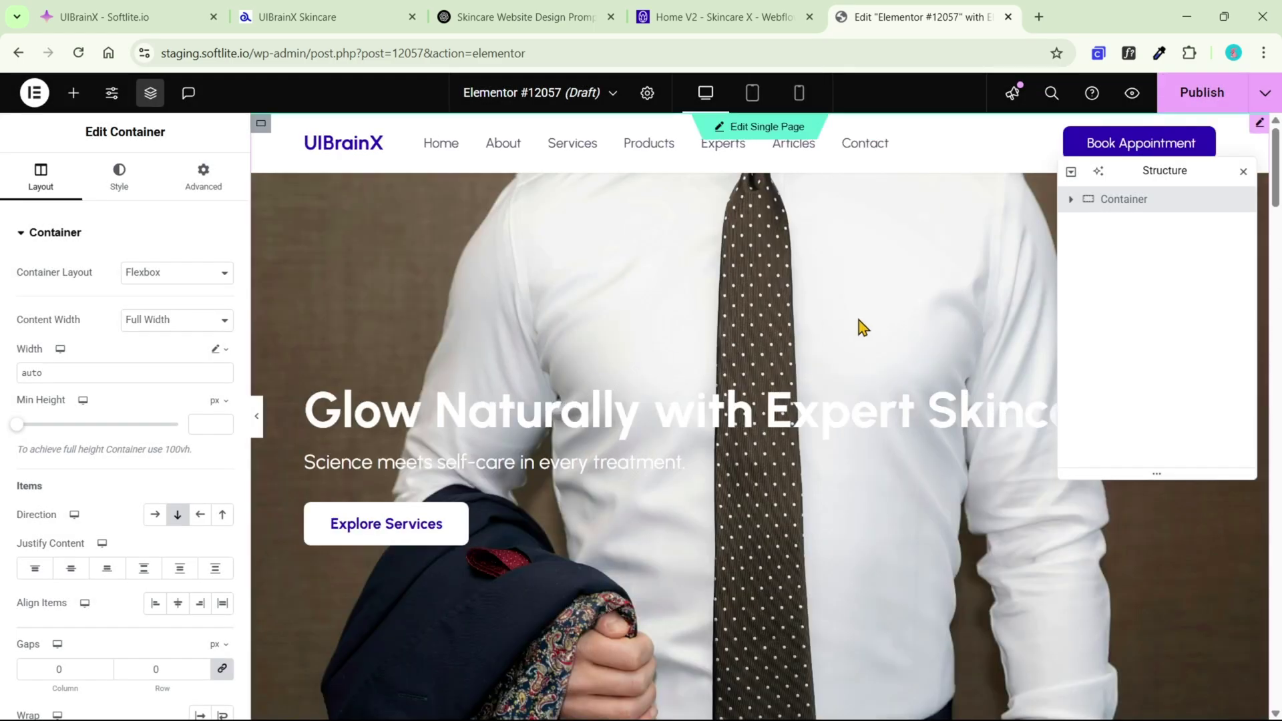
Check the imported page in Elementor and inspect the content settings of the Rooted in Radiance card and the three product cards.
scroll(1030, 283, "down", 6)
scroll(1030, 283, "down", 8)
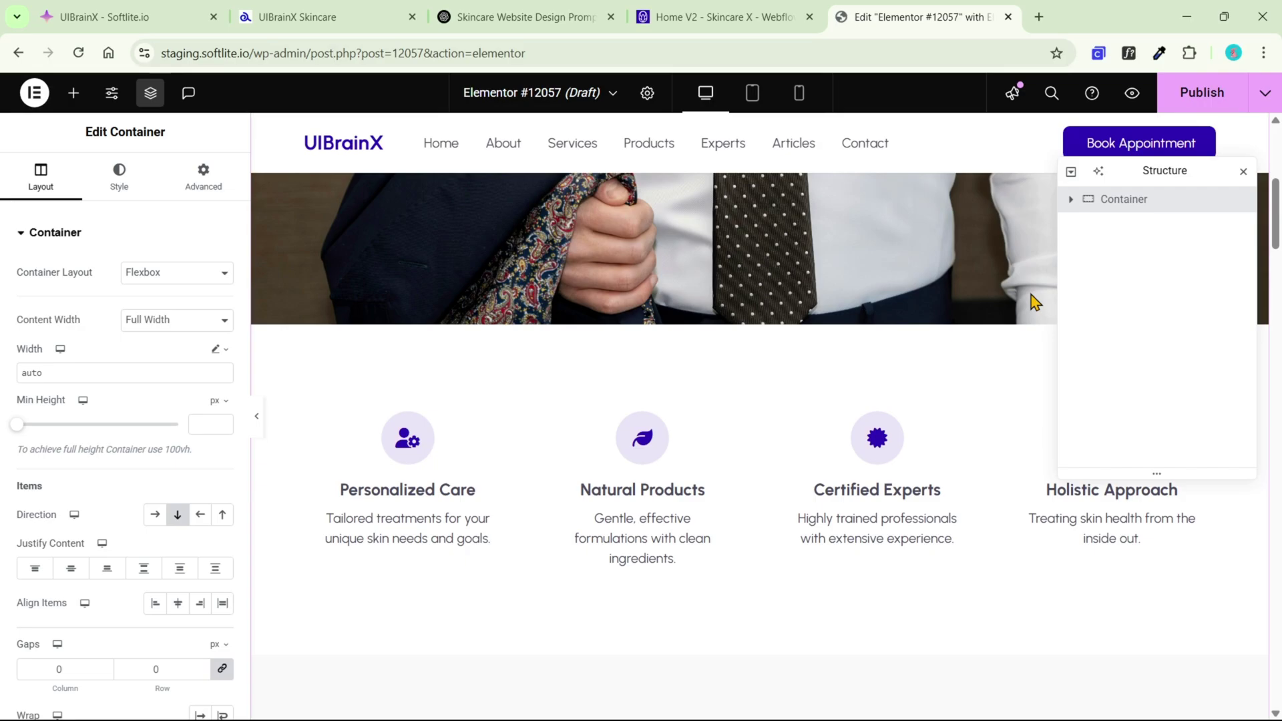
left_click(990, 318)
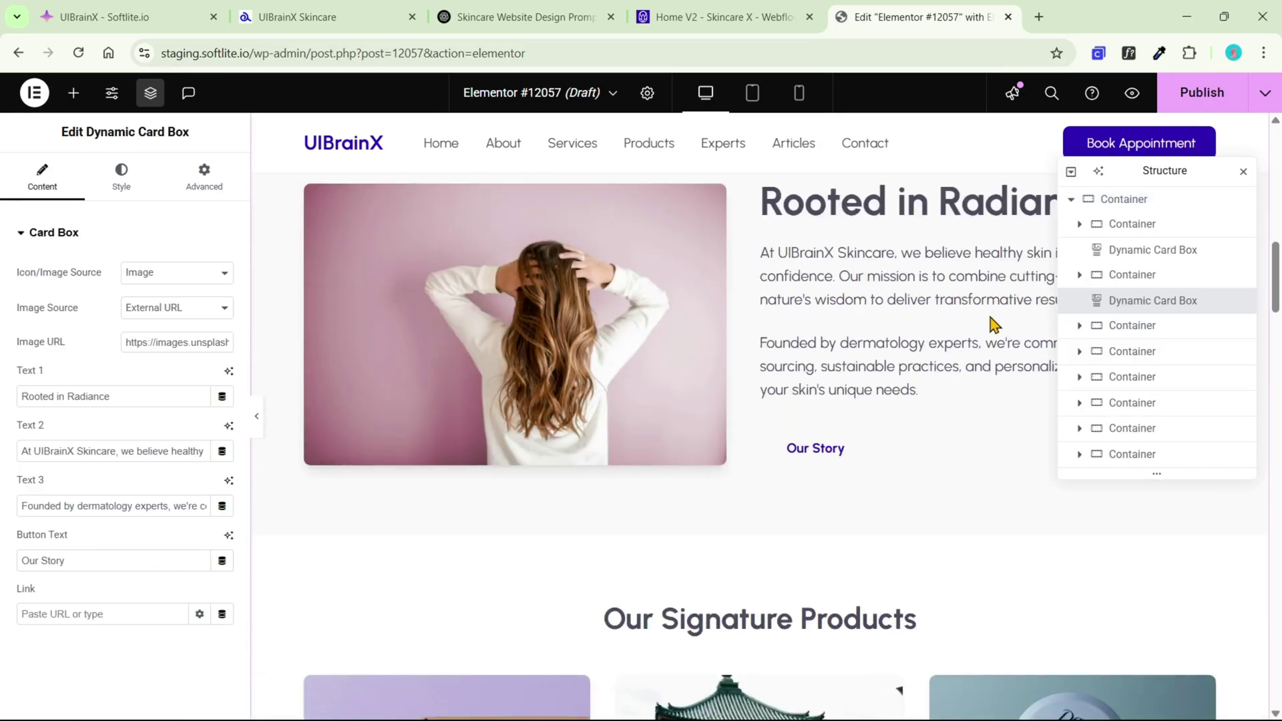
scroll(991, 314, "down", 6)
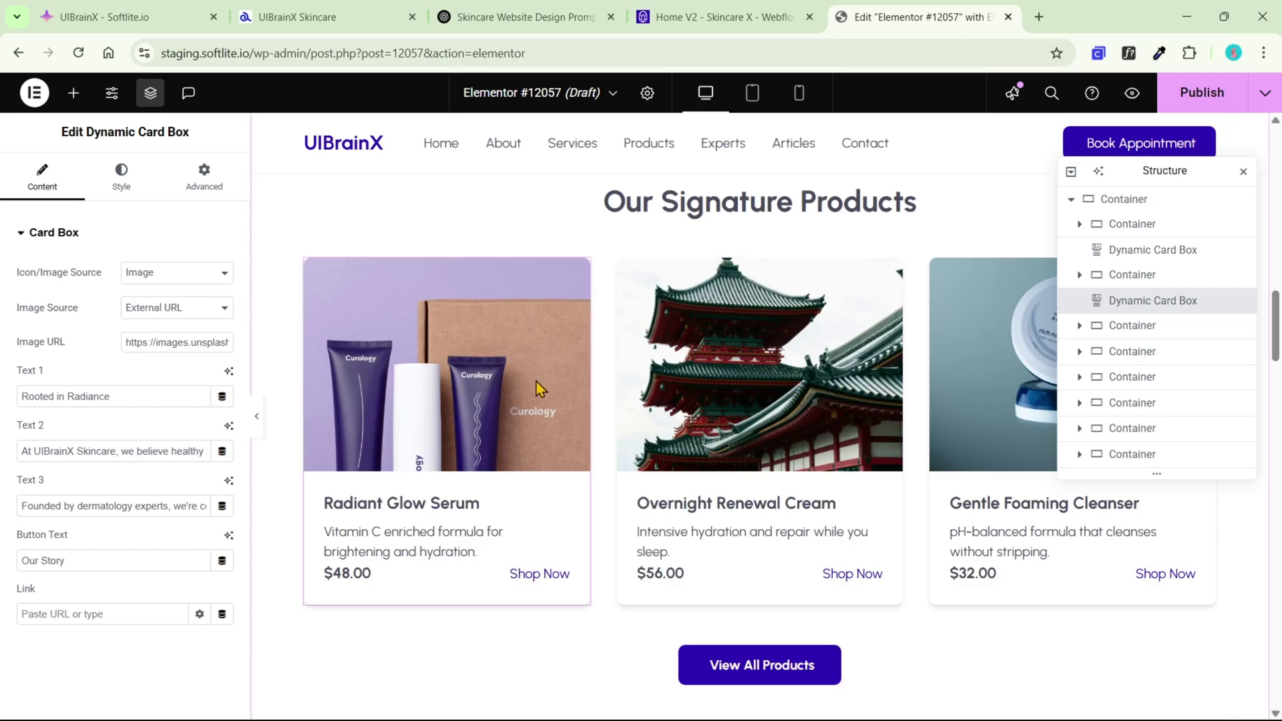
left_click(524, 368)
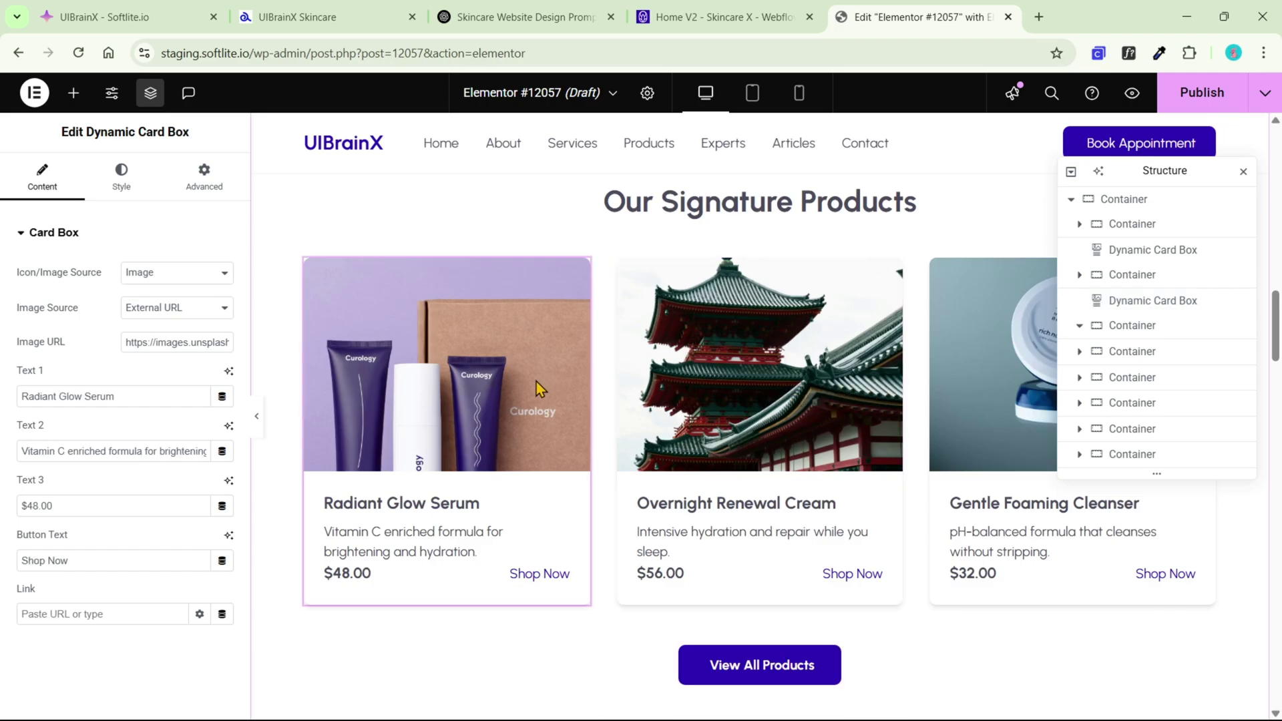
left_click(698, 388)
left_click(991, 383)
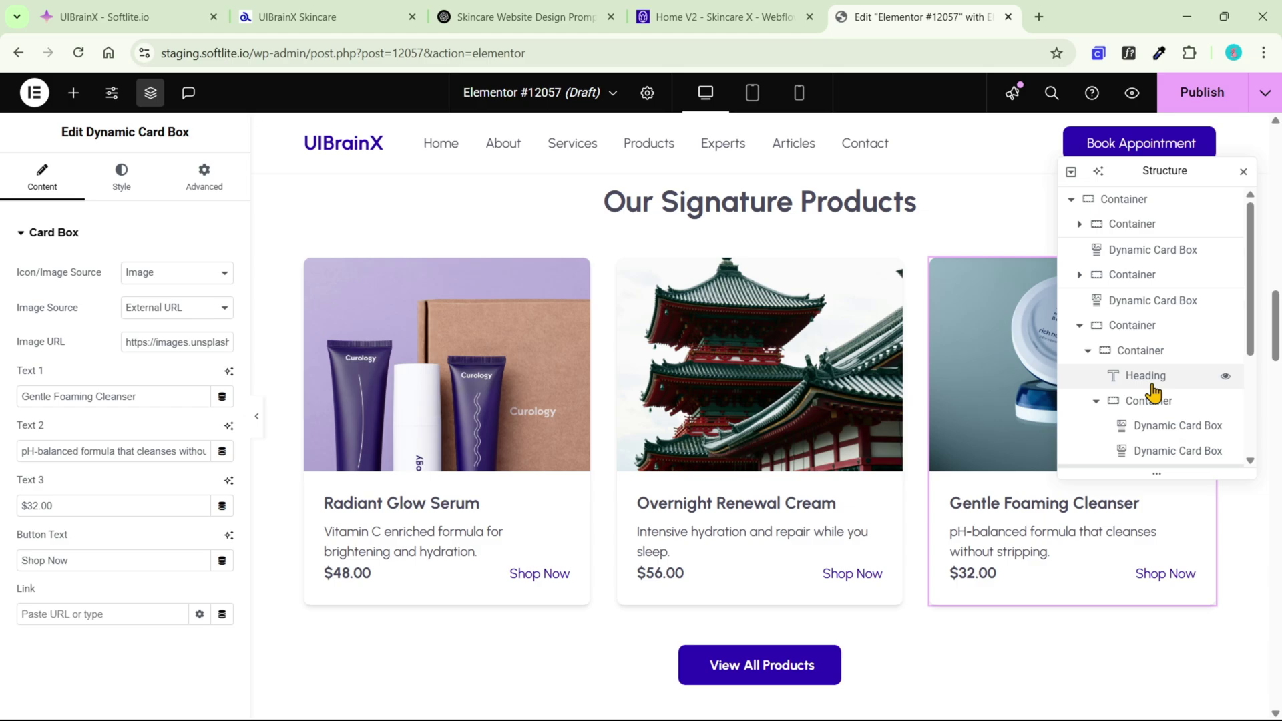
Dock the floating Structure navigator alongside the Elementor canvas.
scroll(1175, 238, "down", 2)
left_click_drag(1104, 169, 1228, 180)
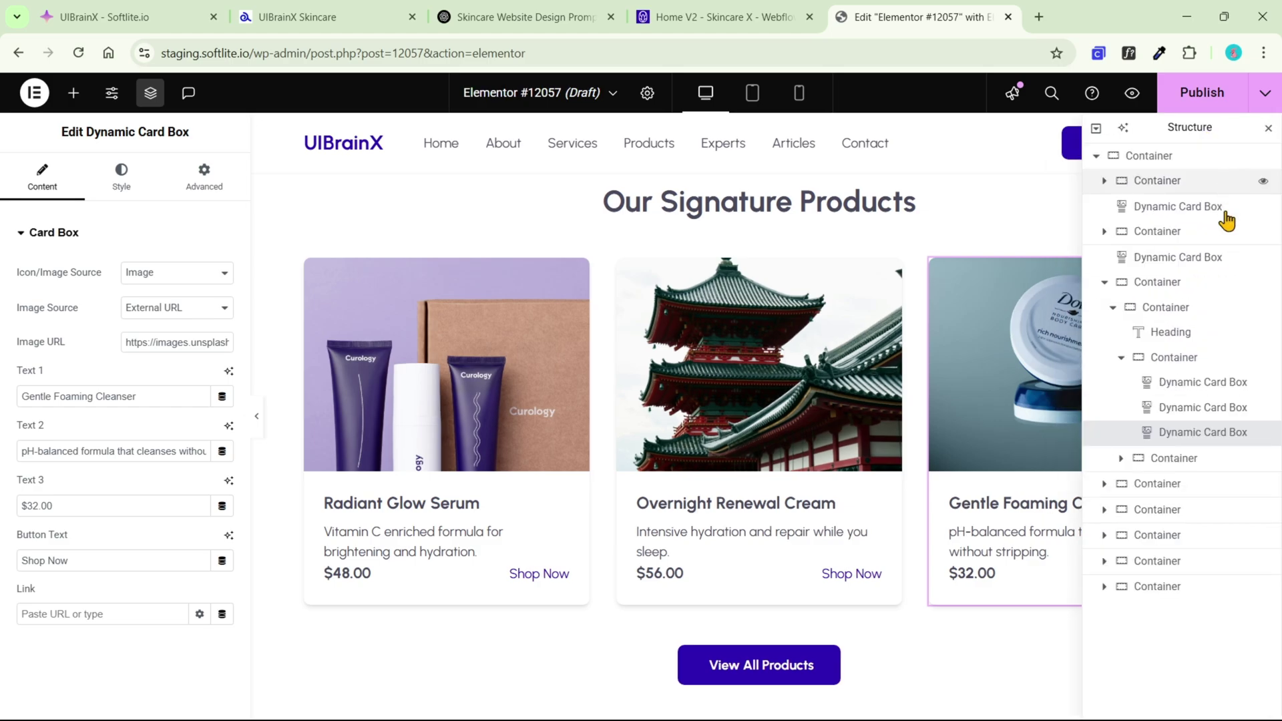
Inspect the View All Products button's settings and look over the Professional Treatments and skincare specialists sections.
scroll(974, 294, "down", 3)
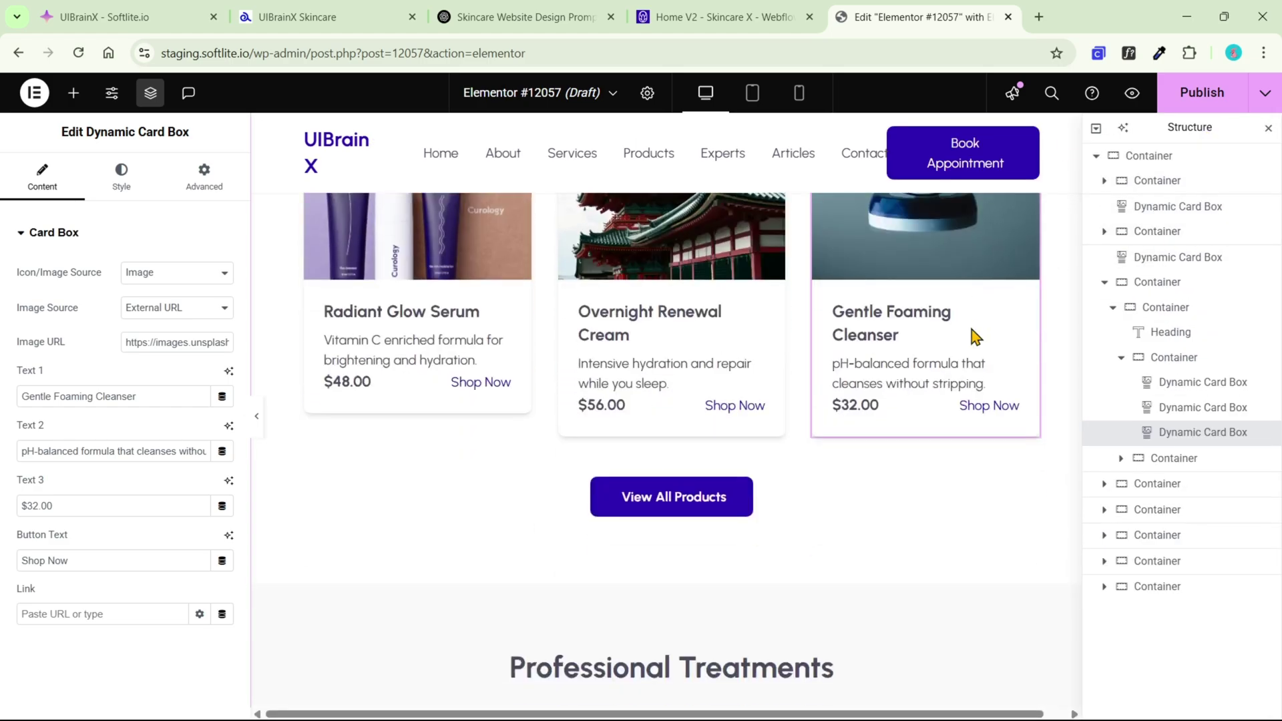
scroll(968, 430, "down", 2)
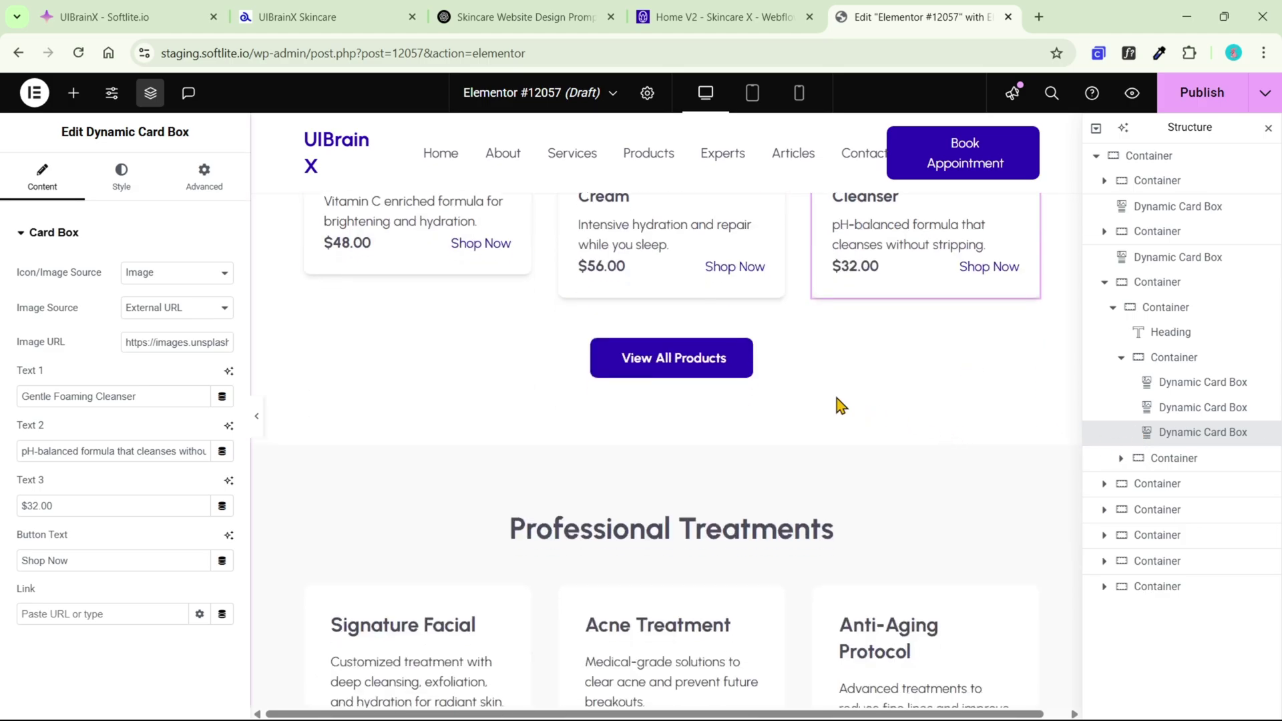
left_click(726, 359)
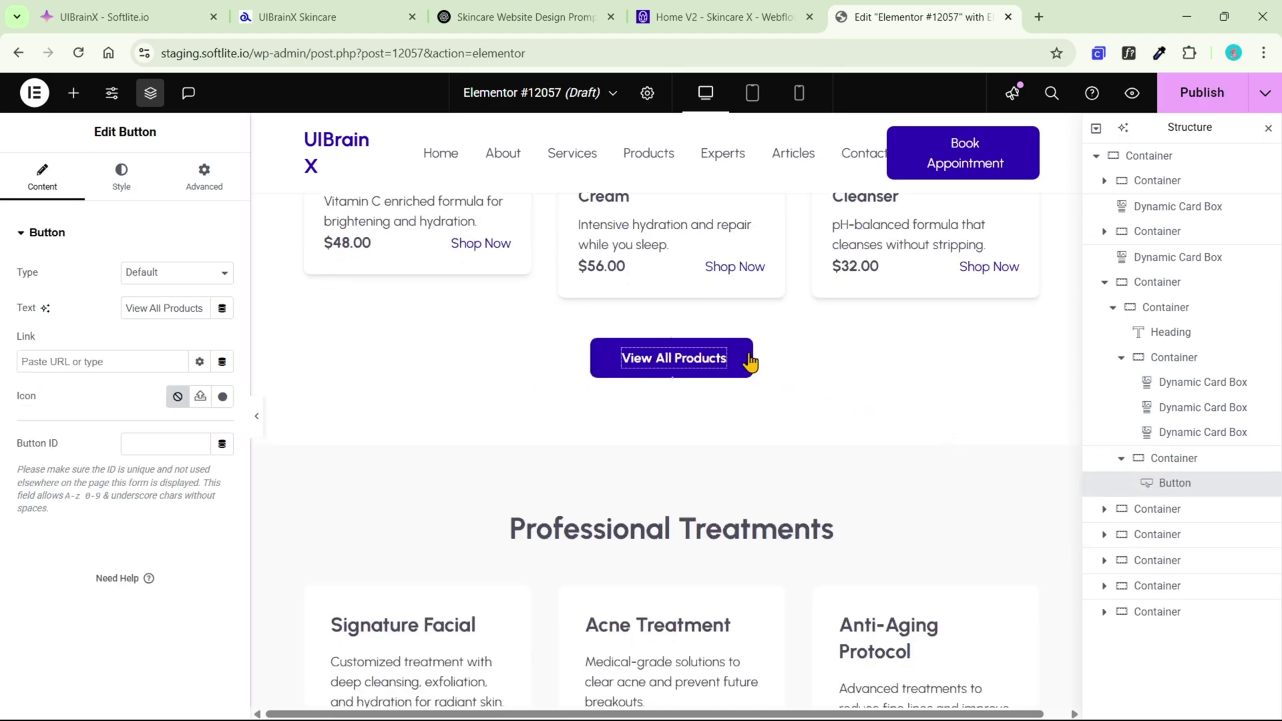
scroll(816, 386, "down", 4)
scroll(735, 354, "down", 2)
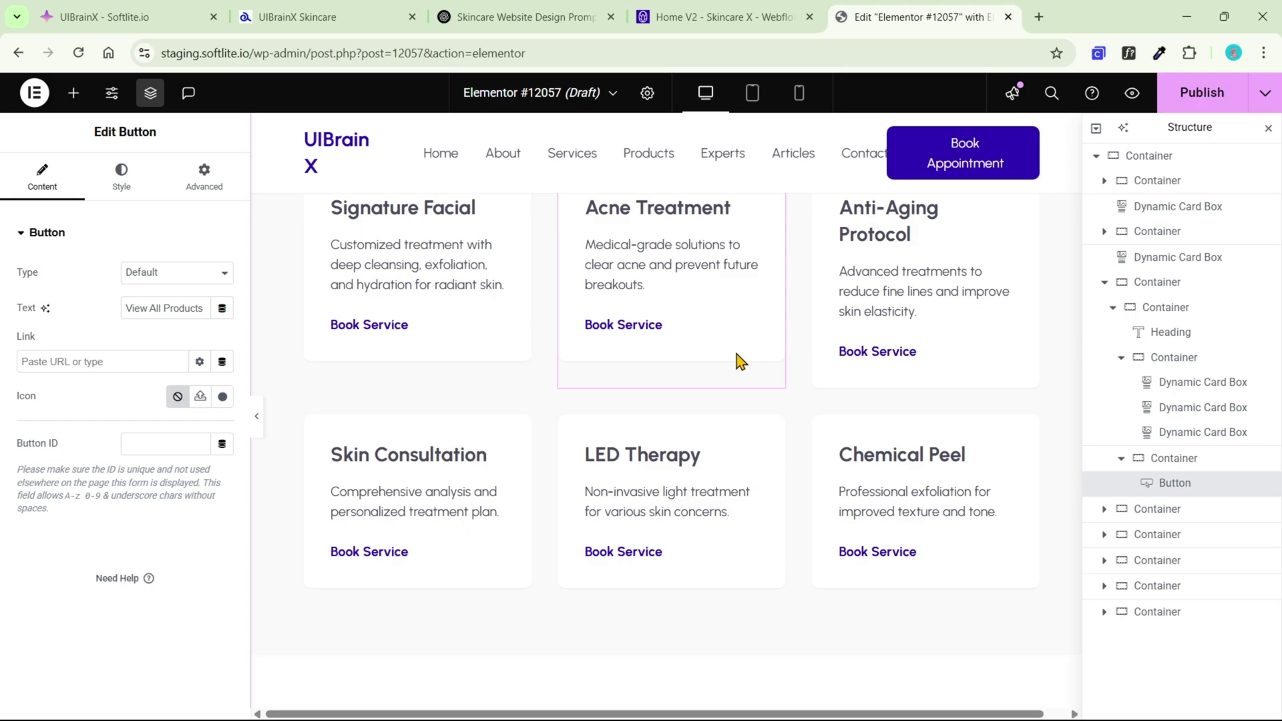
scroll(732, 340, "down", 7)
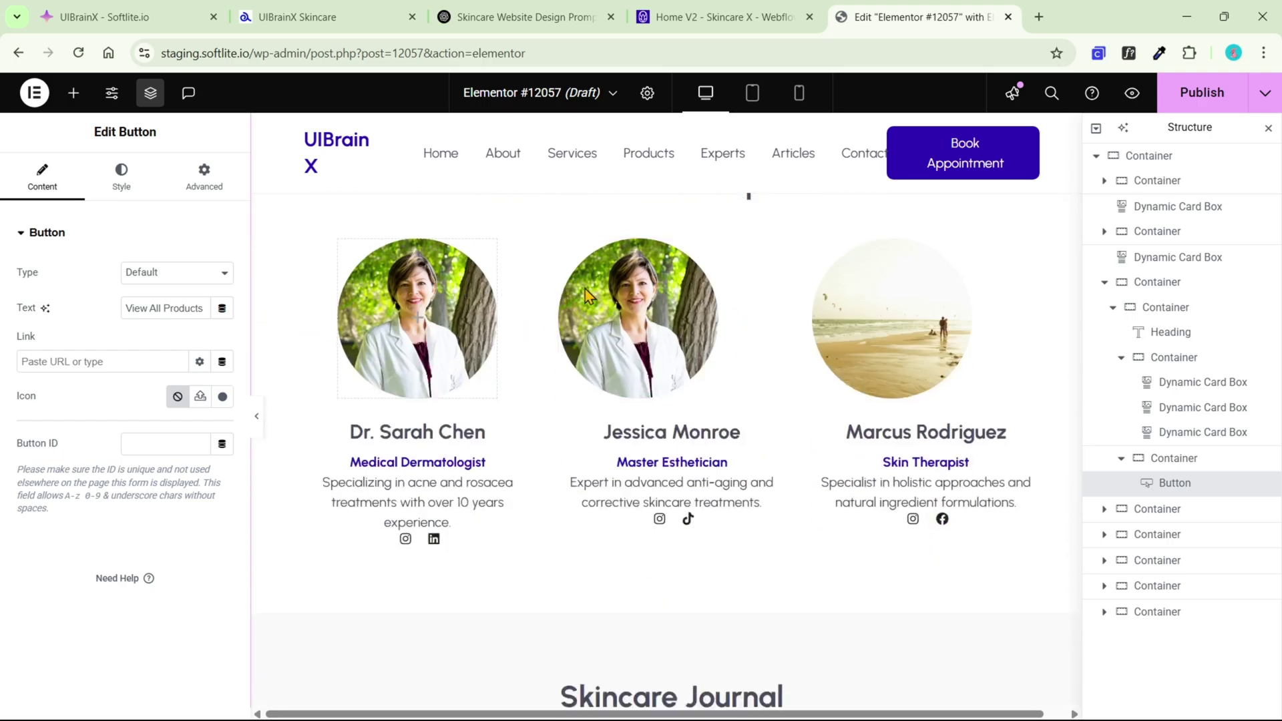
Look over the Skincare Journal section and inspect the content settings of The Science of Hydration article card.
scroll(641, 305, "down", 6)
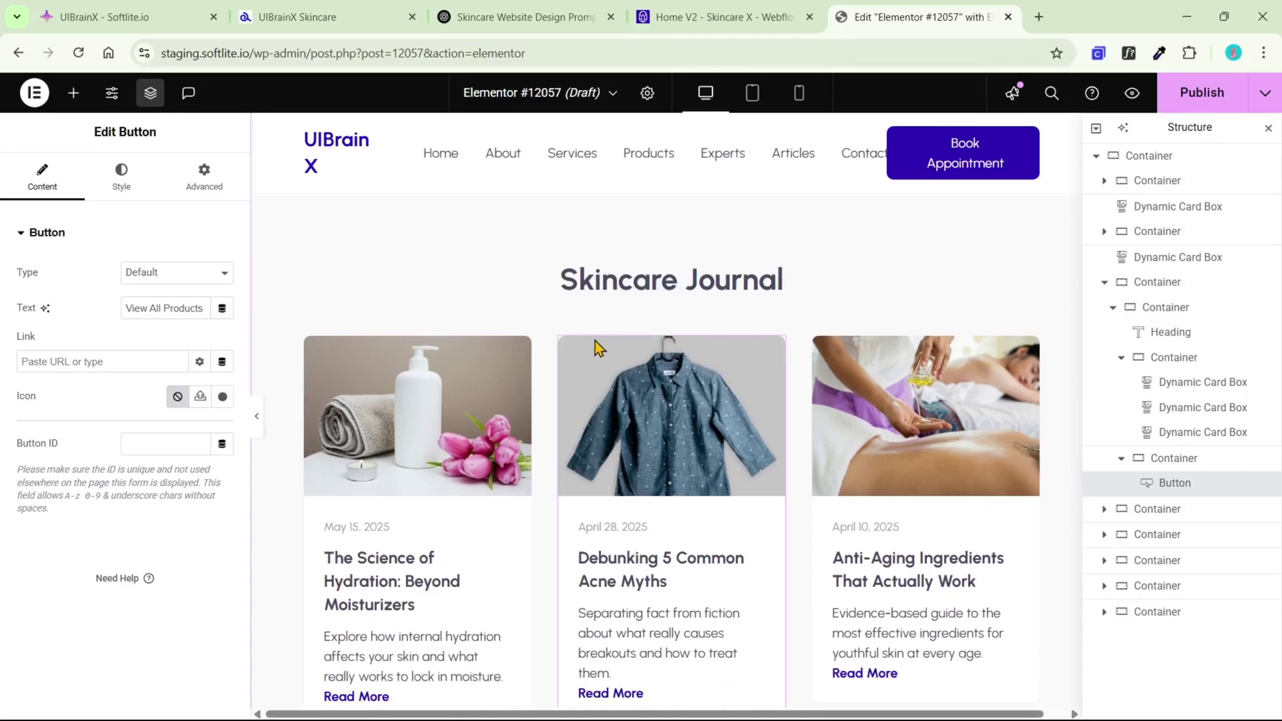
scroll(594, 340, "down", 2)
left_click(521, 369)
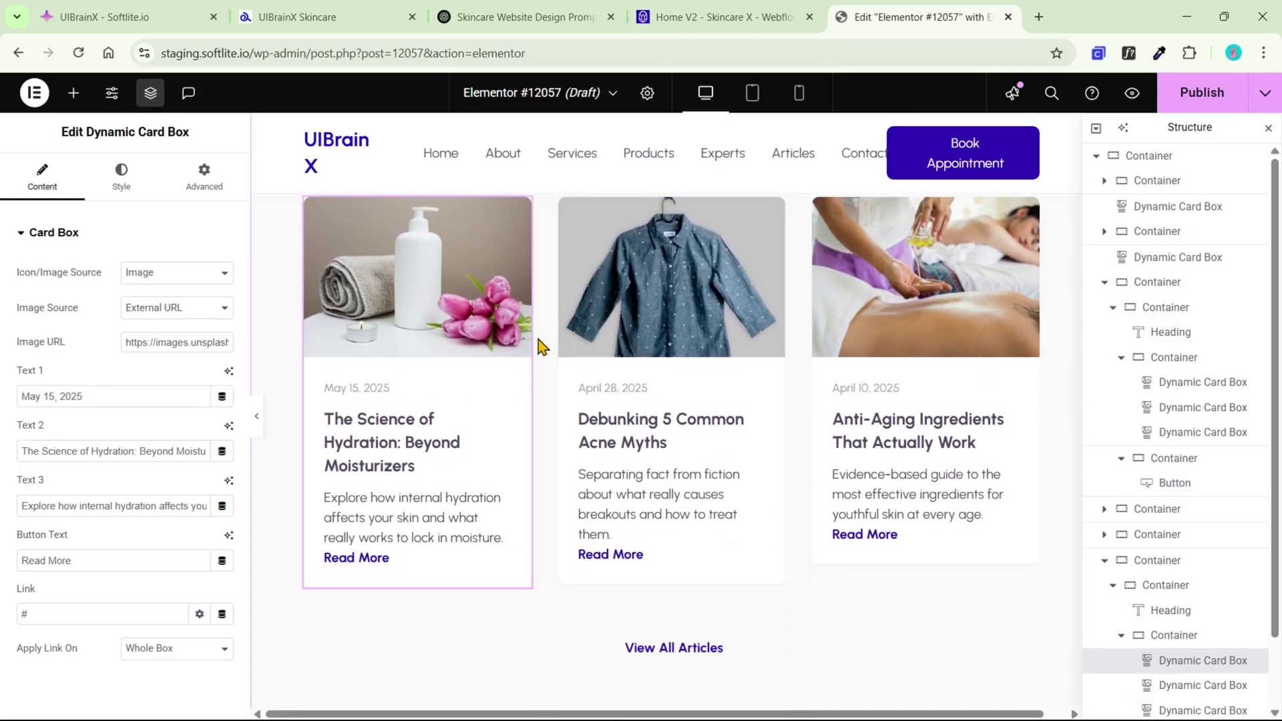
Inspect the list items behind the image gallery in the Stay Connected section.
scroll(551, 335, "down", 6)
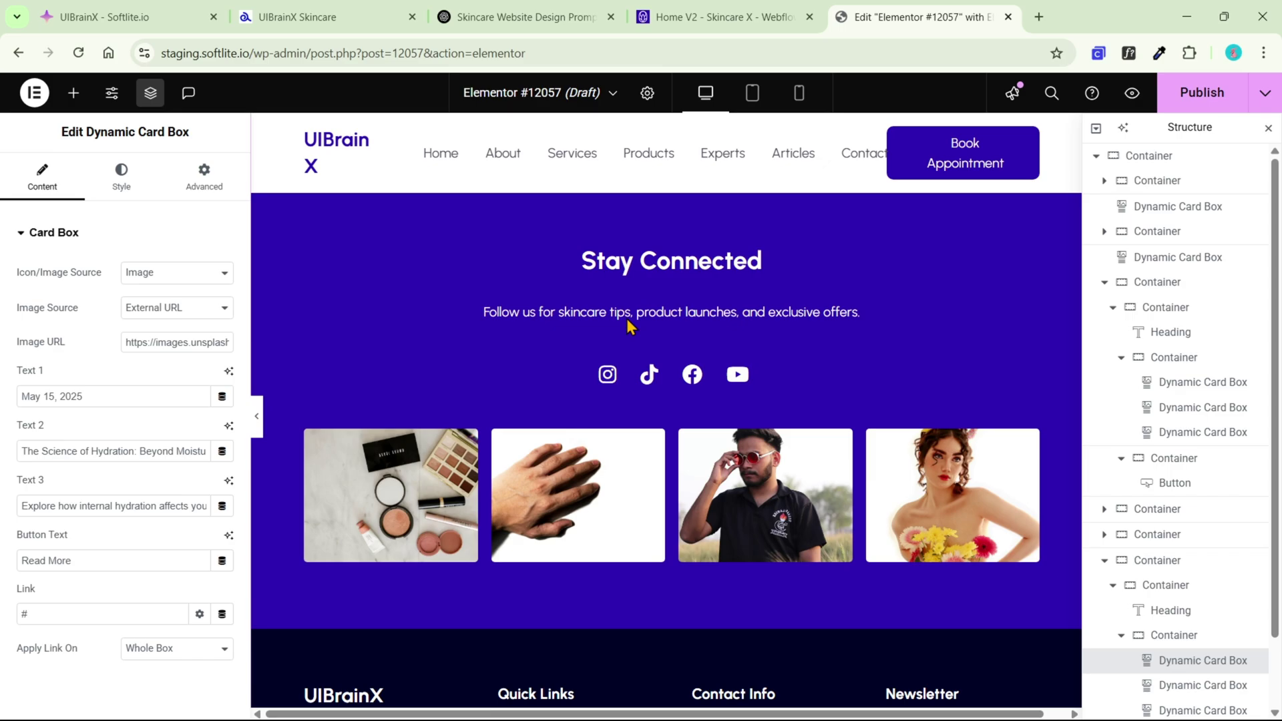
left_click(451, 462)
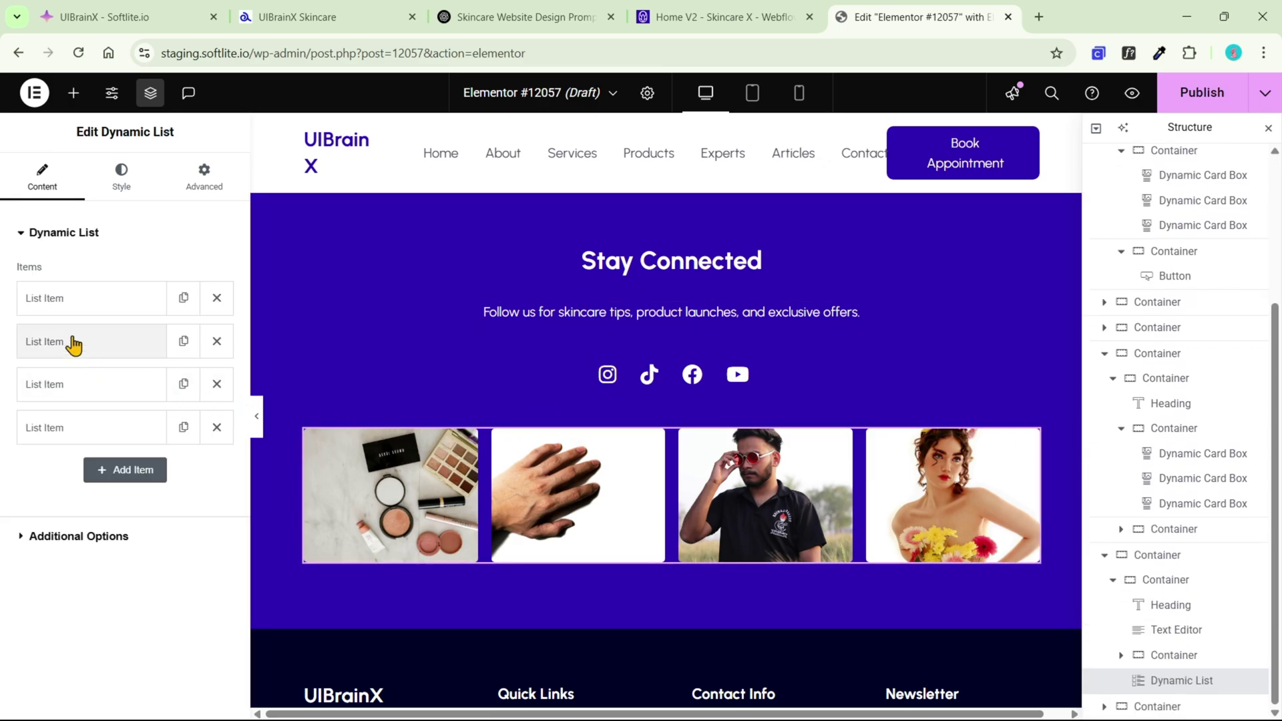
left_click(79, 303)
left_click(99, 315)
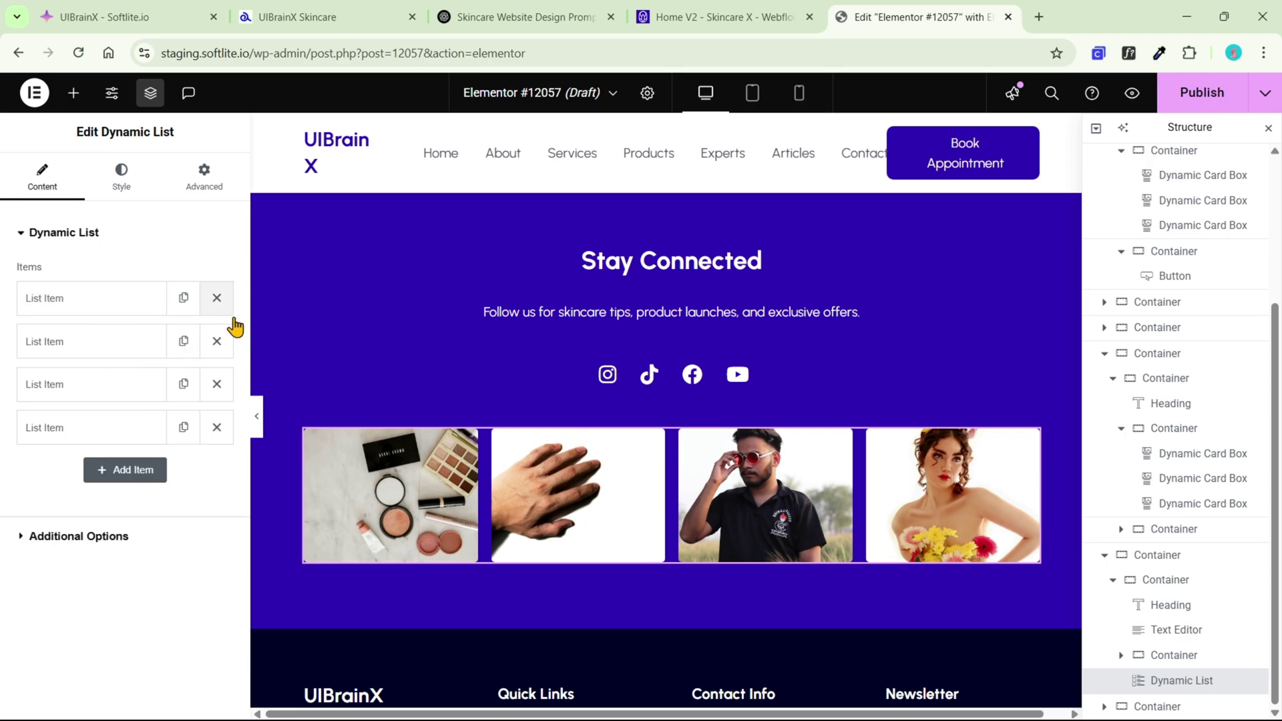
Inspect the footer's Quick Links list and the settings of its first item, Home.
scroll(635, 414, "down", 6)
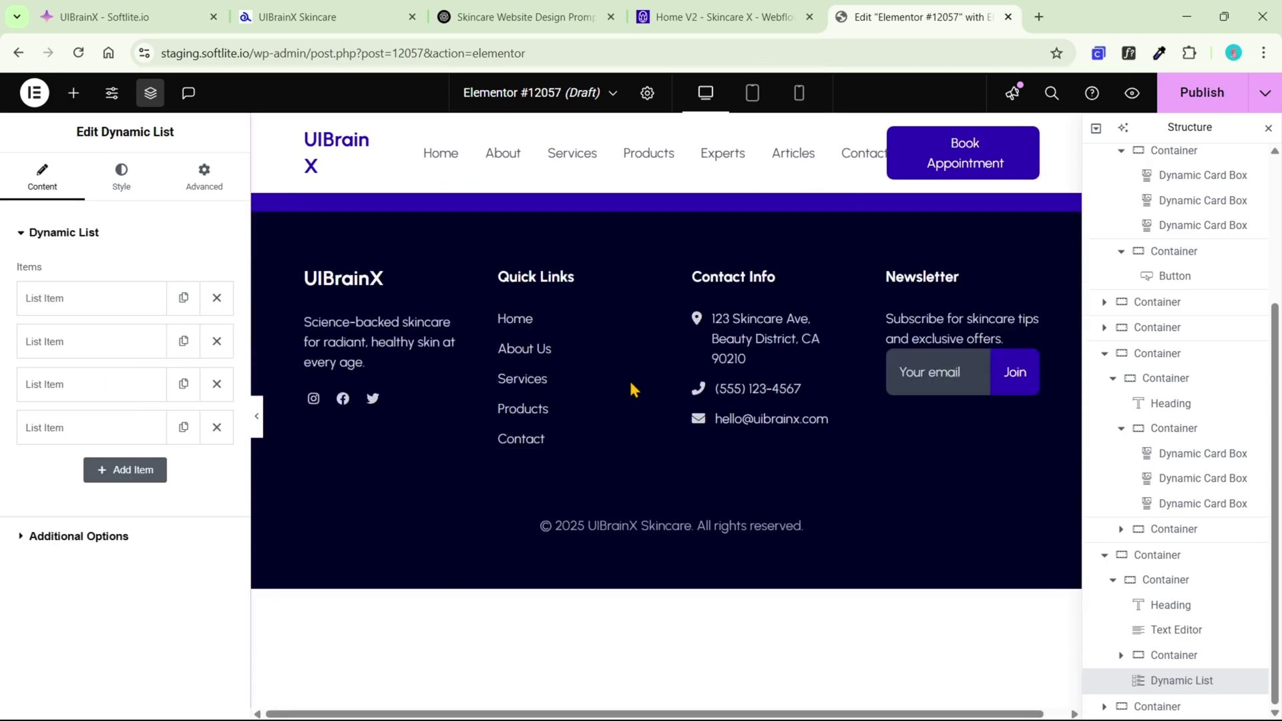
left_click(633, 382)
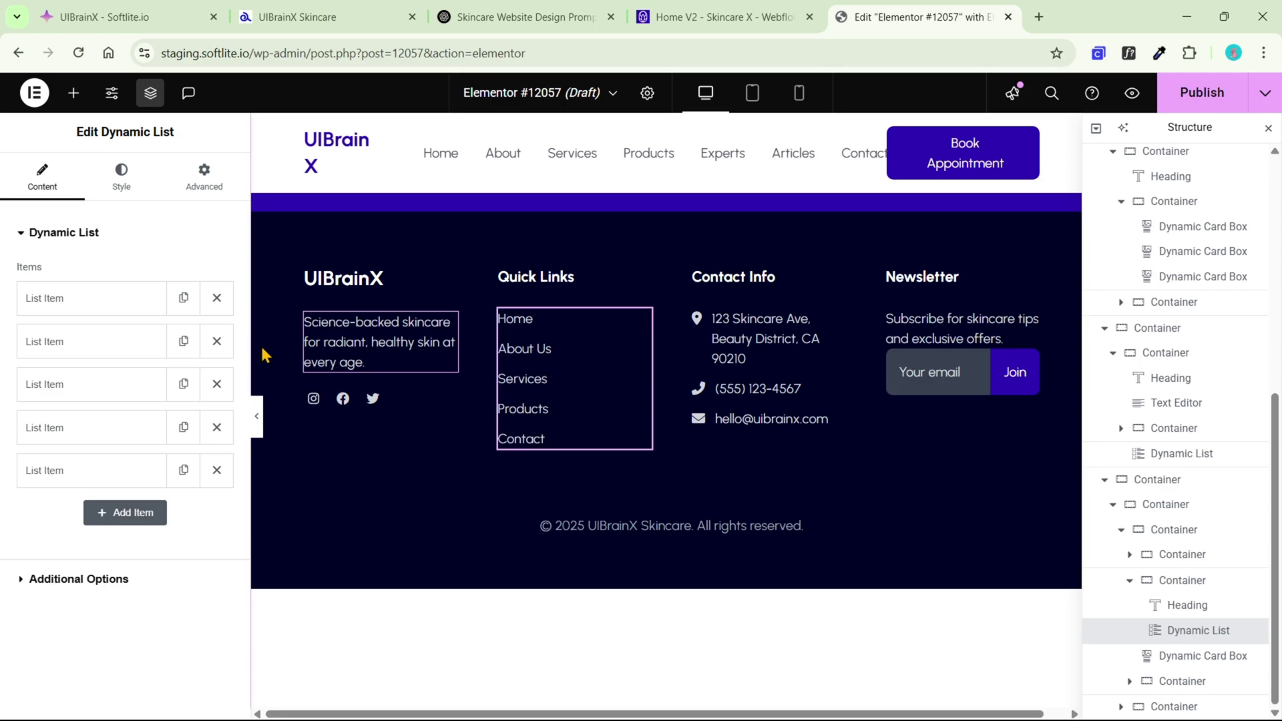
left_click(114, 306)
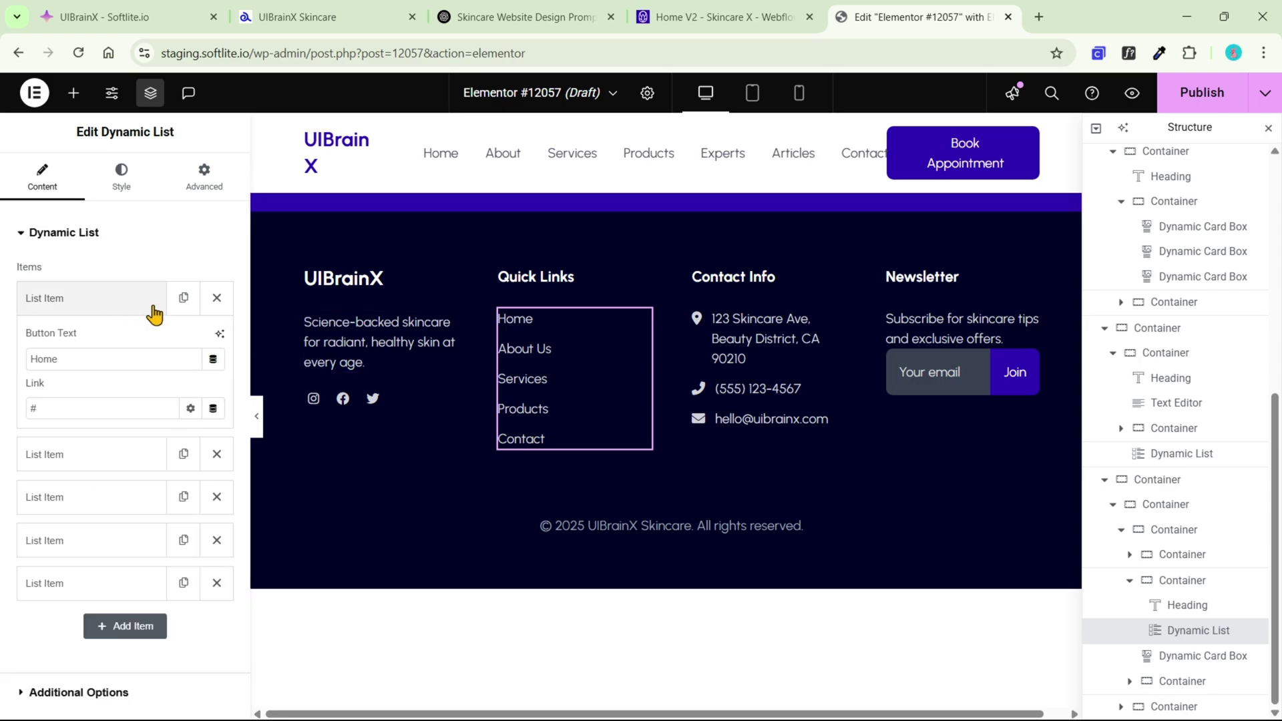
left_click(137, 307)
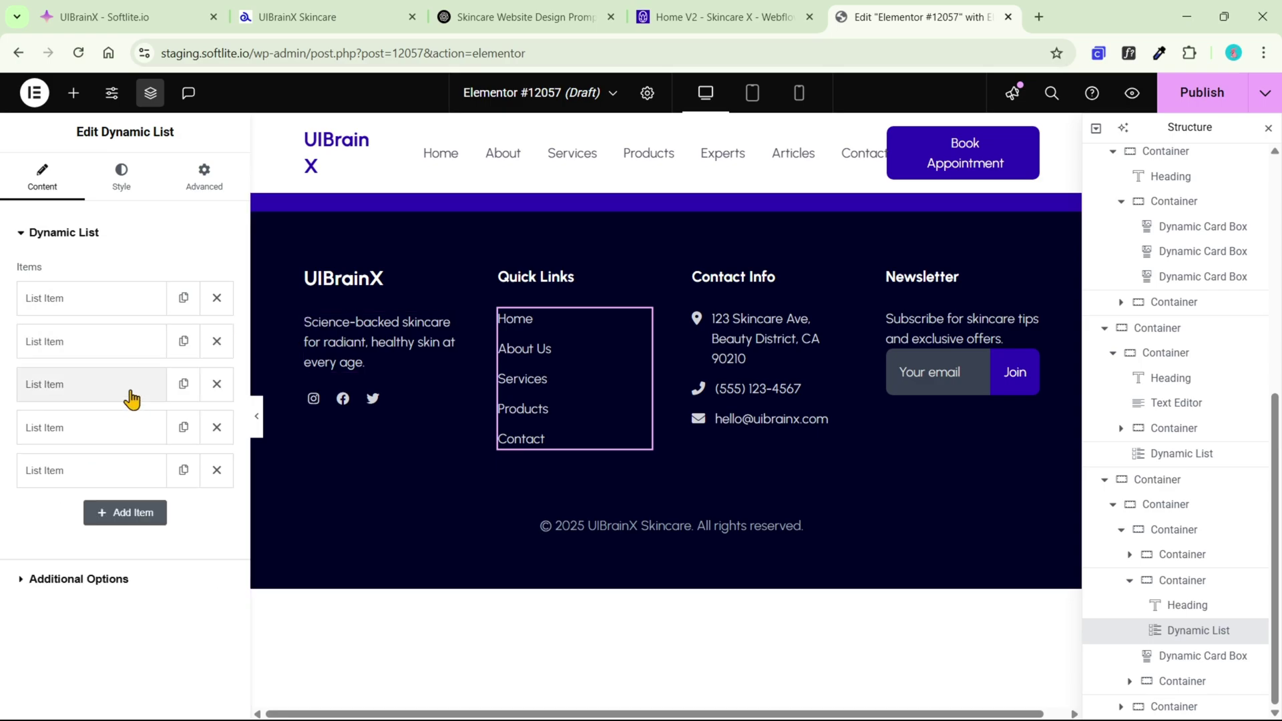
Duplicate the Contact item in the footer's Quick Links list three times and check the footer layout.
left_click(184, 471)
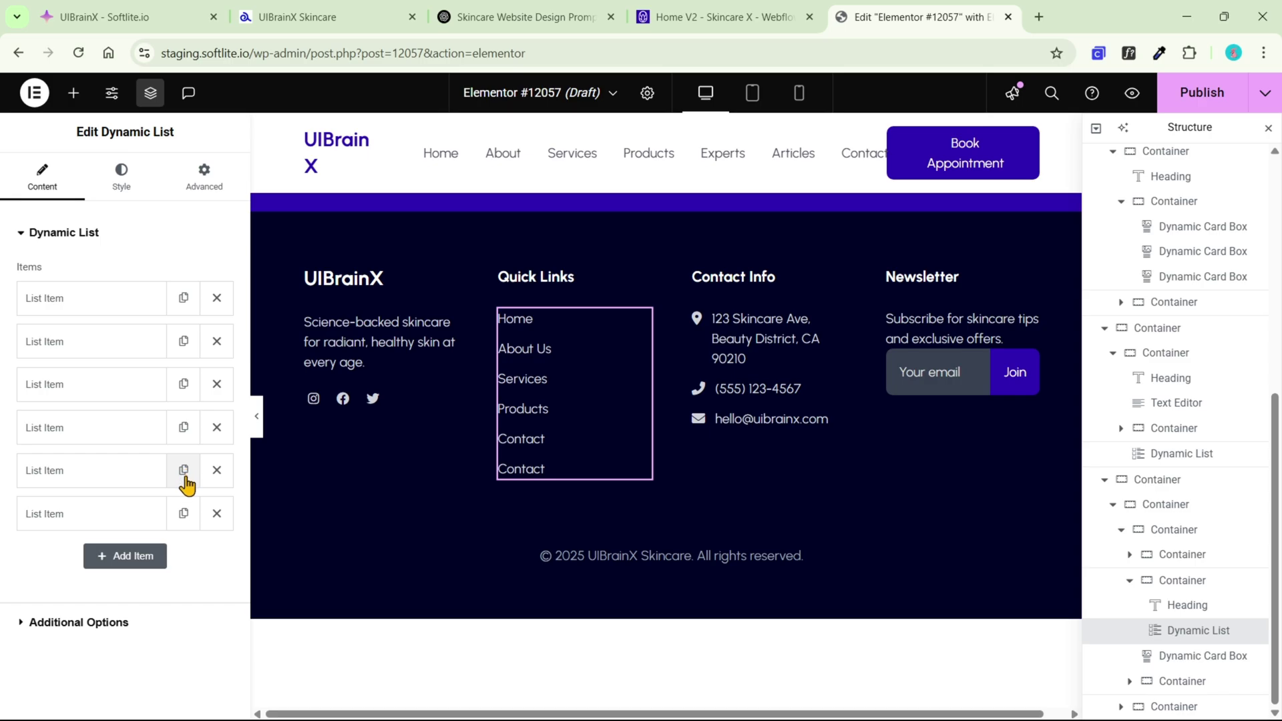
left_click(184, 471)
left_click(184, 470)
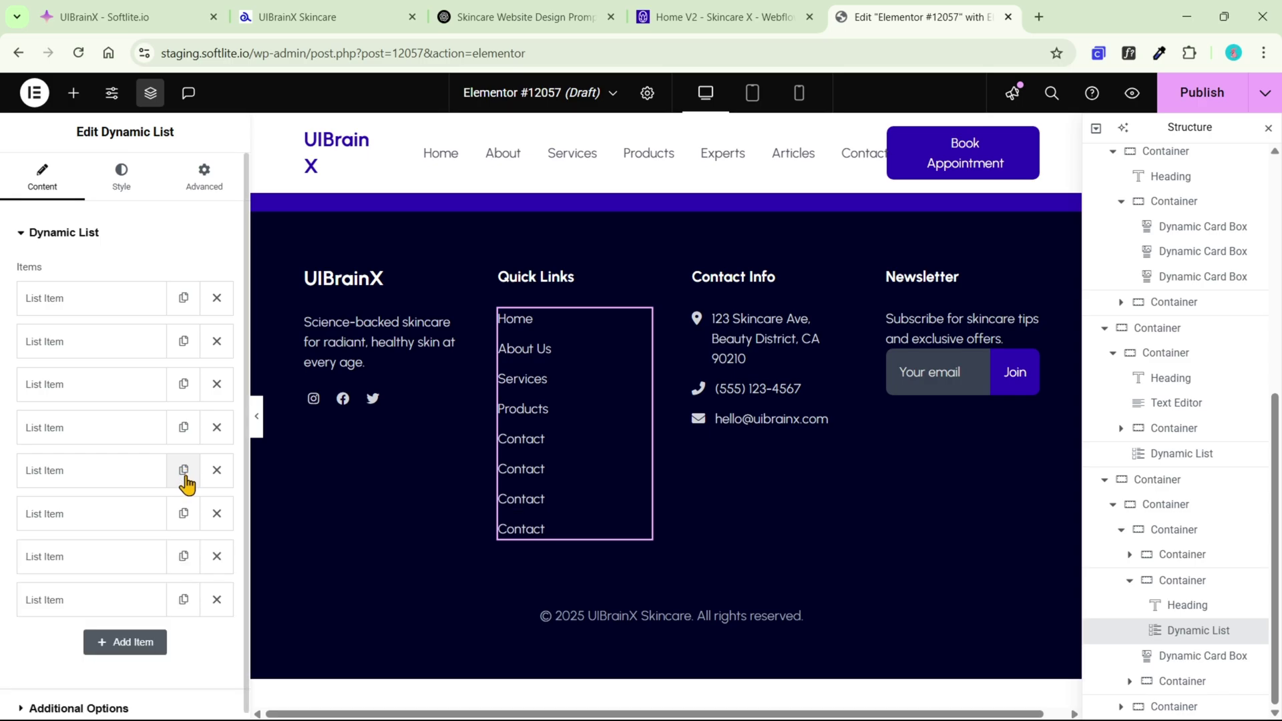
scroll(600, 417, "down", 5)
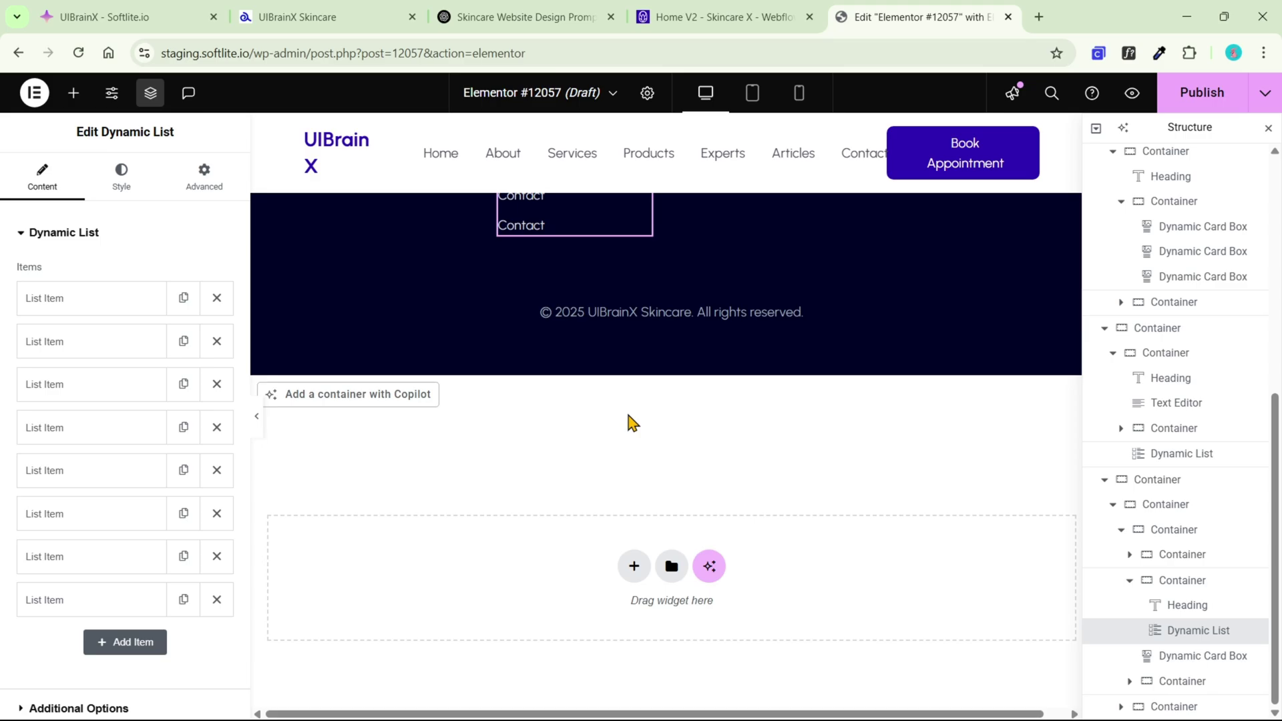
scroll(650, 413, "up", 5)
scroll(656, 419, "up", 2)
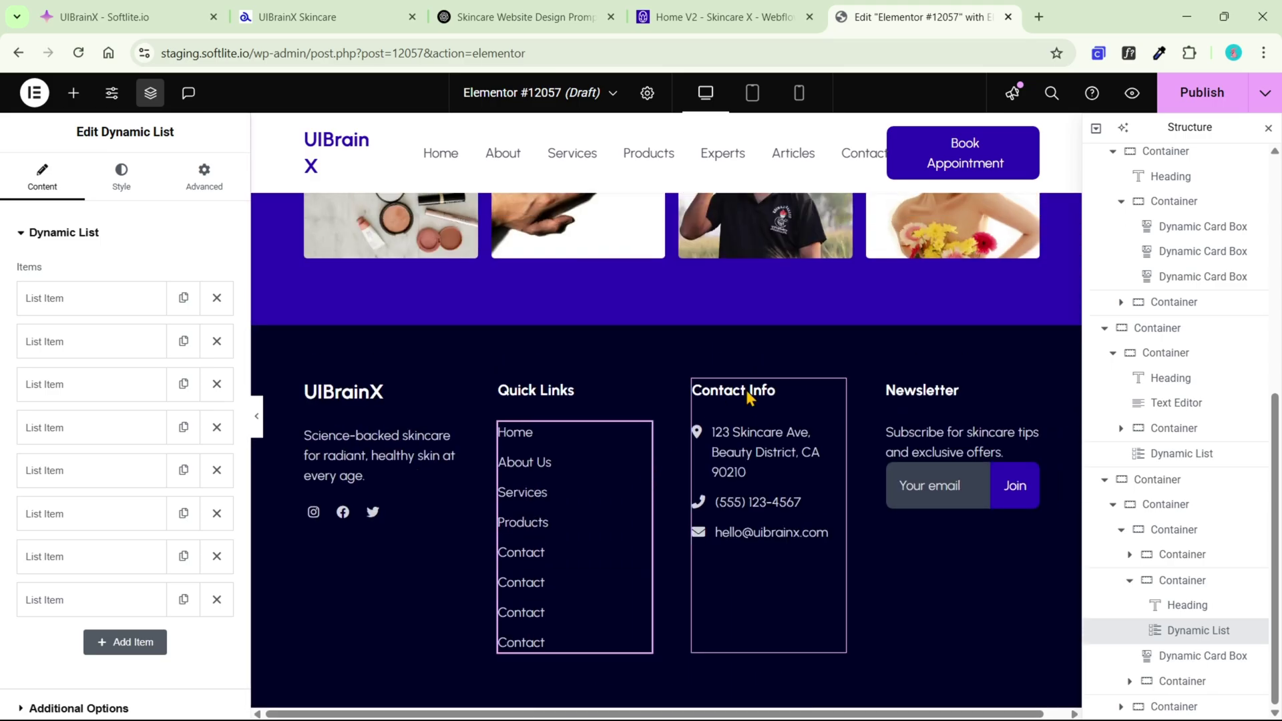
Preview the page in the Tablet Portrait view and review its sections from the footer up to Rooted in Radiance.
left_click(752, 93)
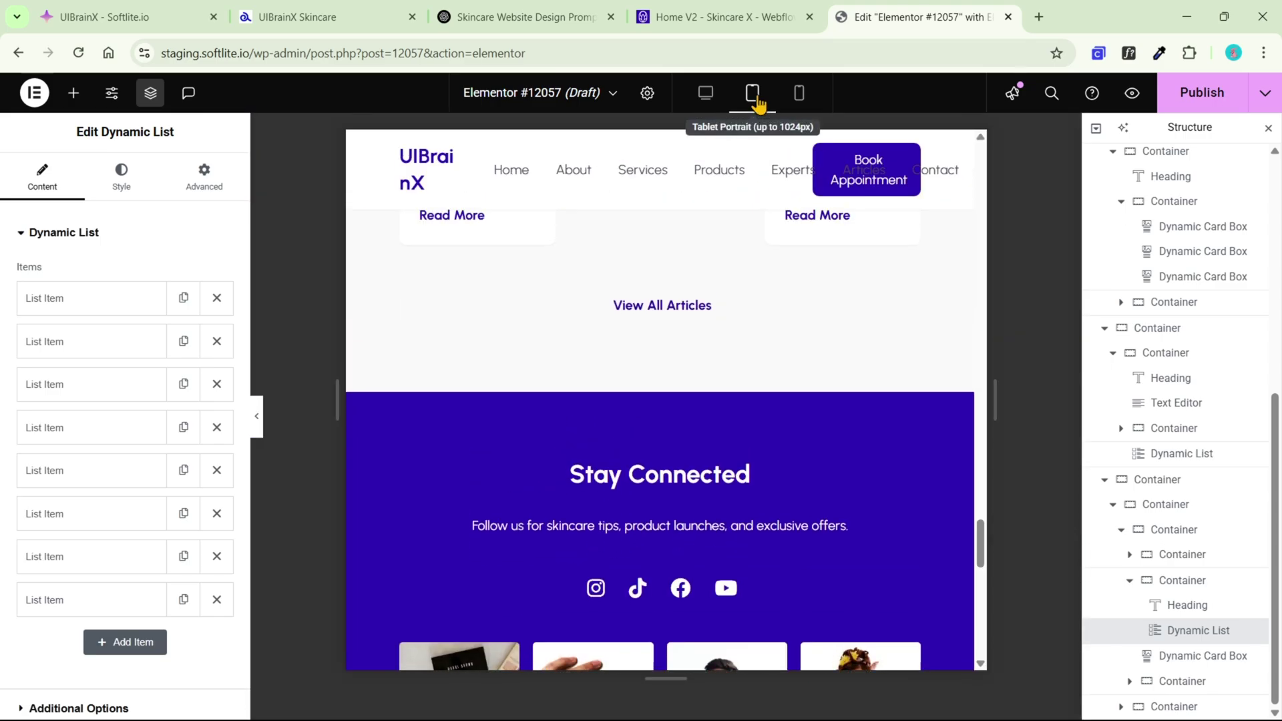
scroll(780, 220, "up", 8)
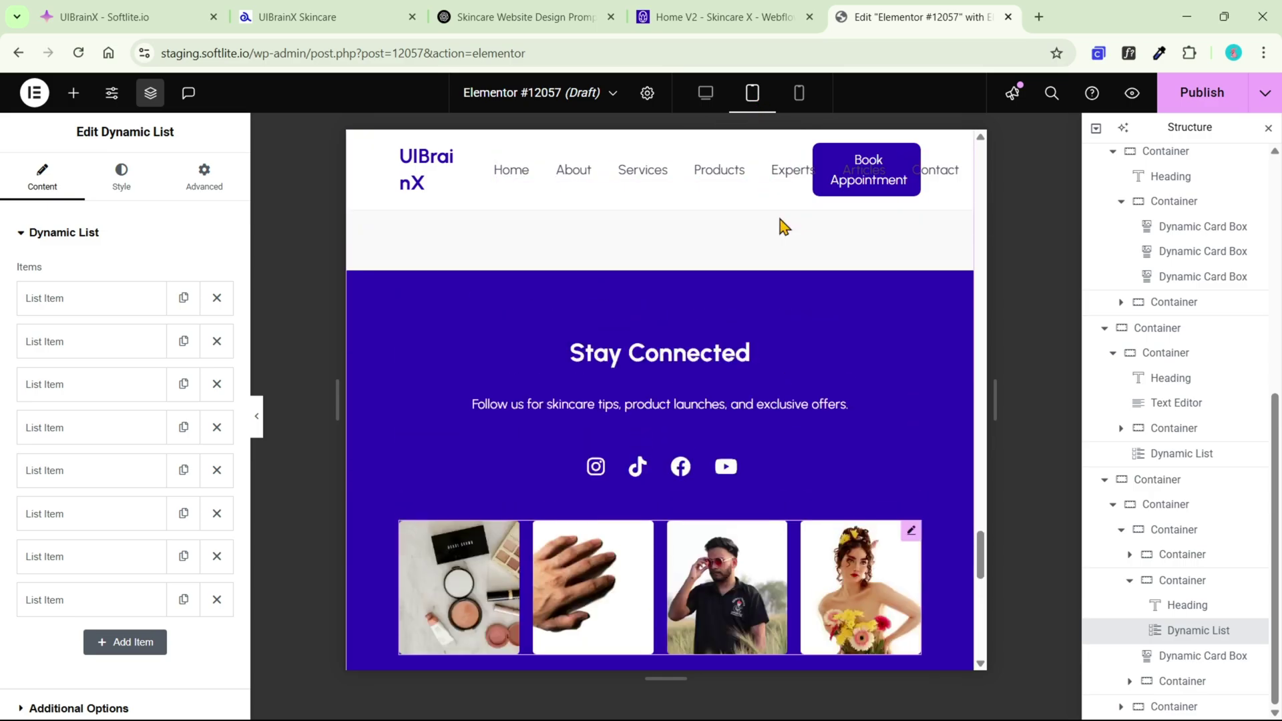
scroll(781, 226, "up", 10)
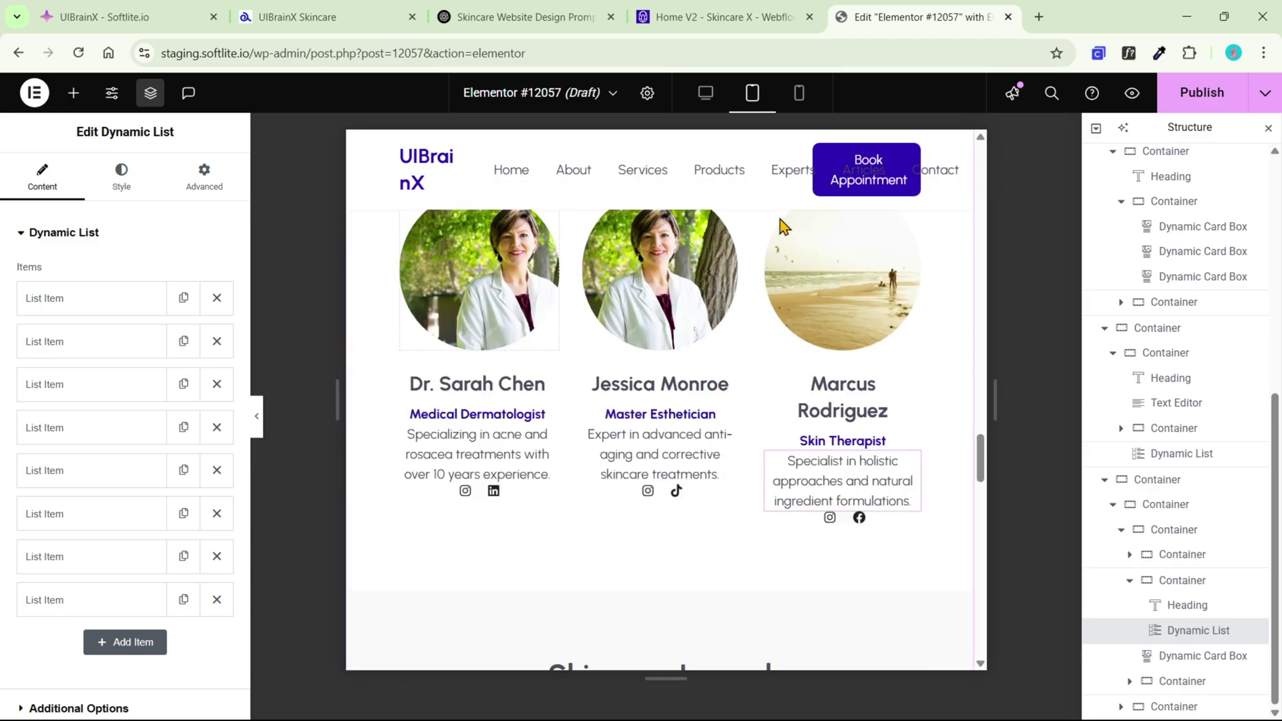
scroll(782, 224, "up", 10)
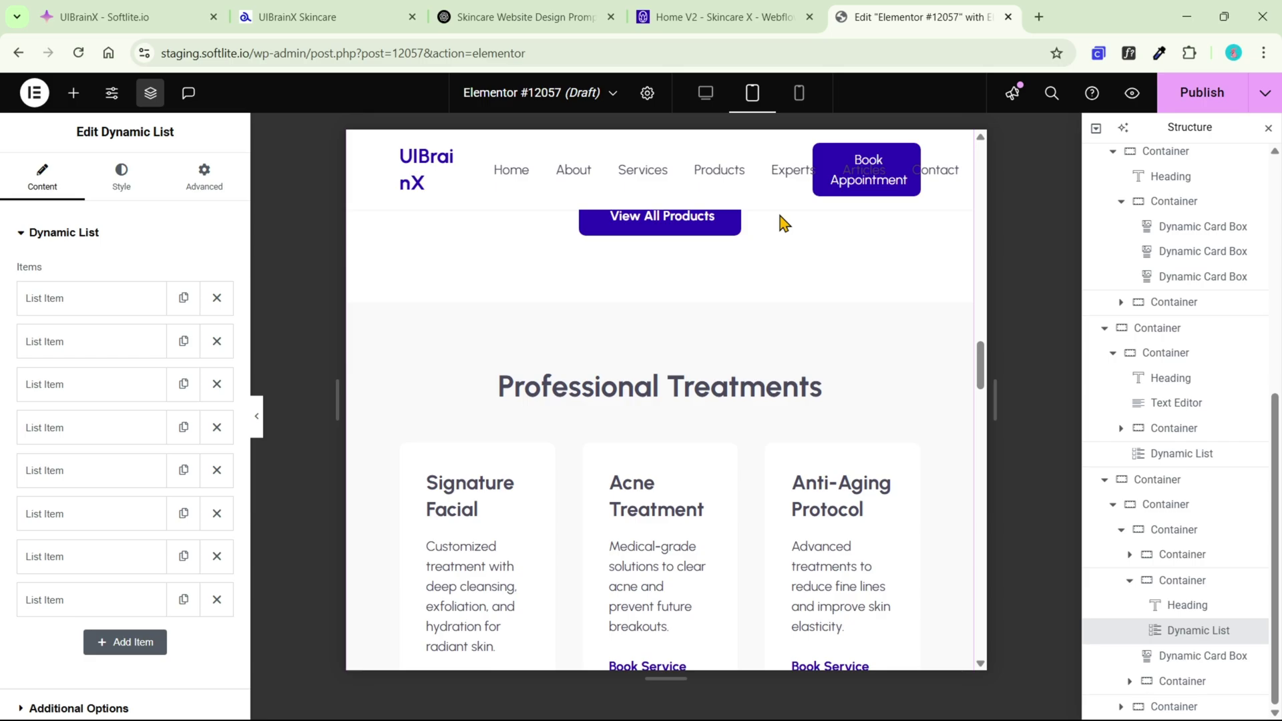
scroll(779, 215, "up", 3)
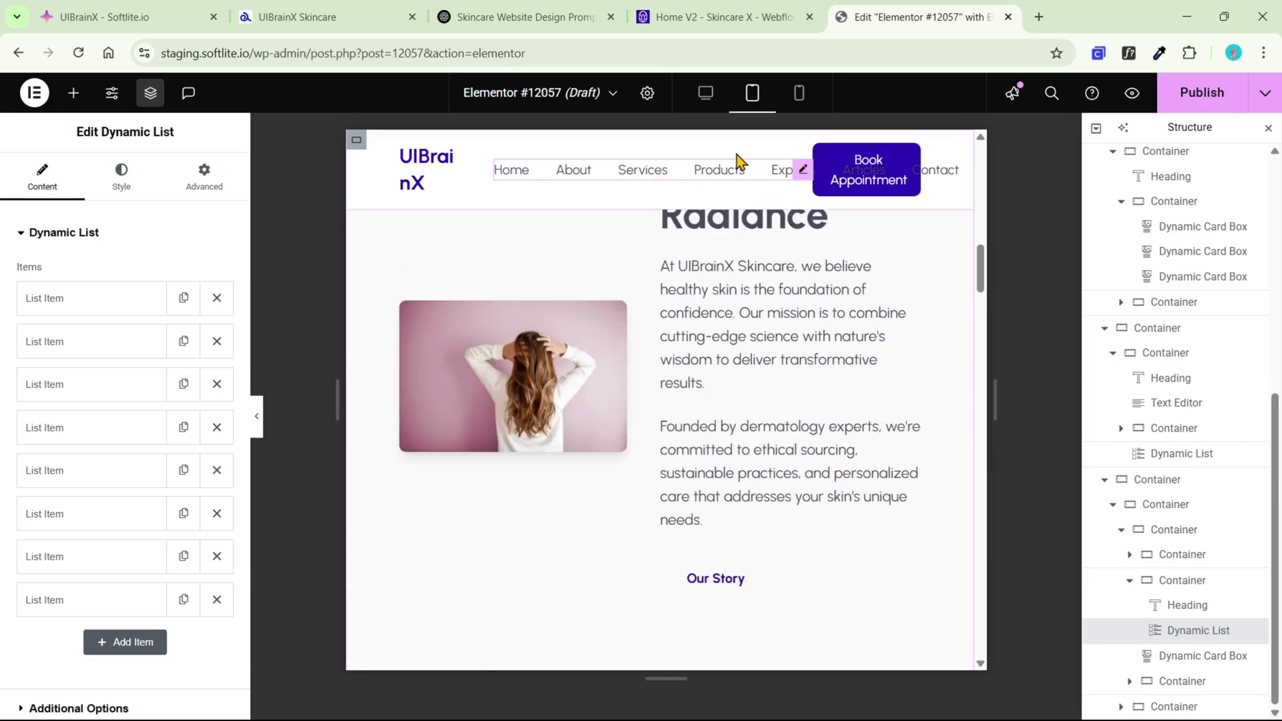
Preview the page in the Mobile Portrait view and review its stacked sections from the footer upwards.
left_click(799, 95)
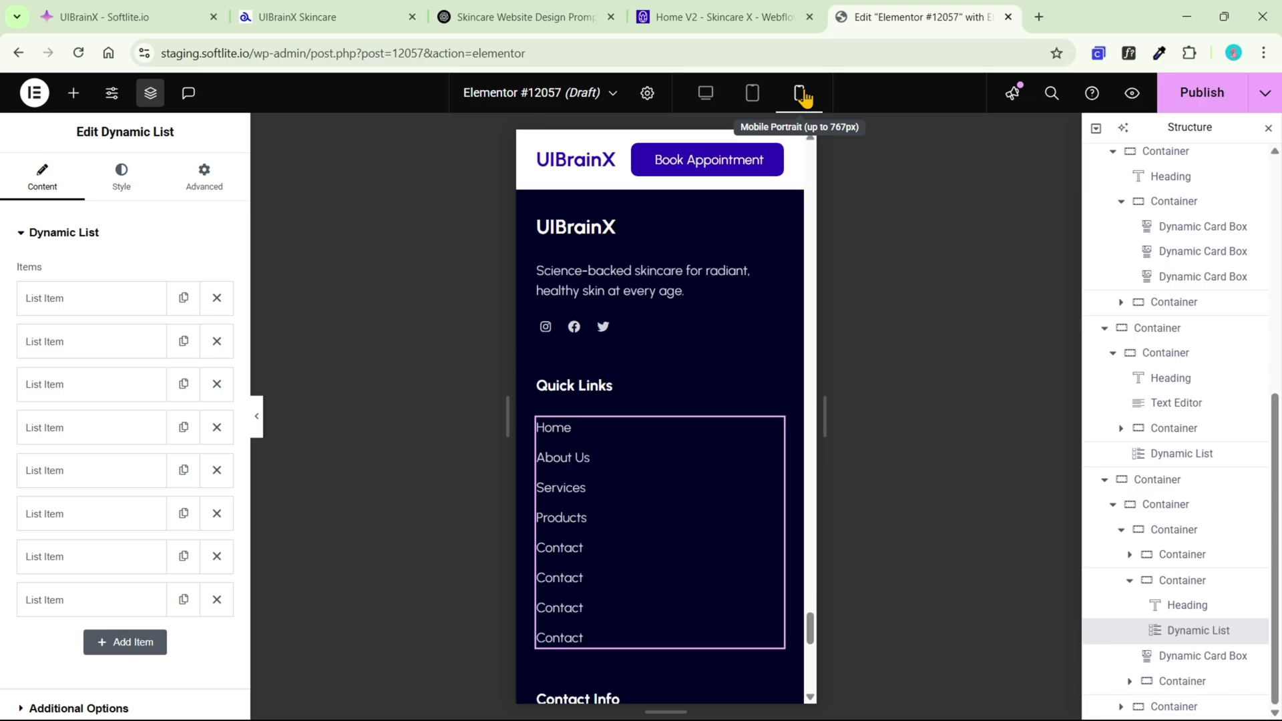
scroll(791, 258, "up", 5)
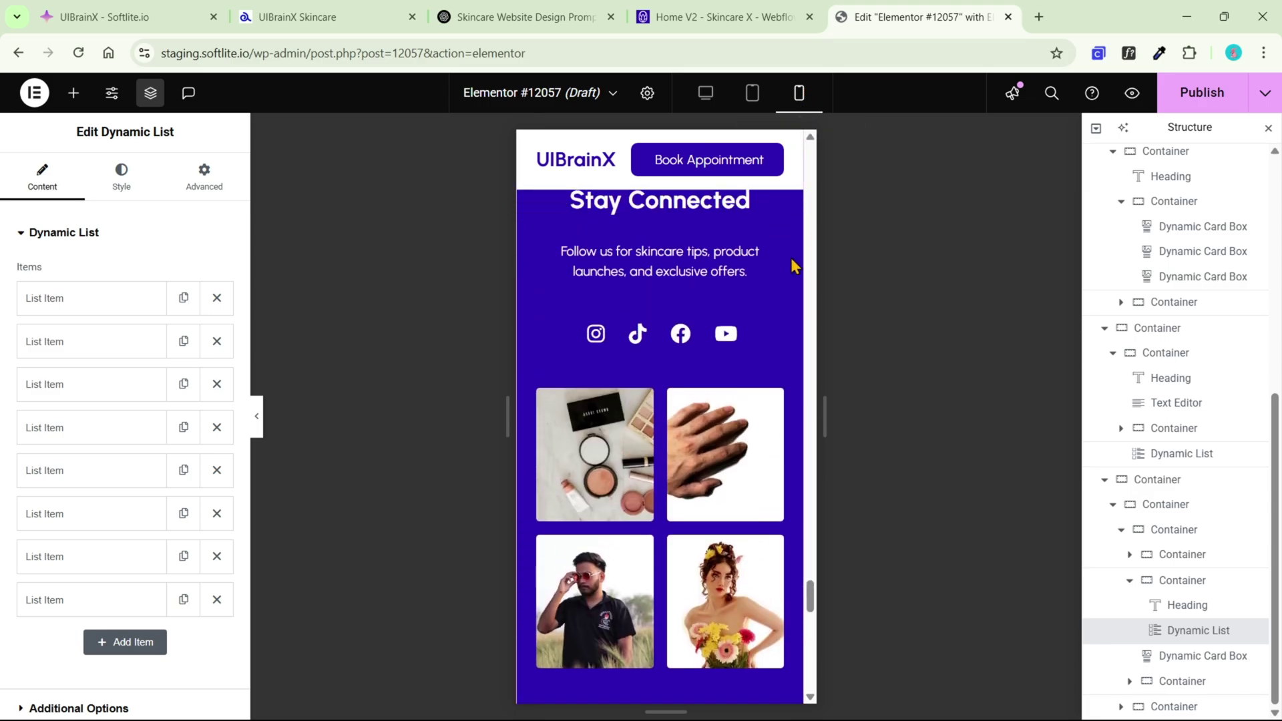
scroll(791, 260, "up", 10)
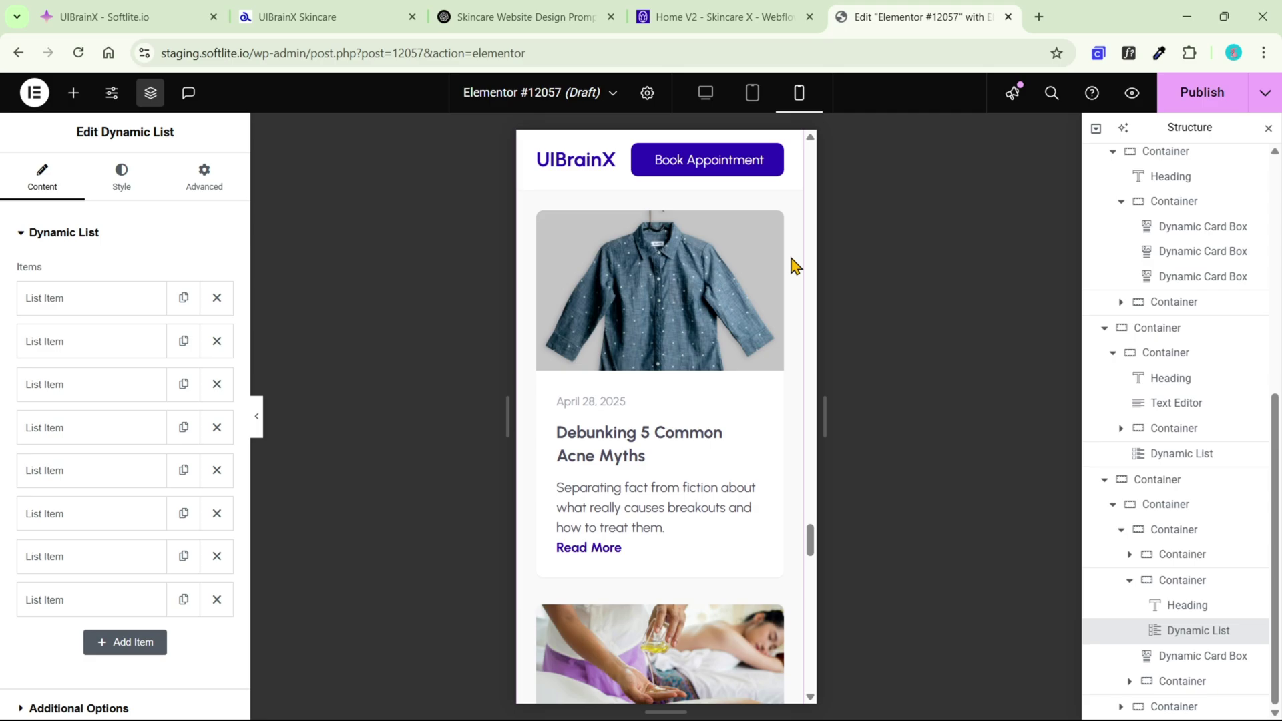
scroll(793, 265, "up", 10)
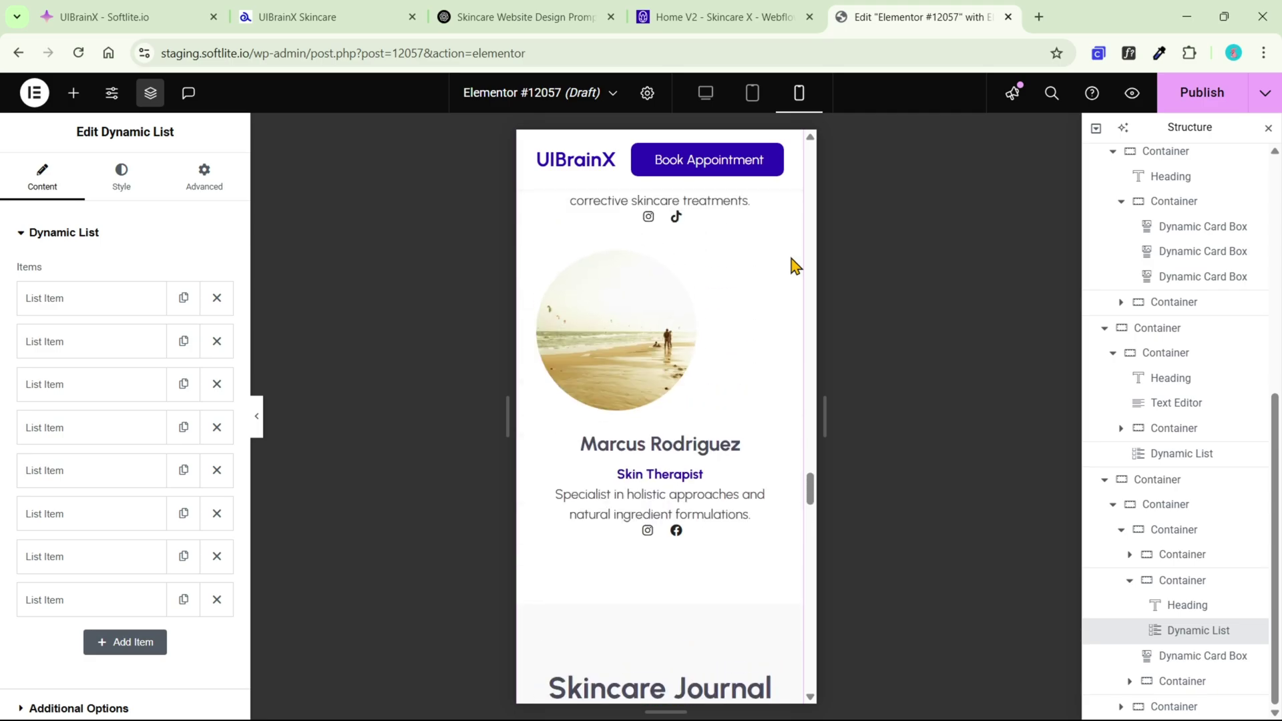
scroll(793, 265, "up", 8)
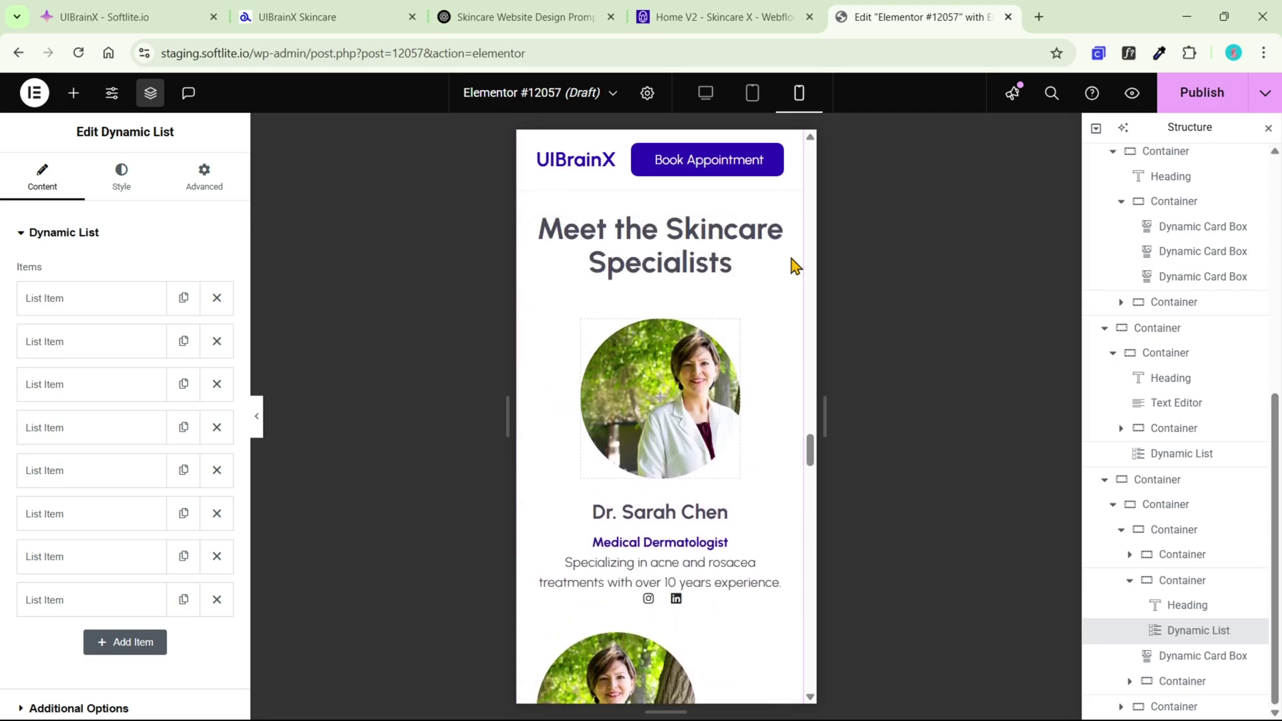
scroll(793, 265, "up", 10)
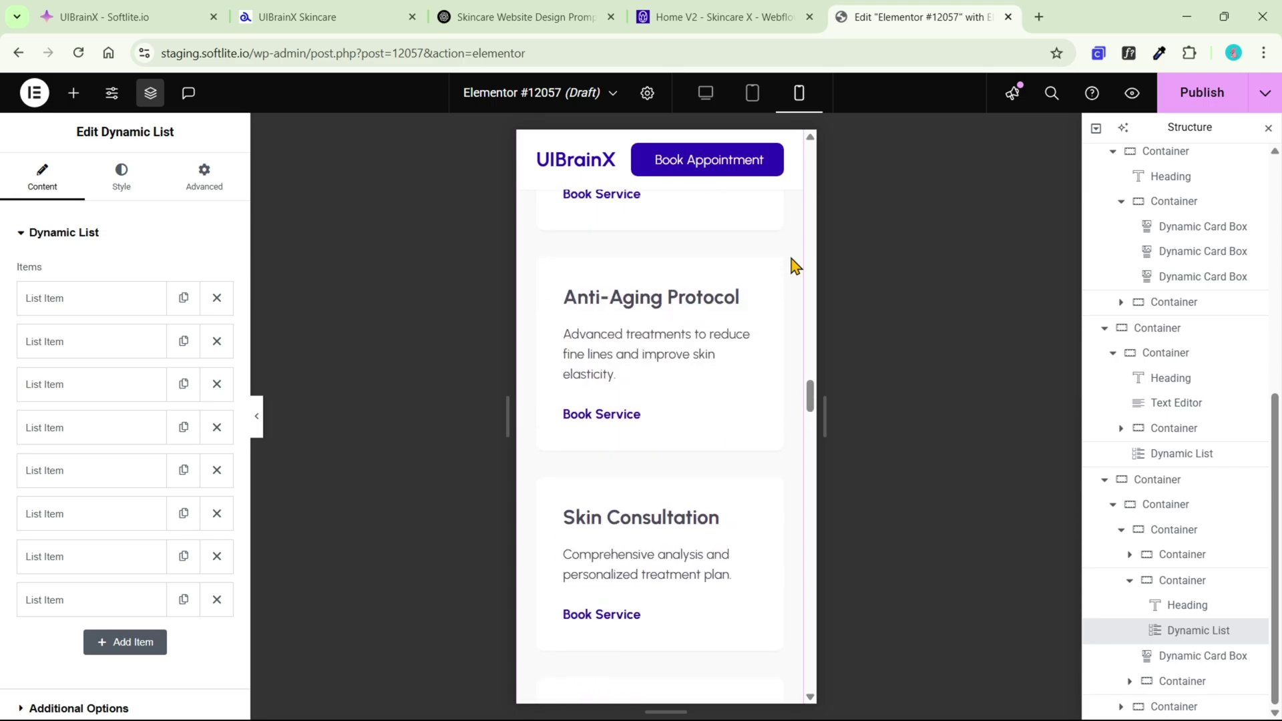
scroll(793, 265, "up", 10)
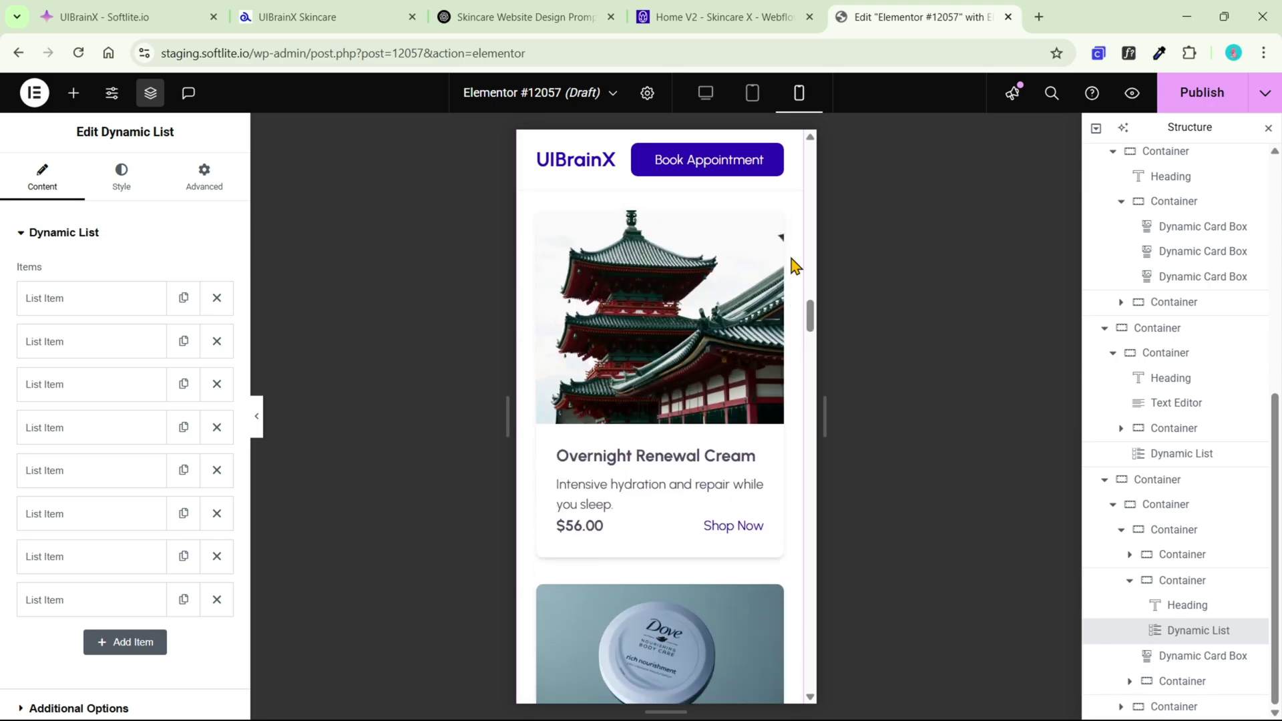
scroll(790, 258, "up", 10)
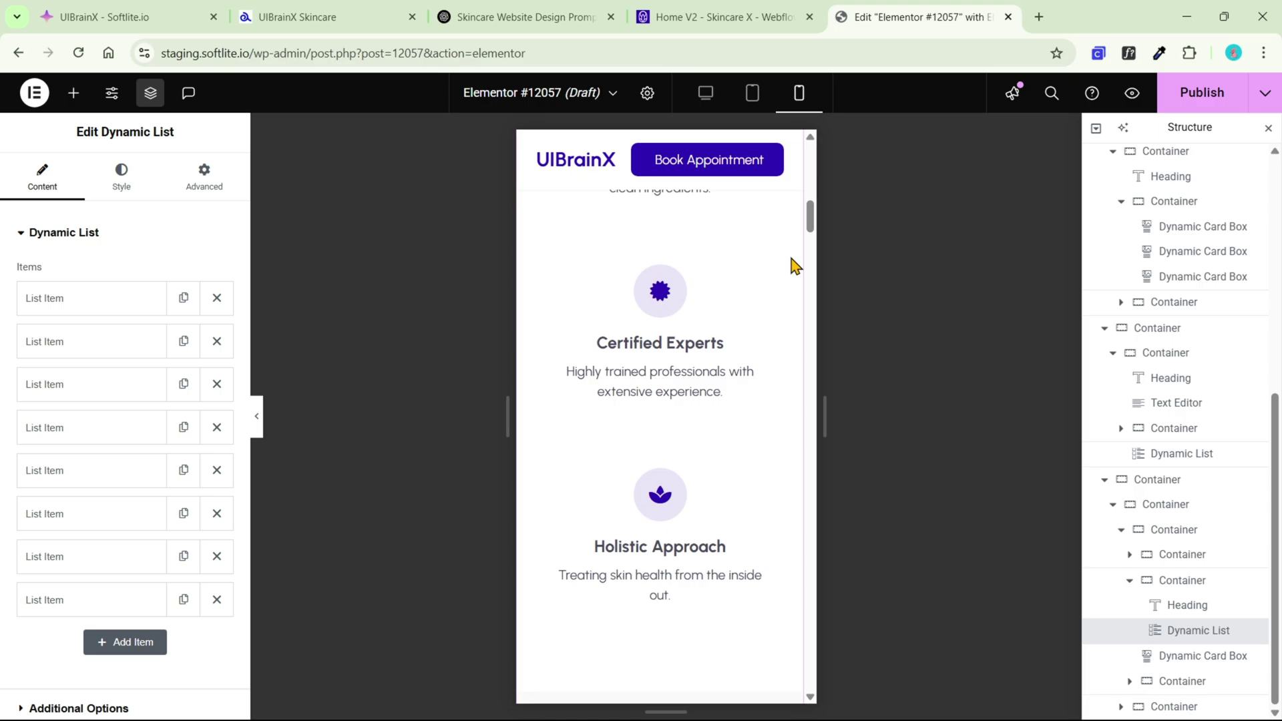
scroll(791, 258, "up", 5)
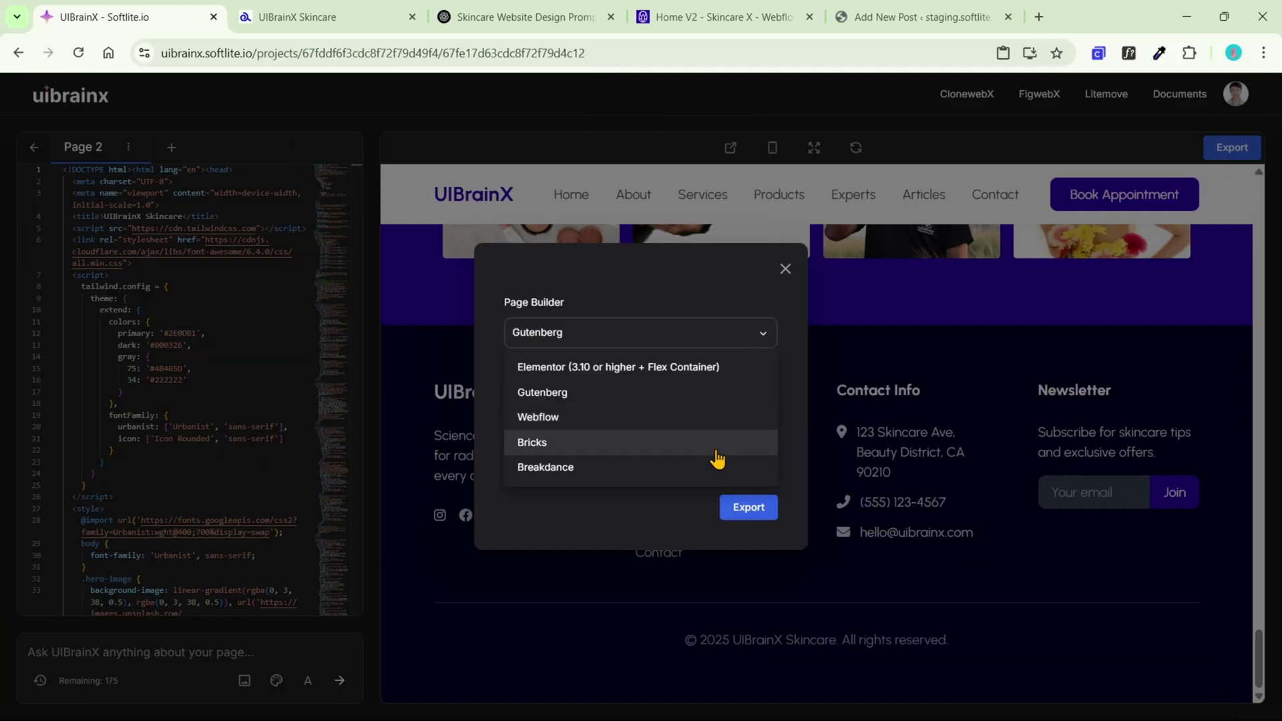
Export the UIBrainX page for Bricks and paste it into the empty page in the Bricks builder.
left_click(715, 444)
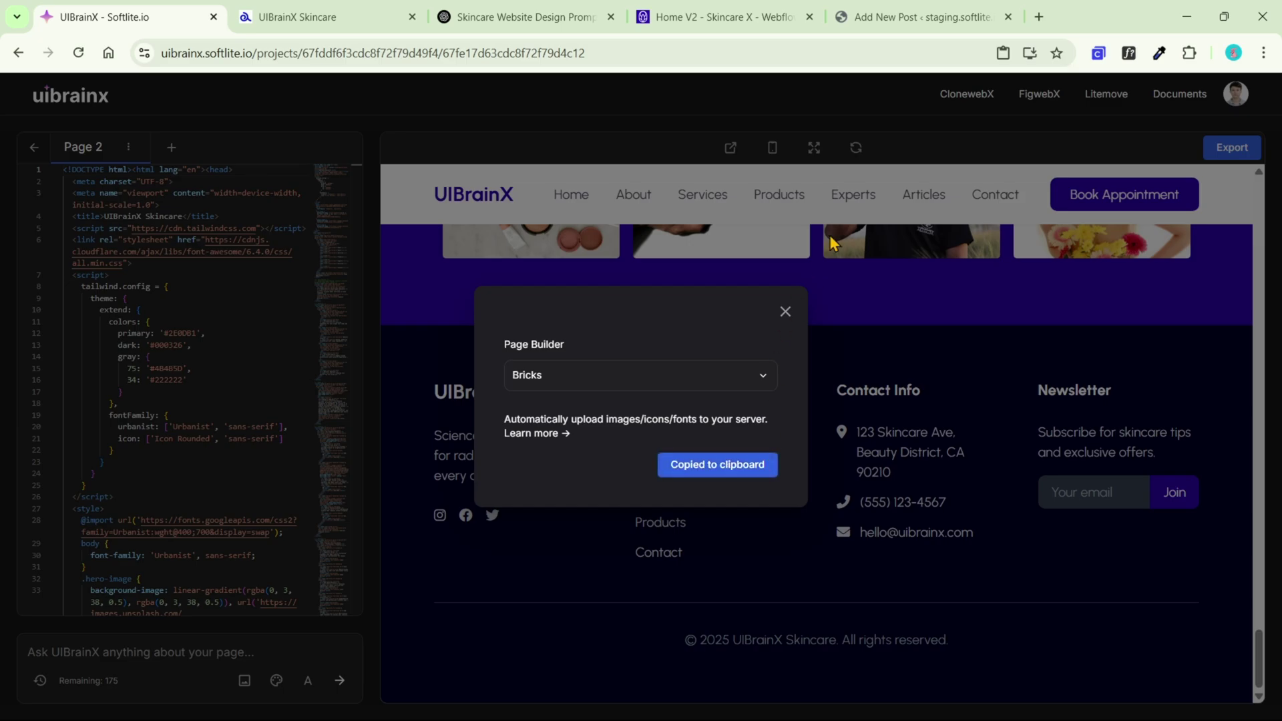
key("ctrl+5")
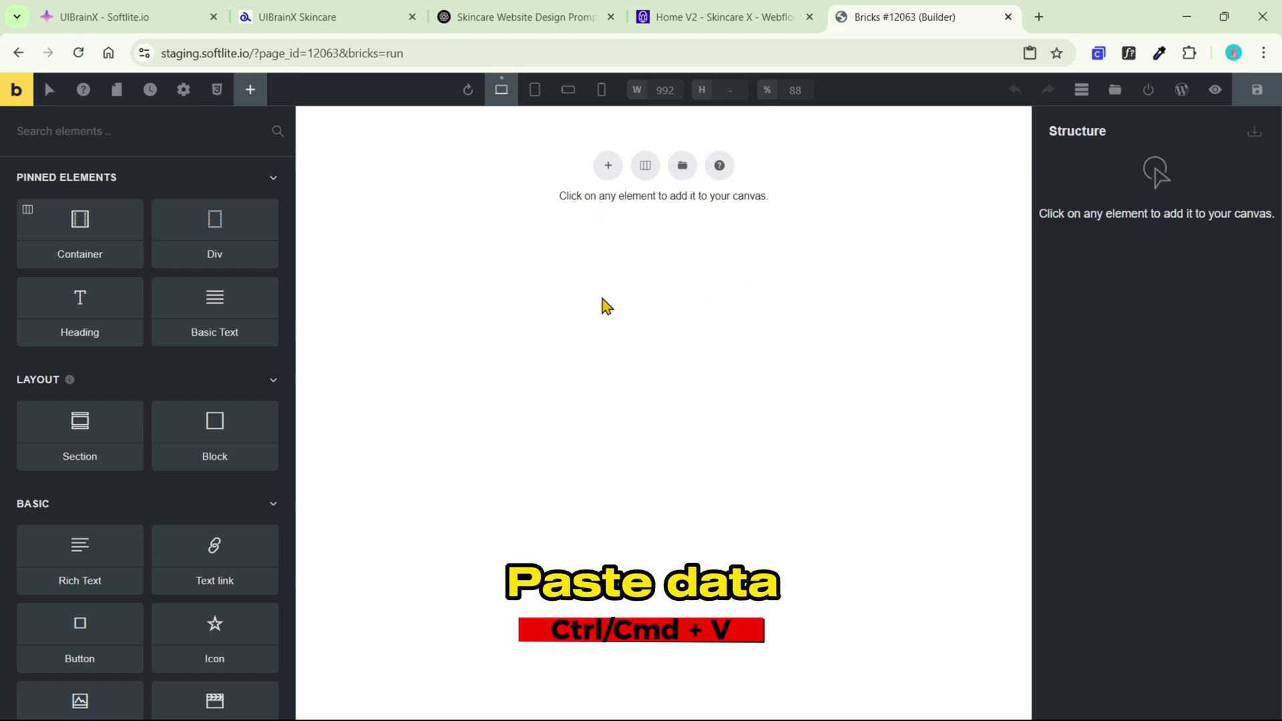
key("ctrl+v")
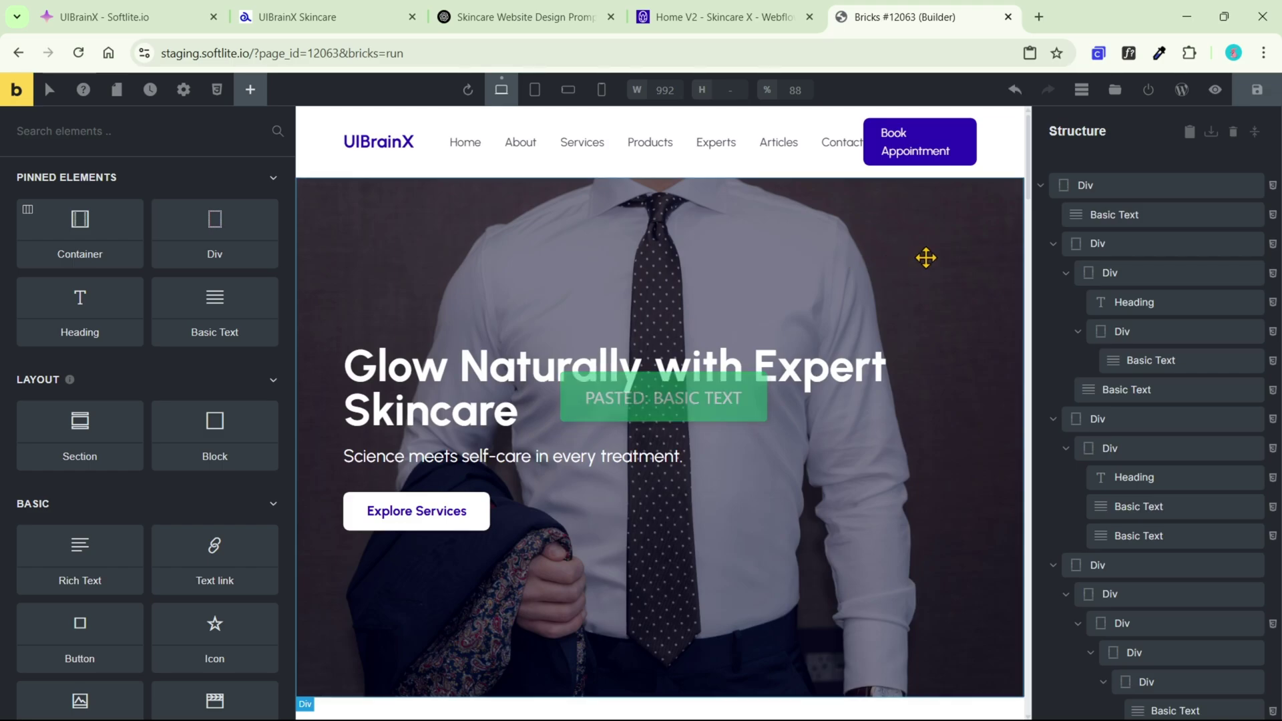
Inspect the settings of the hero heading, the Certified Experts block and the Rooted in Radiance heading, and view the Our Signature Products section.
left_click(917, 277)
left_click(773, 358)
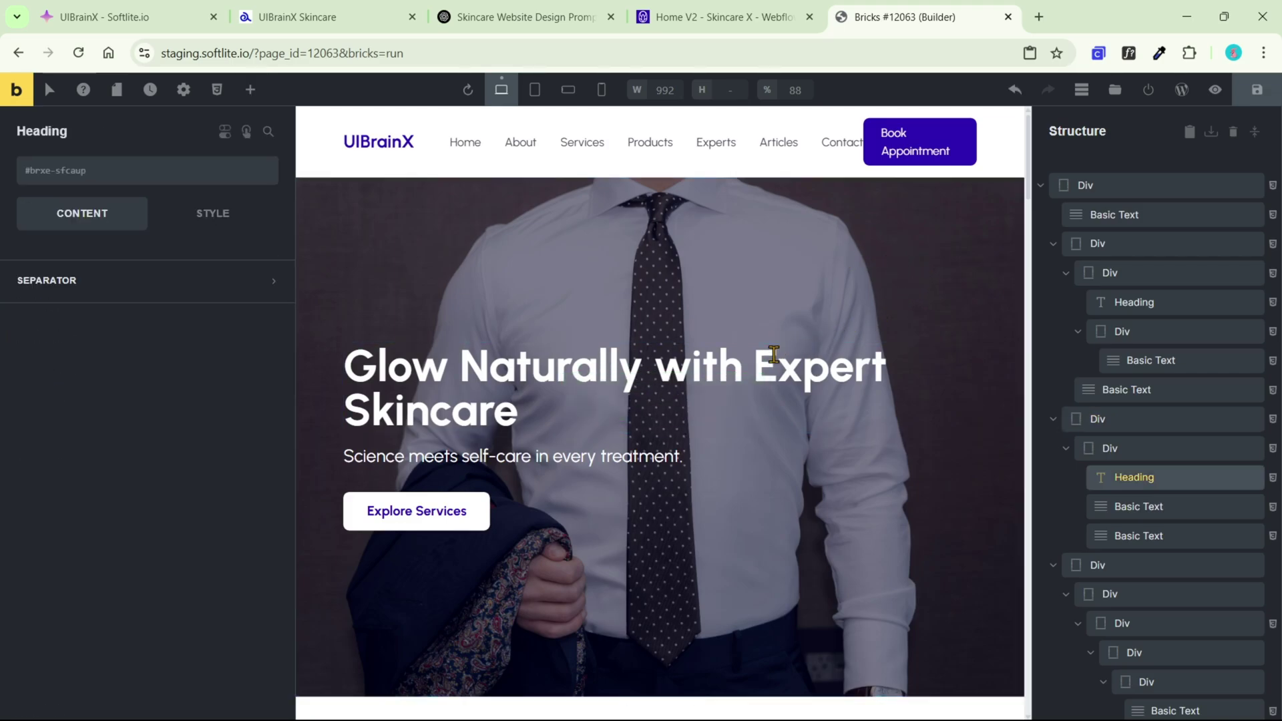
scroll(773, 355, "down", 5)
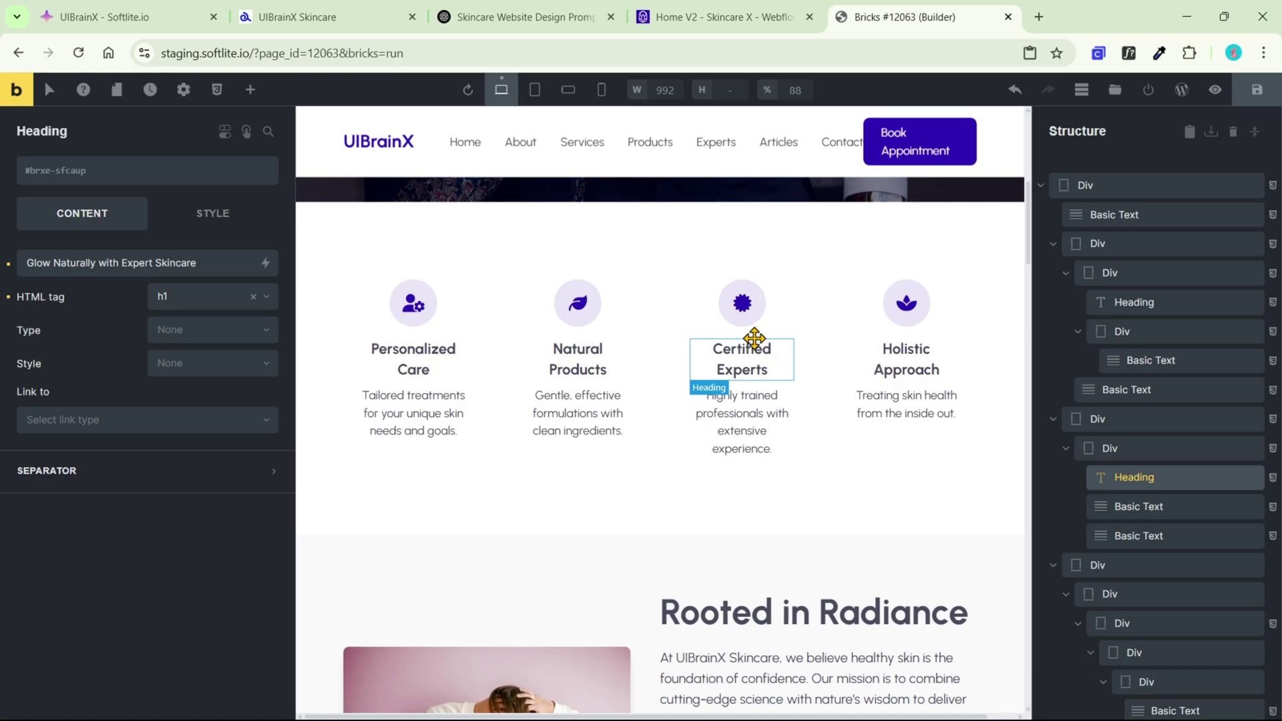
left_click(795, 301)
scroll(773, 317, "down", 4)
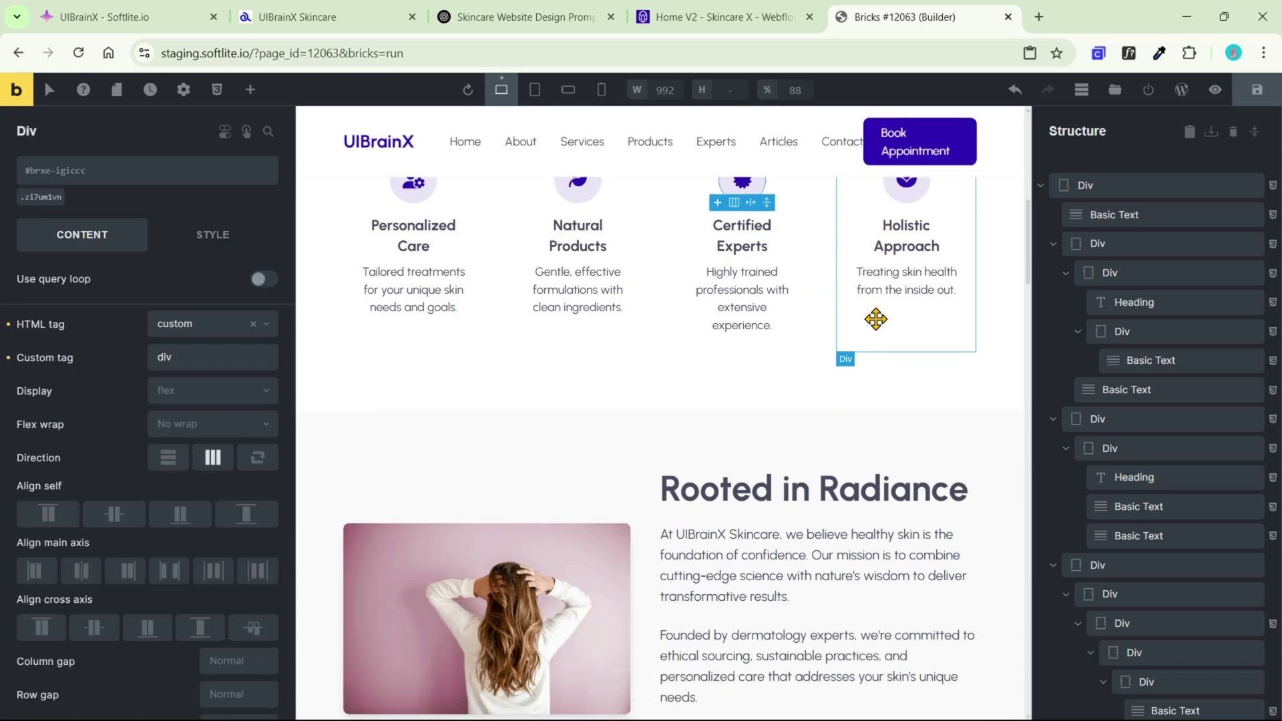
left_click(744, 366)
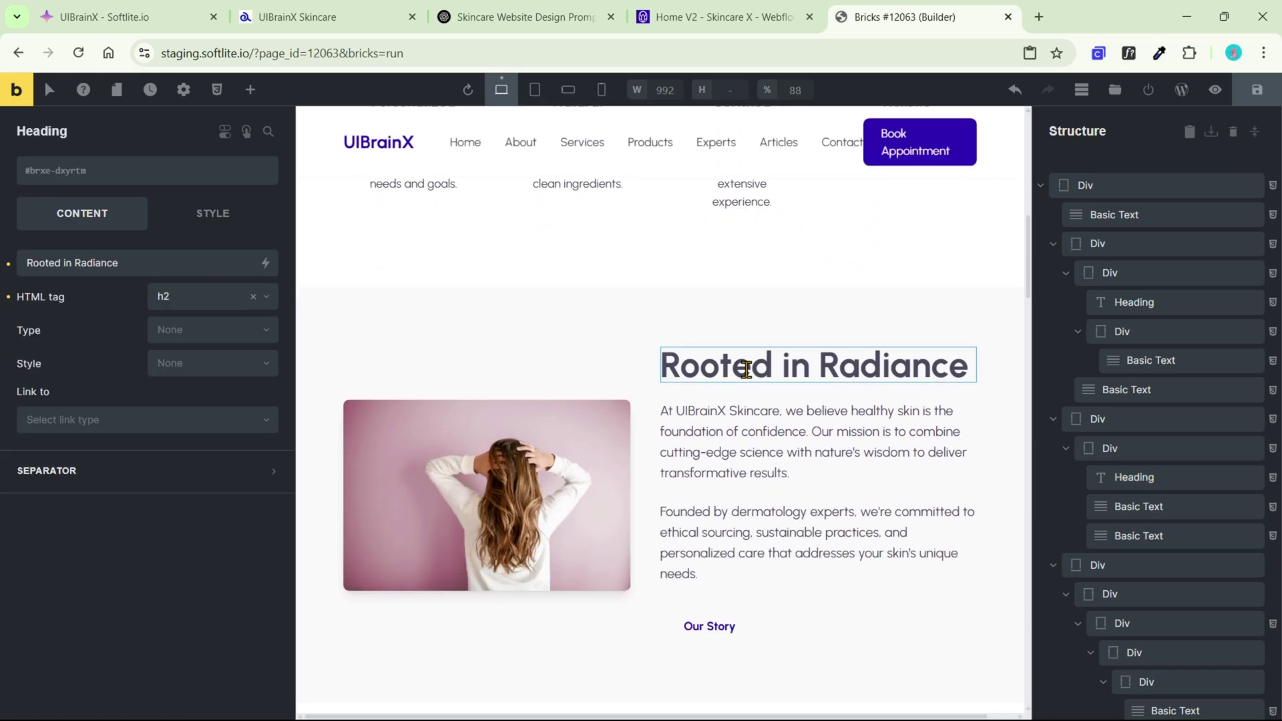
scroll(748, 370, "down", 4)
scroll(746, 372, "down", 6)
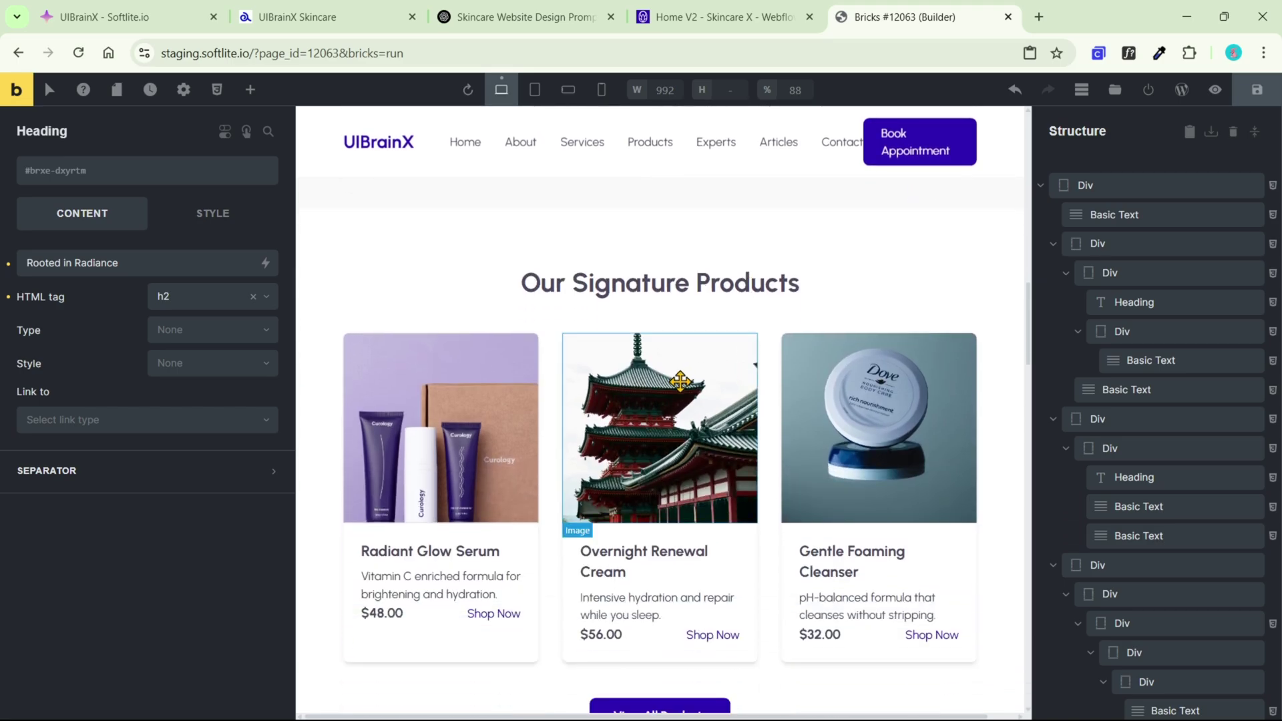
Inspect the settings of the product card images, the Radiant Glow Serum text and the View All Products block, and view the Professional Treatments section.
left_click(680, 381)
scroll(680, 382, "down", 1)
left_click(472, 321)
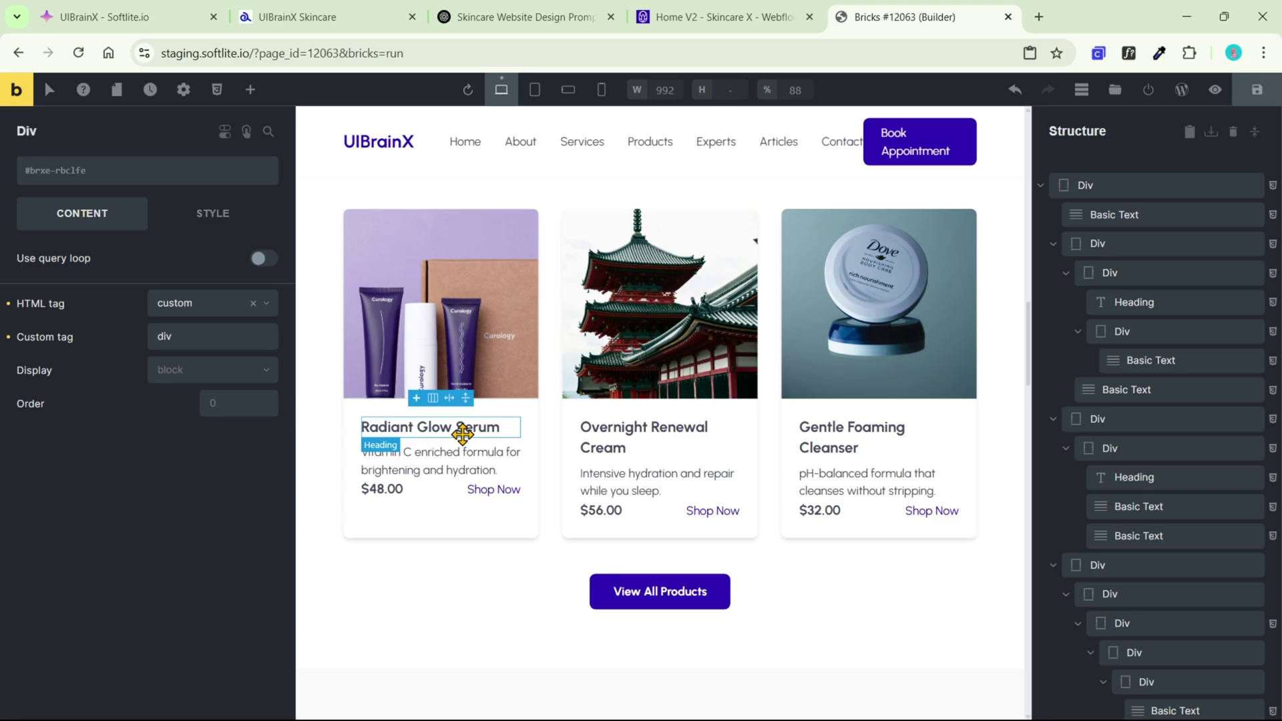
left_click(463, 434)
left_click(461, 454)
scroll(703, 382, "down", 4)
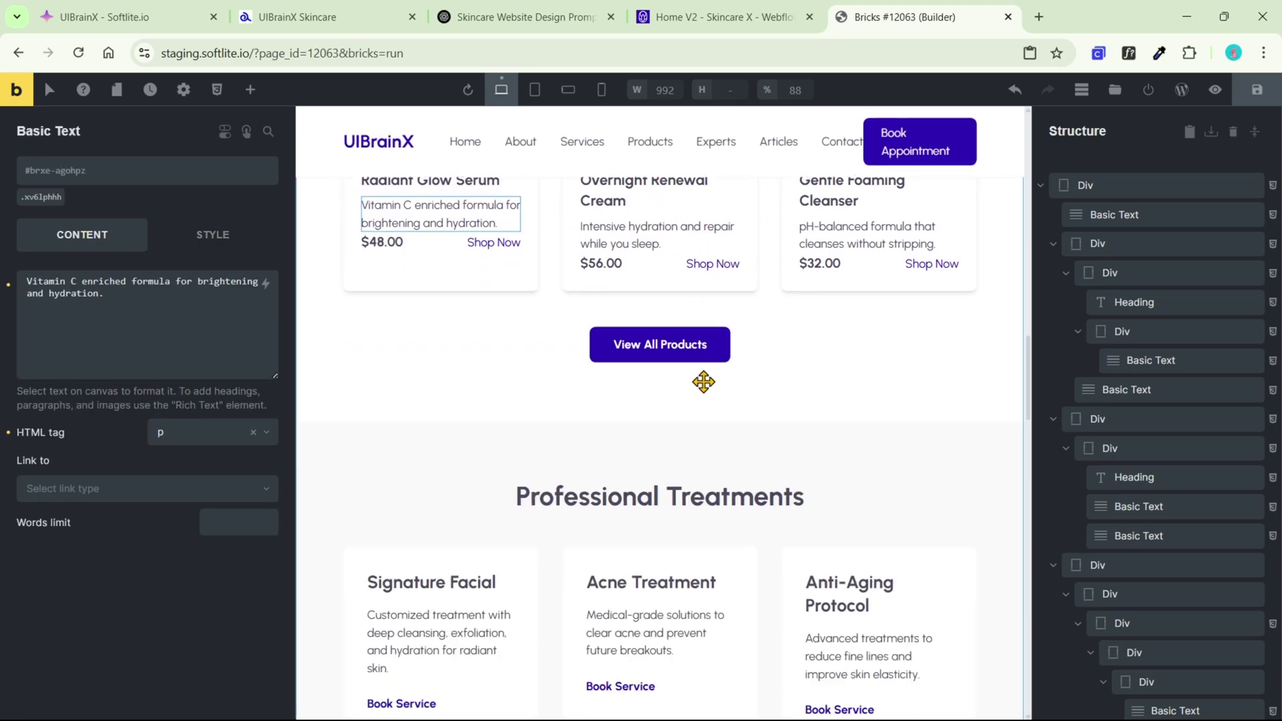
left_click(773, 337)
scroll(782, 369, "down", 9)
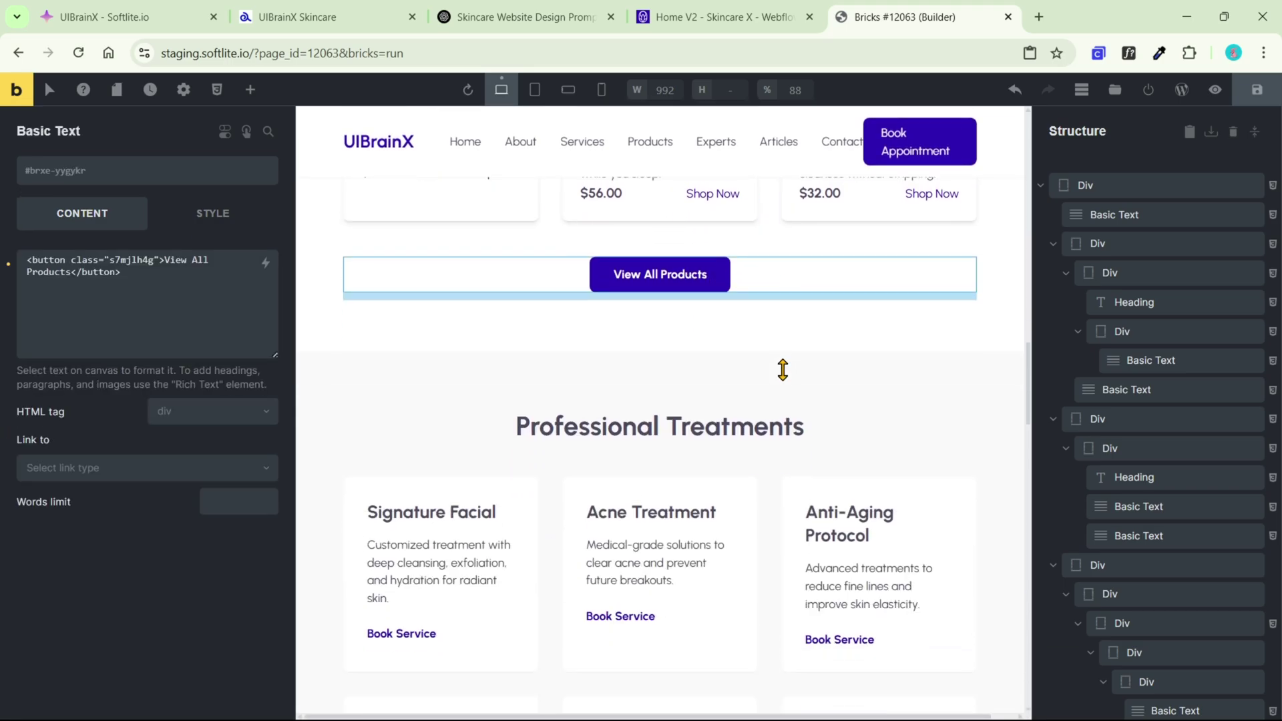
scroll(773, 369, "down", 4)
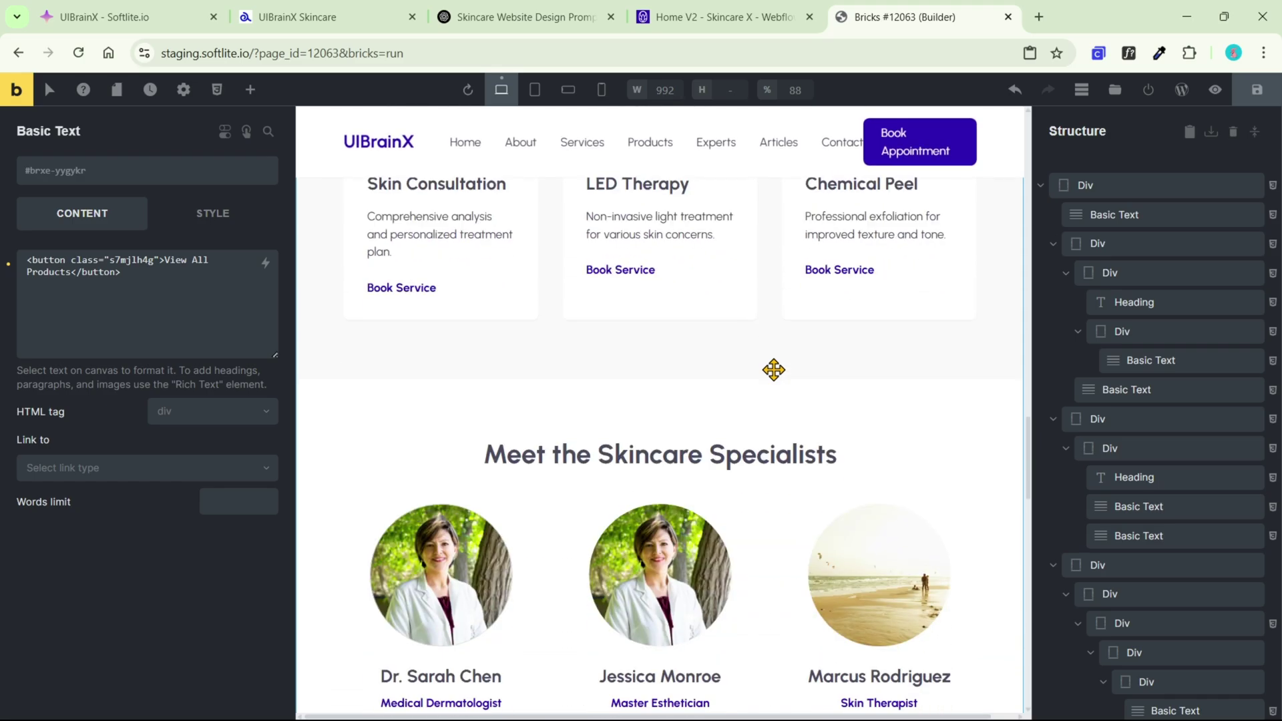
Inspect the three portrait images in the Meet the Skincare Specialists section, and view the remaining sections down to the footer.
left_click(724, 439)
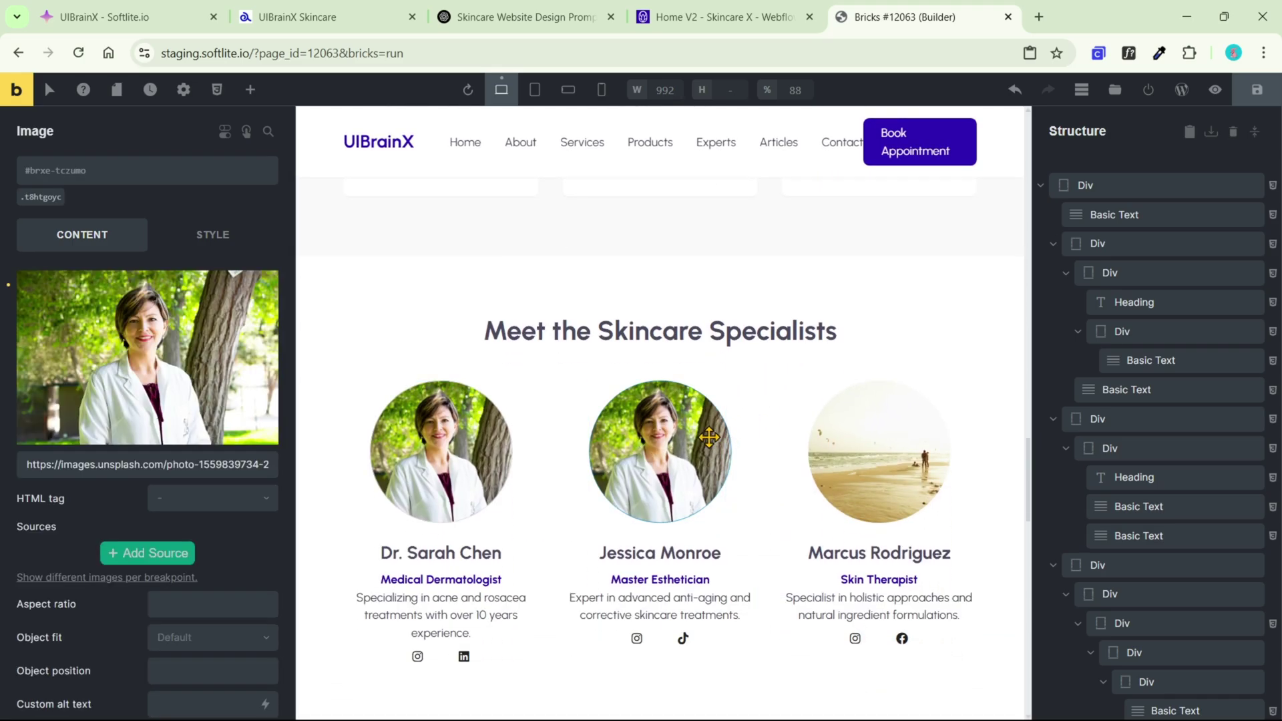
scroll(709, 437, "down", 2)
left_click(469, 349)
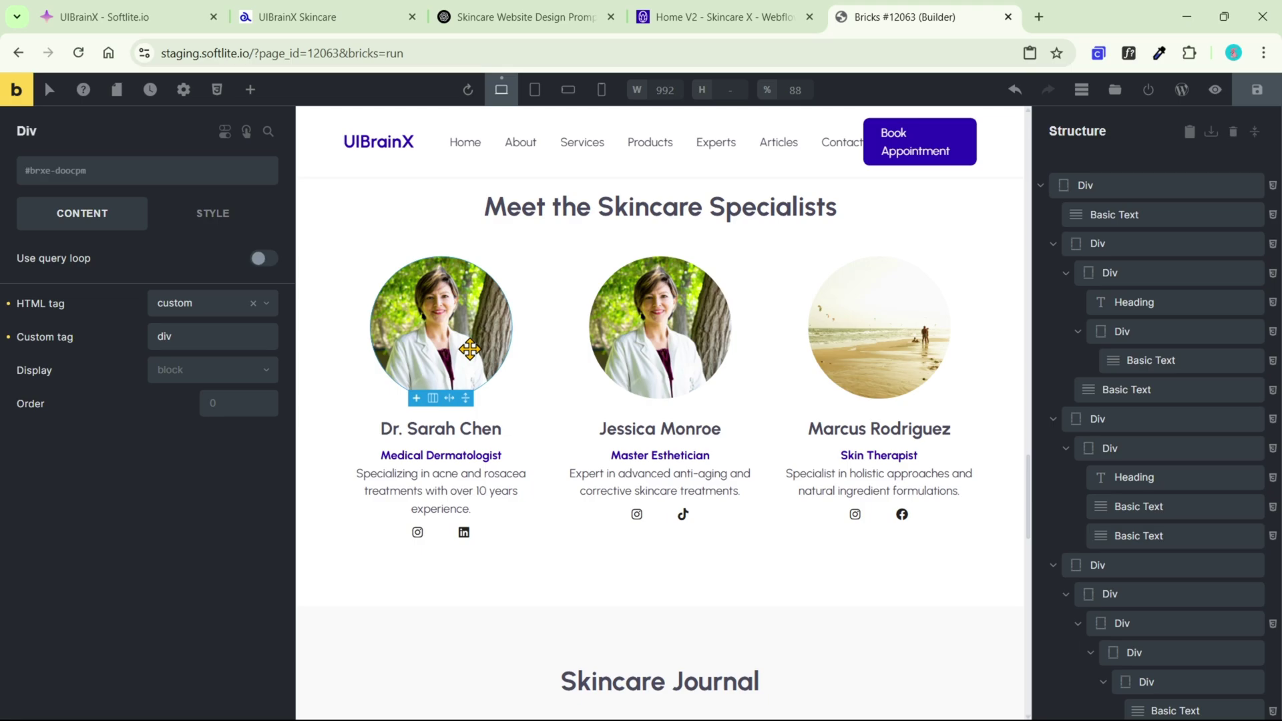
left_click(661, 327)
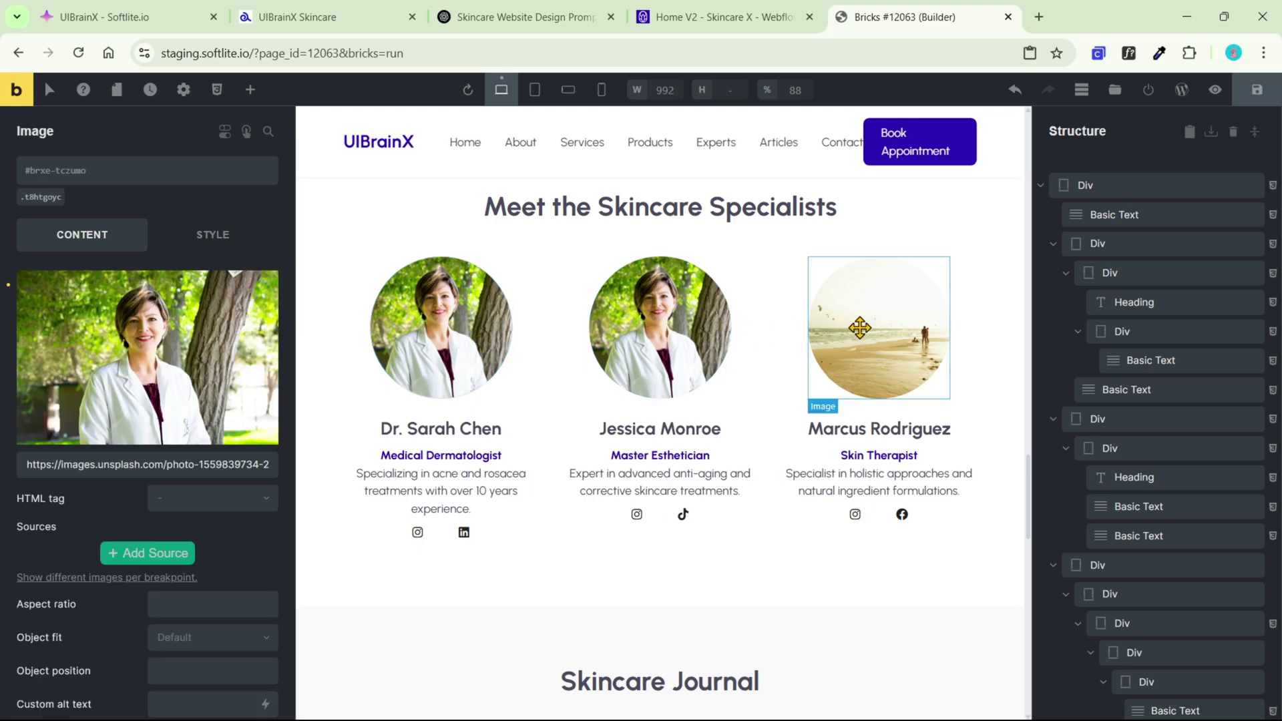
left_click(859, 327)
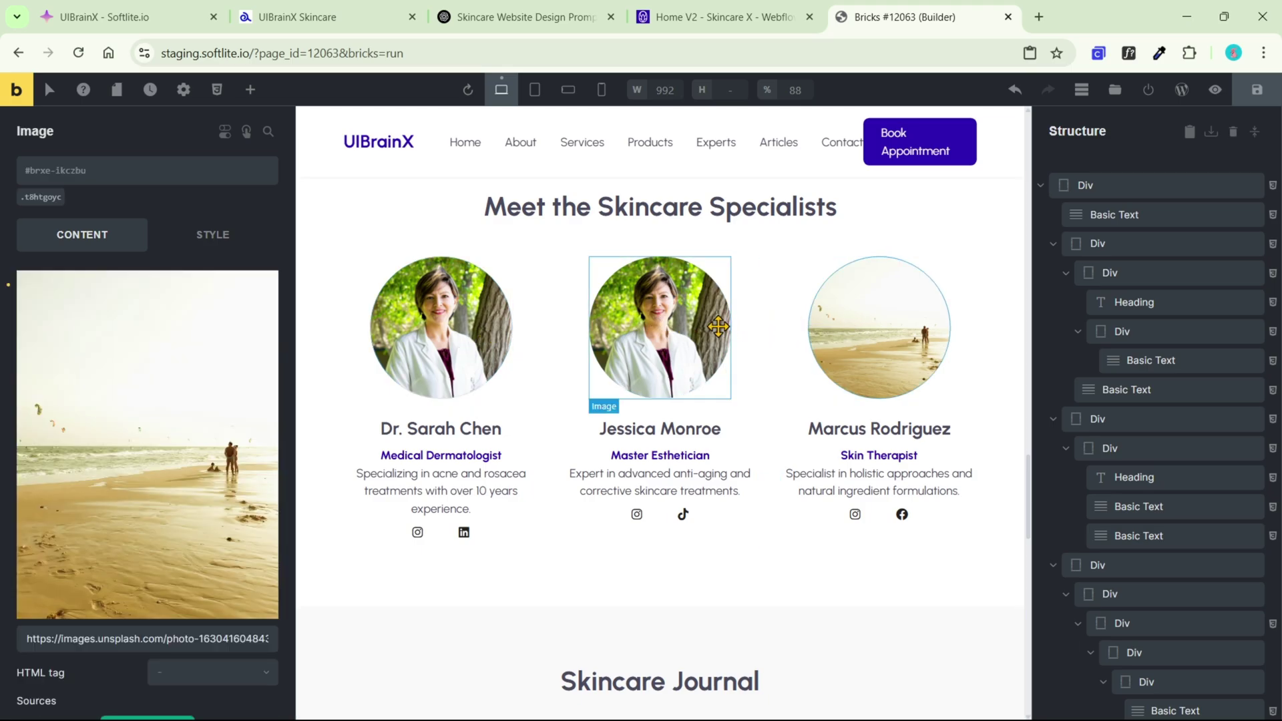
left_click(651, 324)
left_click(475, 332)
left_click(476, 332)
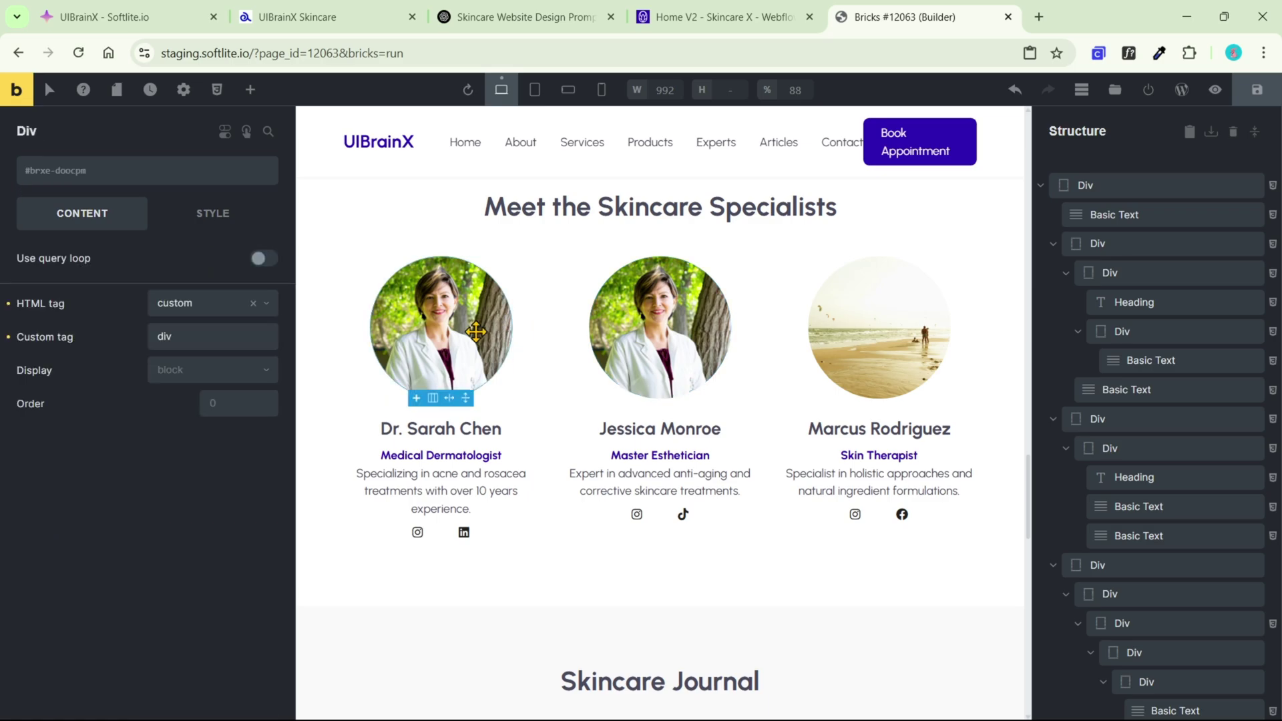
scroll(476, 332, "down", 7)
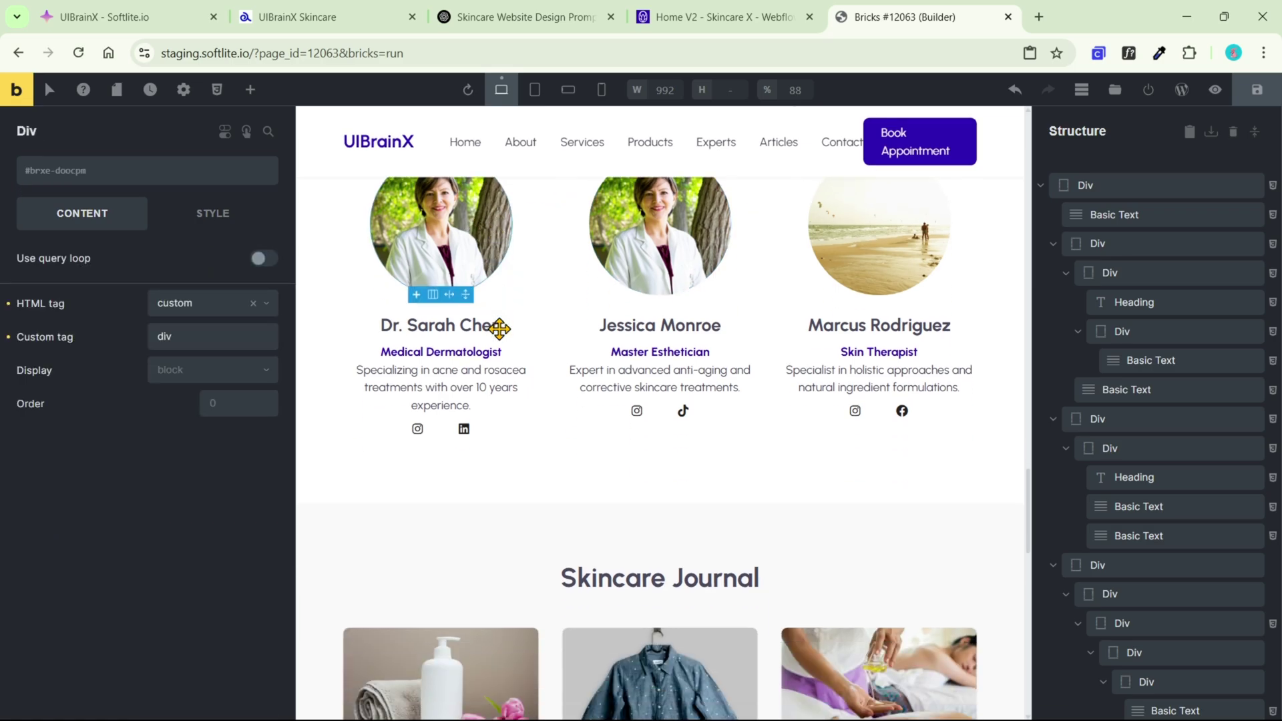
scroll(821, 358, "down", 8)
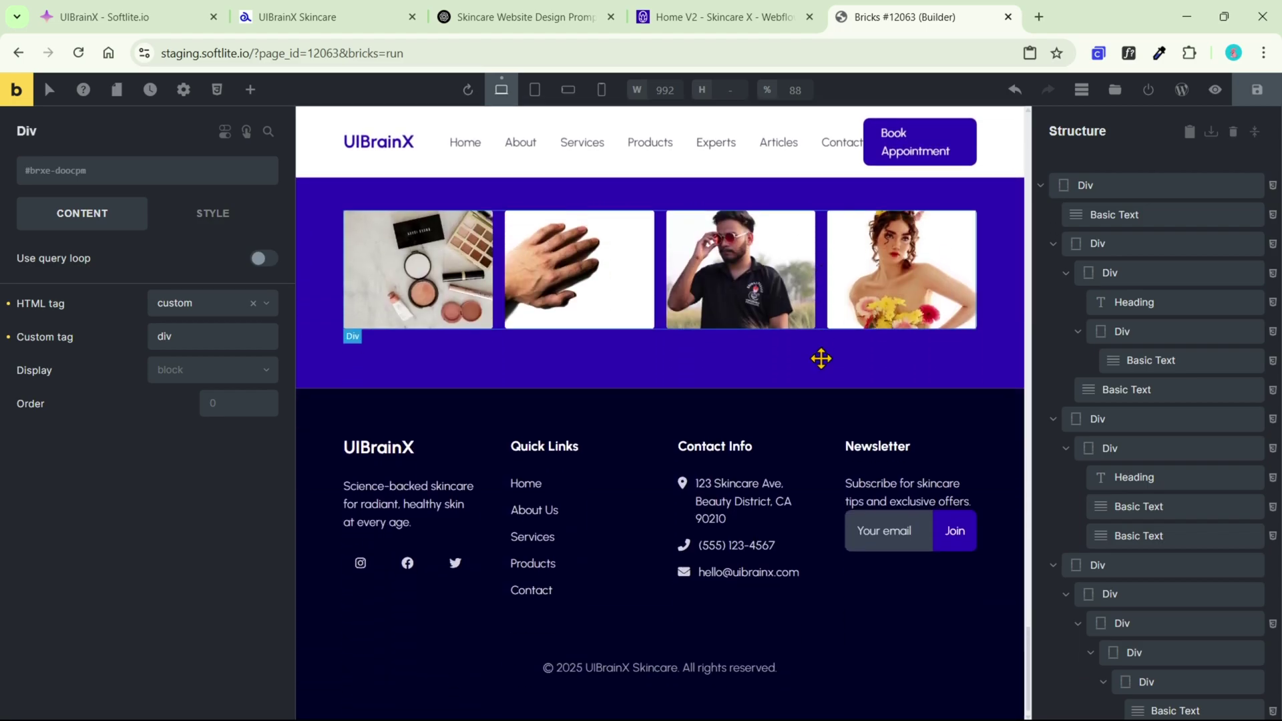
Preview the Bricks page at the Mobile portrait breakpoint and review its sections down to Stay Connected.
left_click(601, 90)
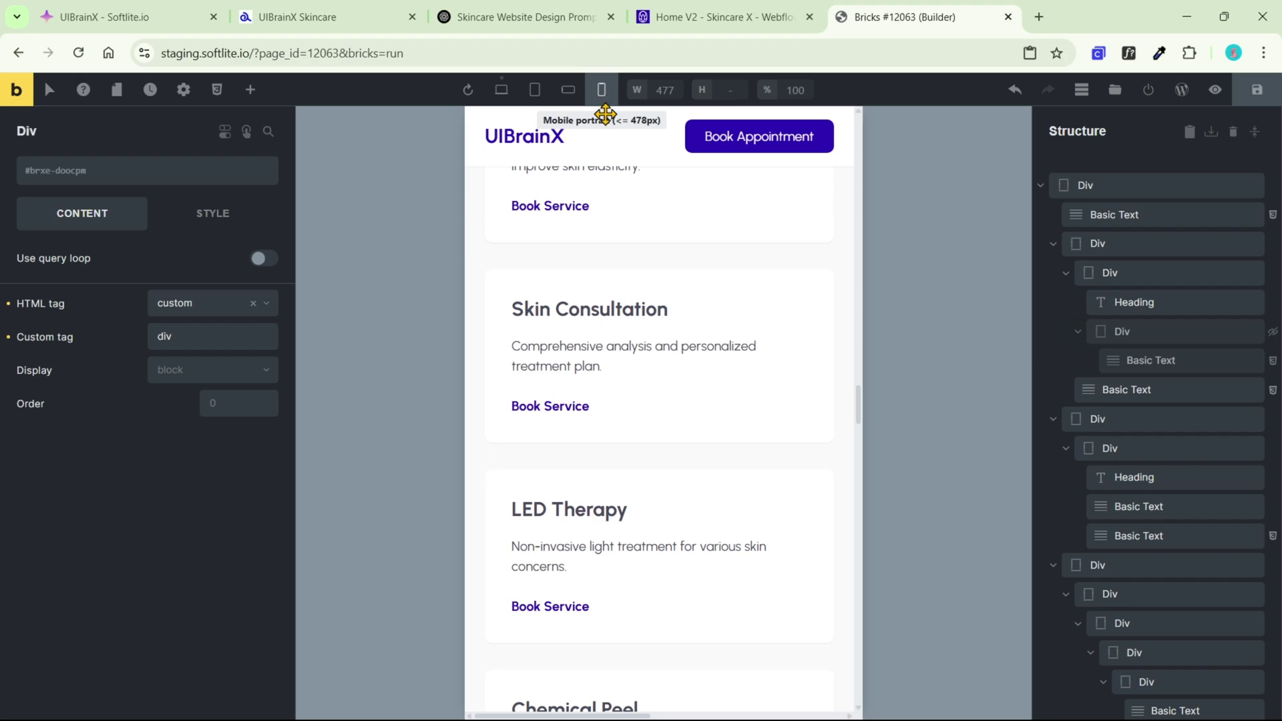
scroll(661, 249, "down", 10)
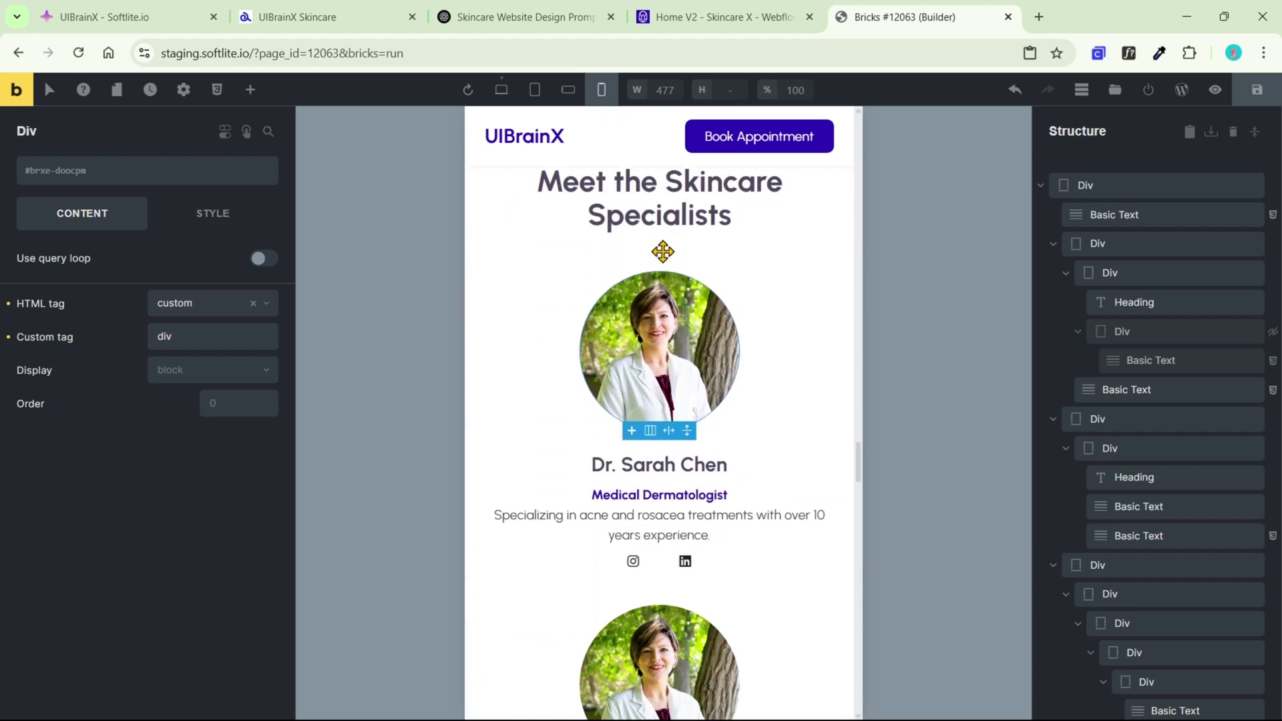
scroll(663, 252, "down", 12)
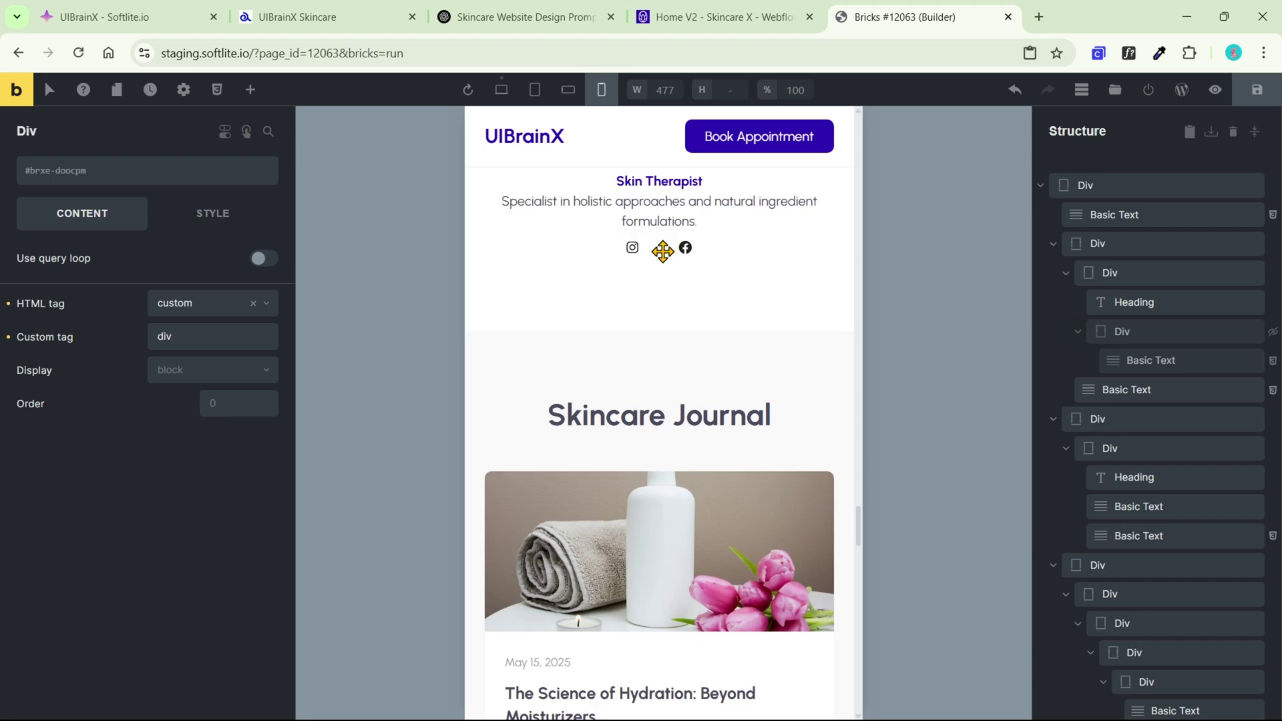
scroll(662, 252, "down", 20)
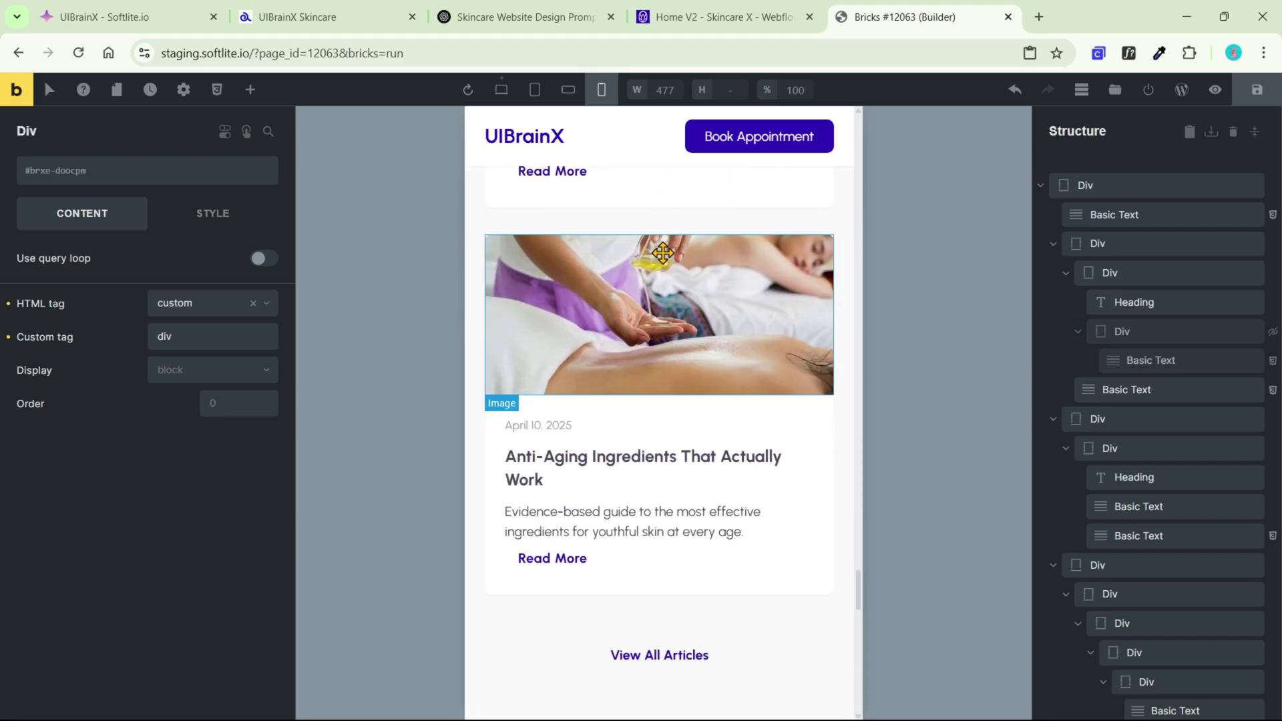
scroll(662, 252, "down", 8)
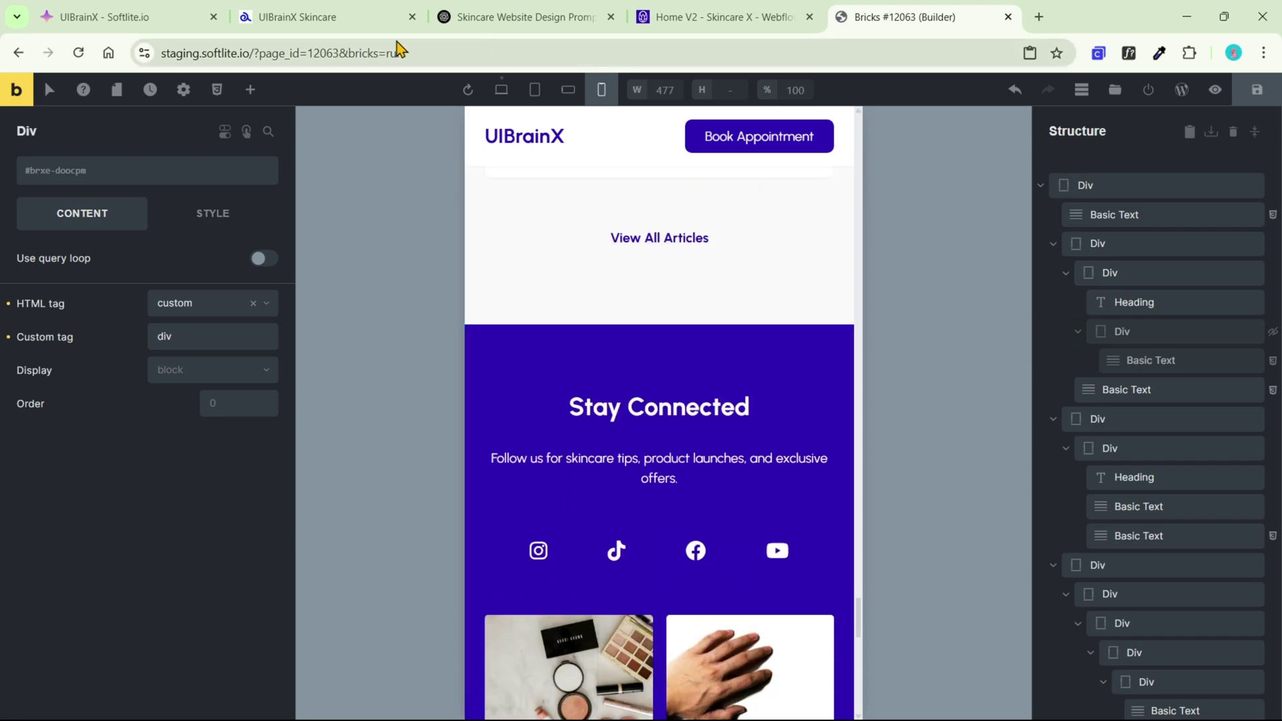
Copy the page from UIBrainX in Webflow format and paste it into the empty test page in the Webflow Designer.
left_click(263, 21)
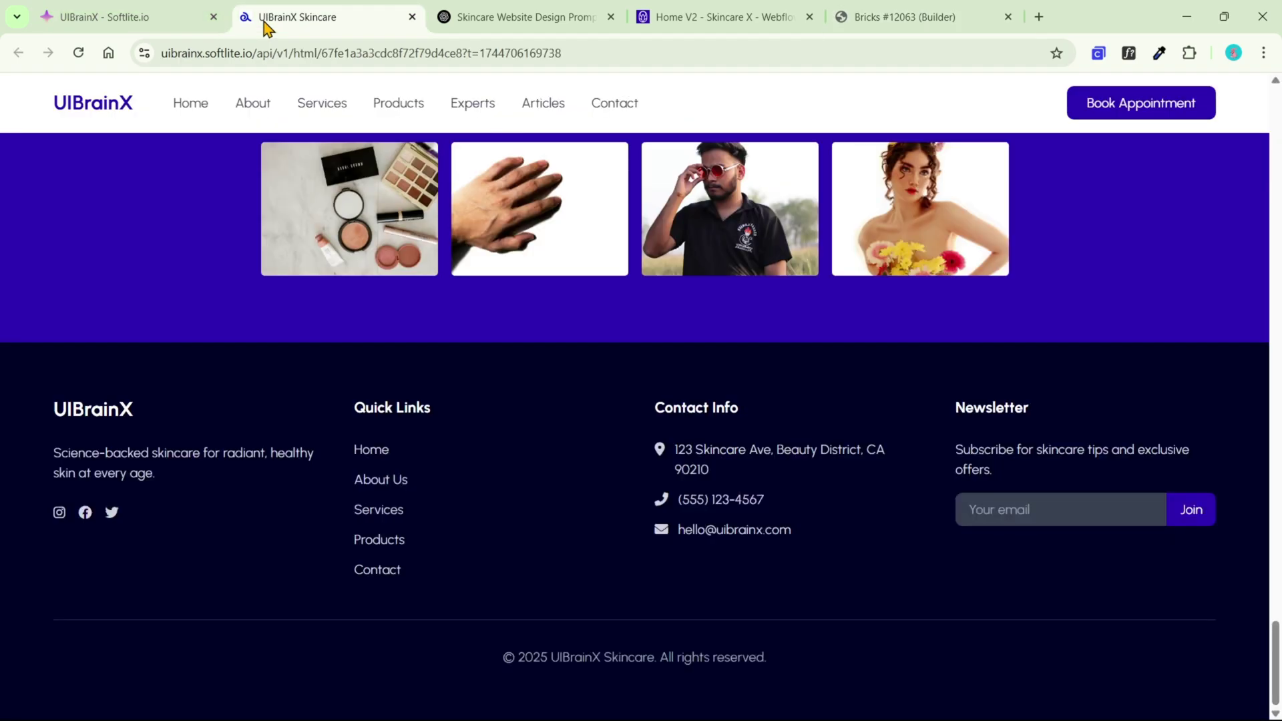
left_click(163, 16)
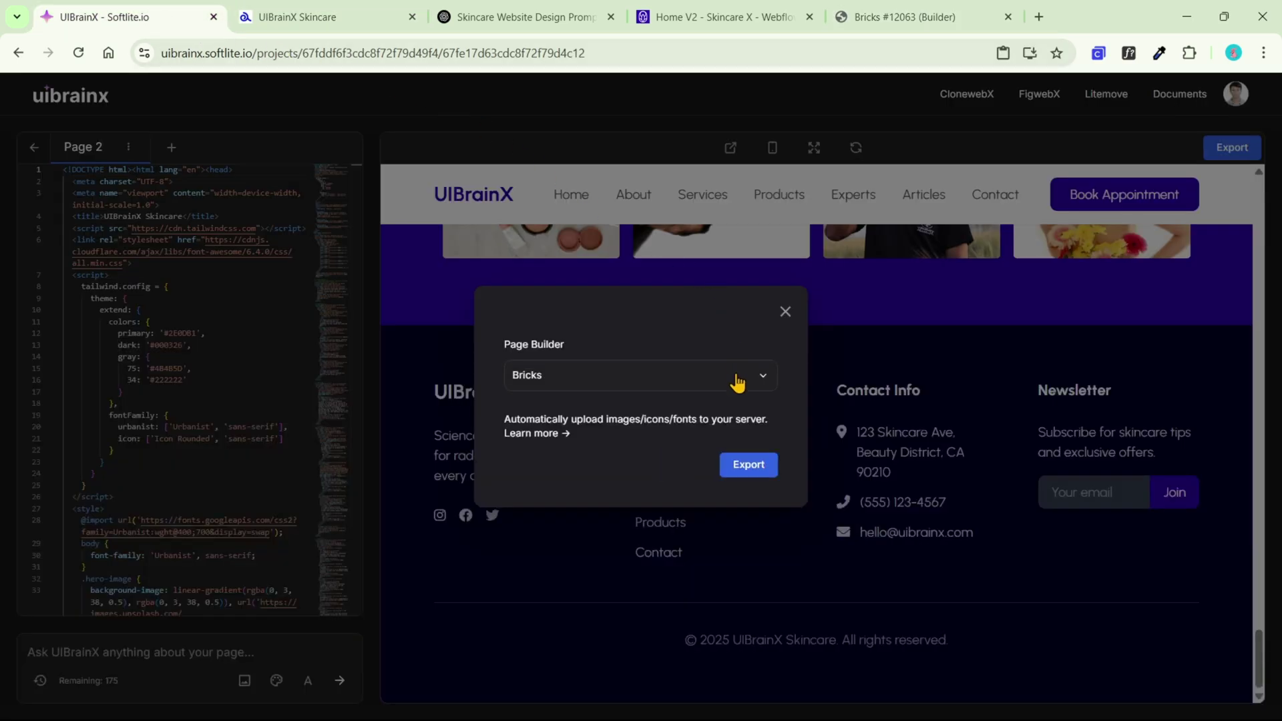
left_click(737, 381)
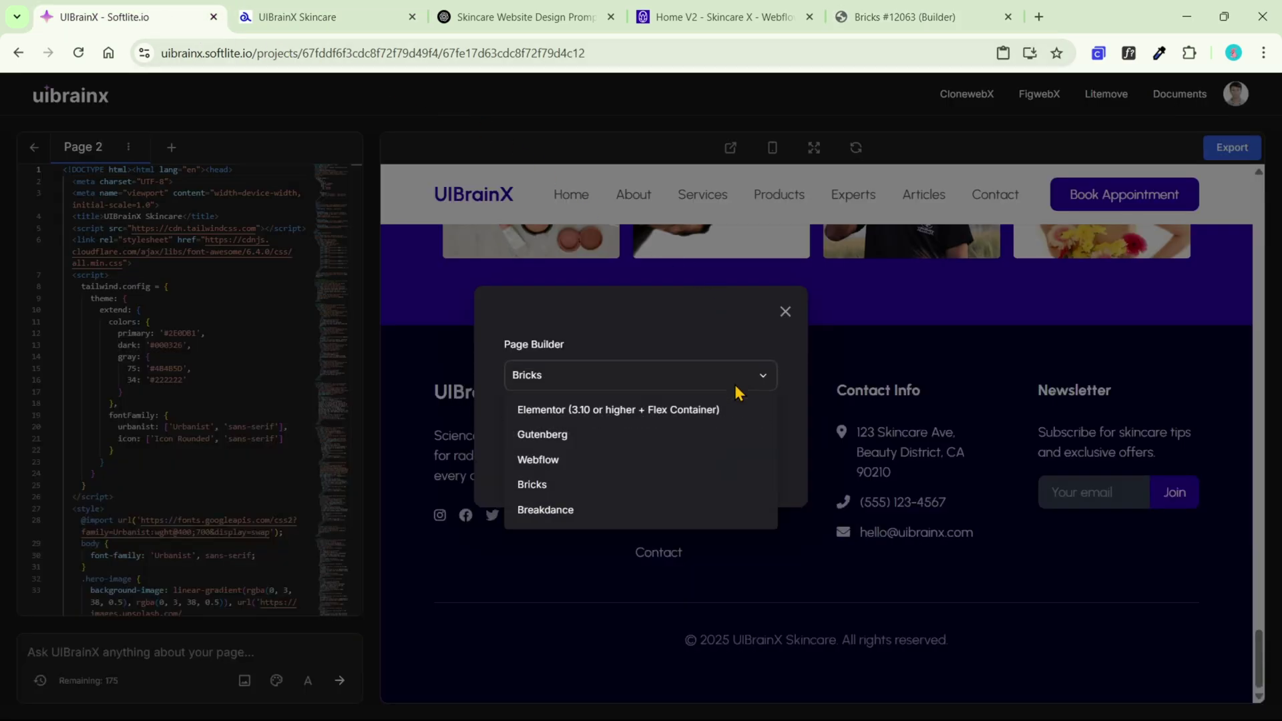
left_click(727, 460)
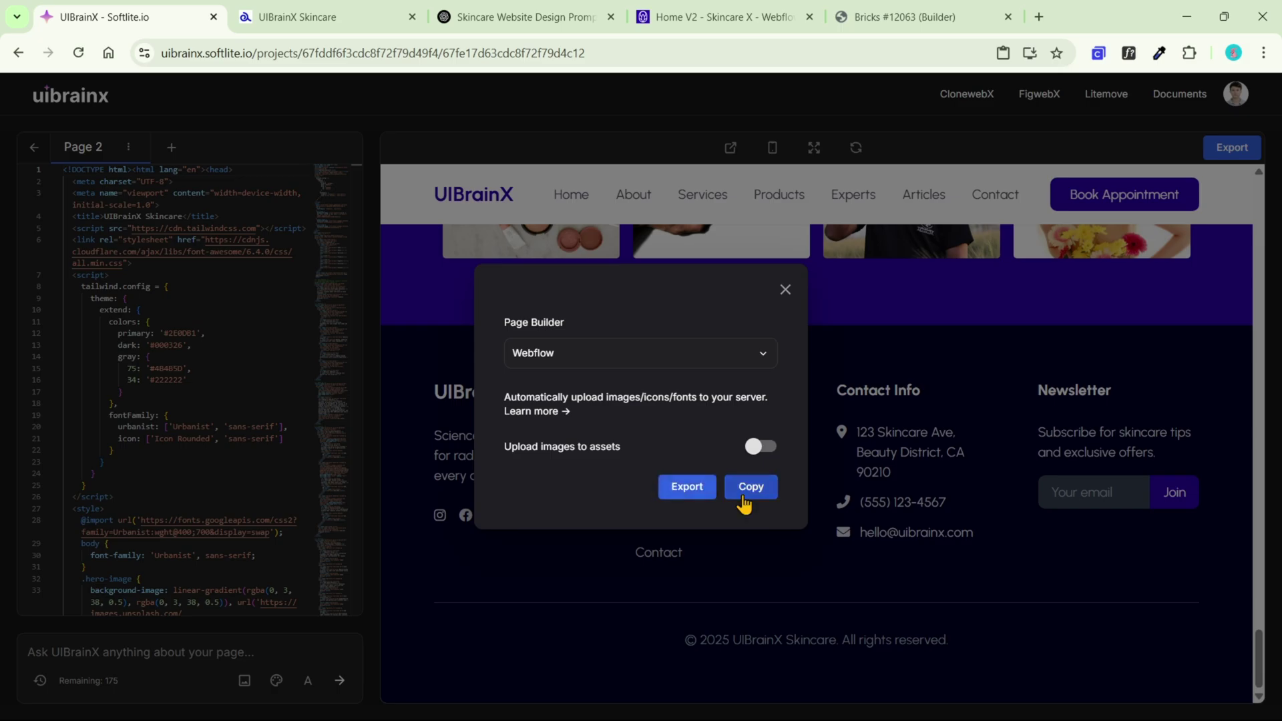
left_click(748, 487)
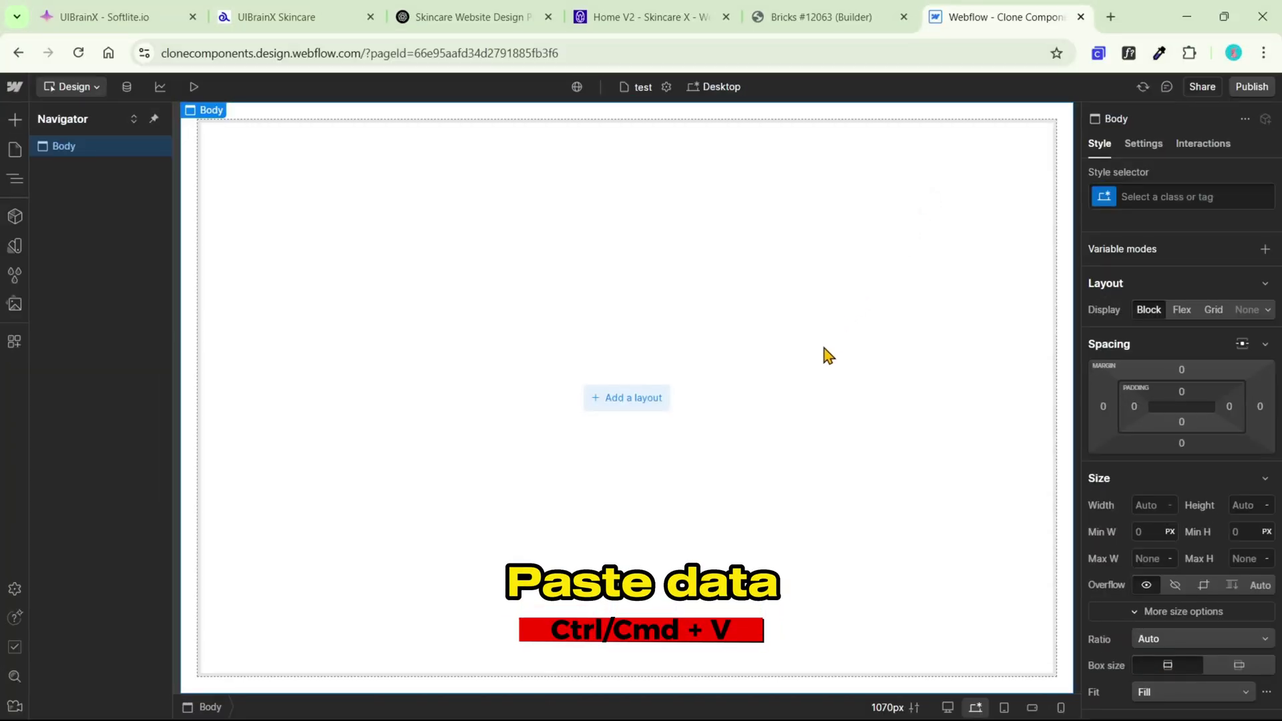
key("ctrl+v")
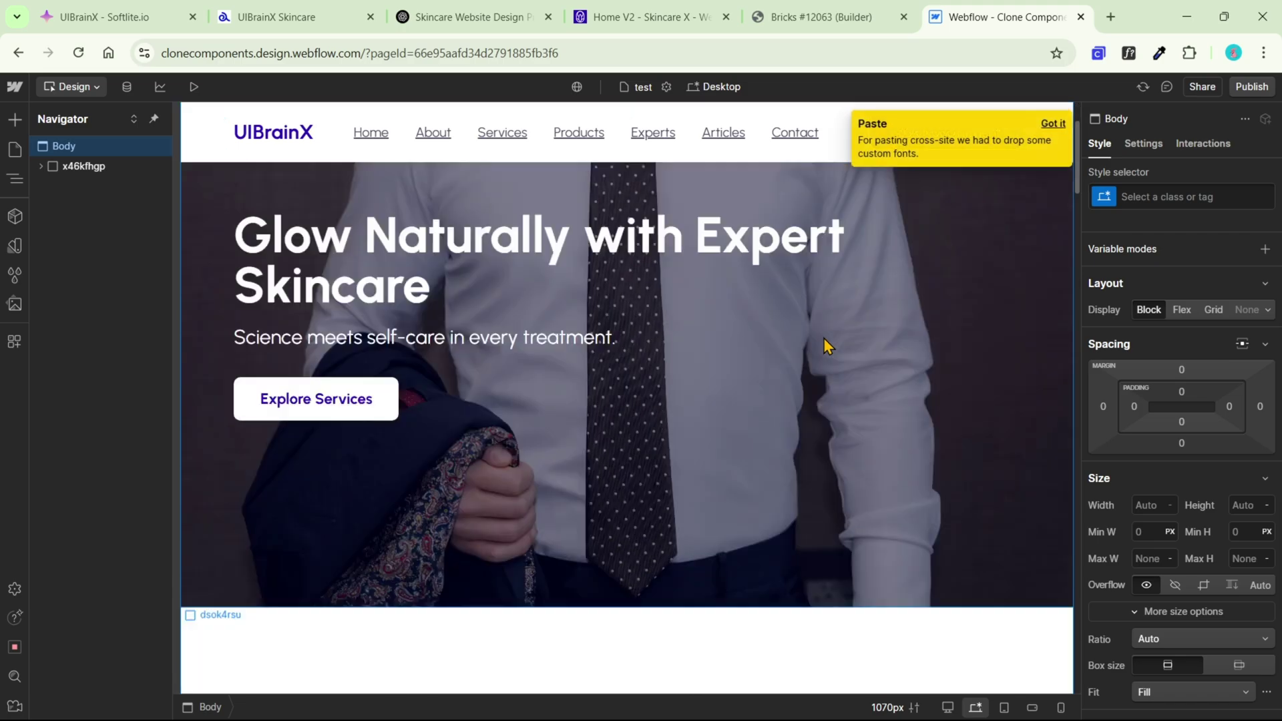
Inspect the hero container, the Personalized Care icon and heading, and the Gentle Foaming Cleanser description on the Webflow page.
left_click(823, 338)
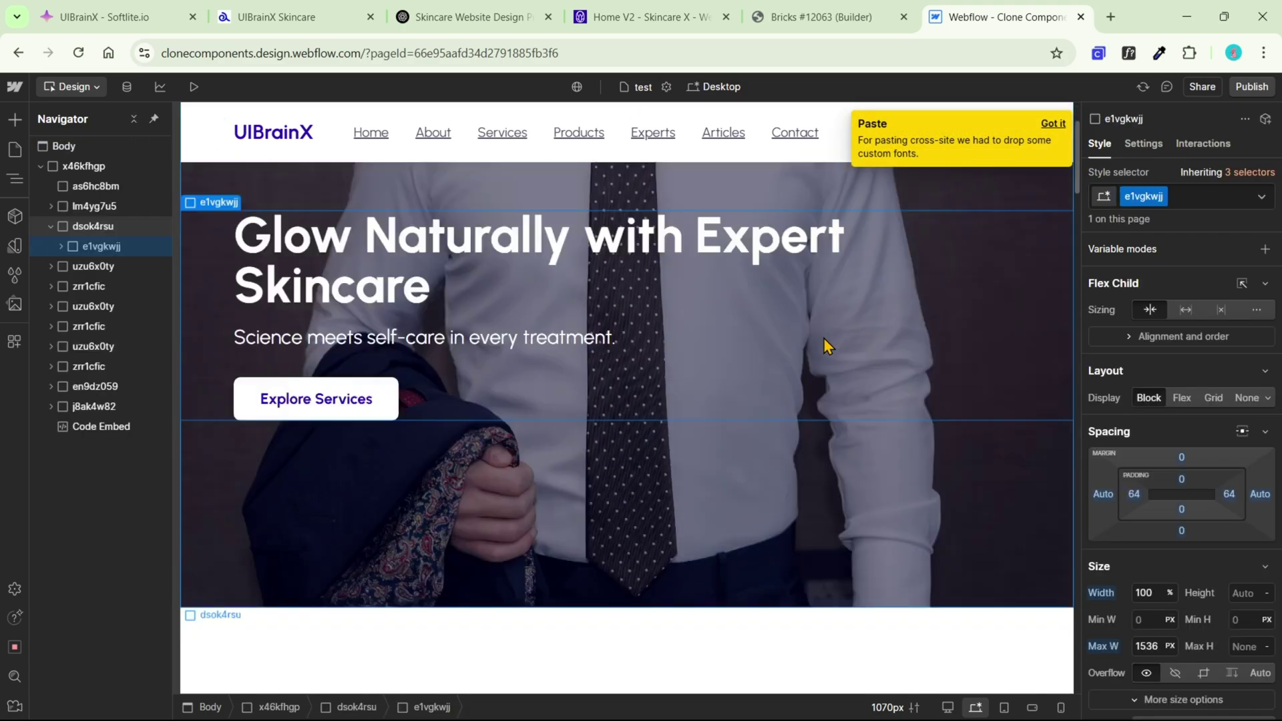
scroll(796, 354, "down", 4)
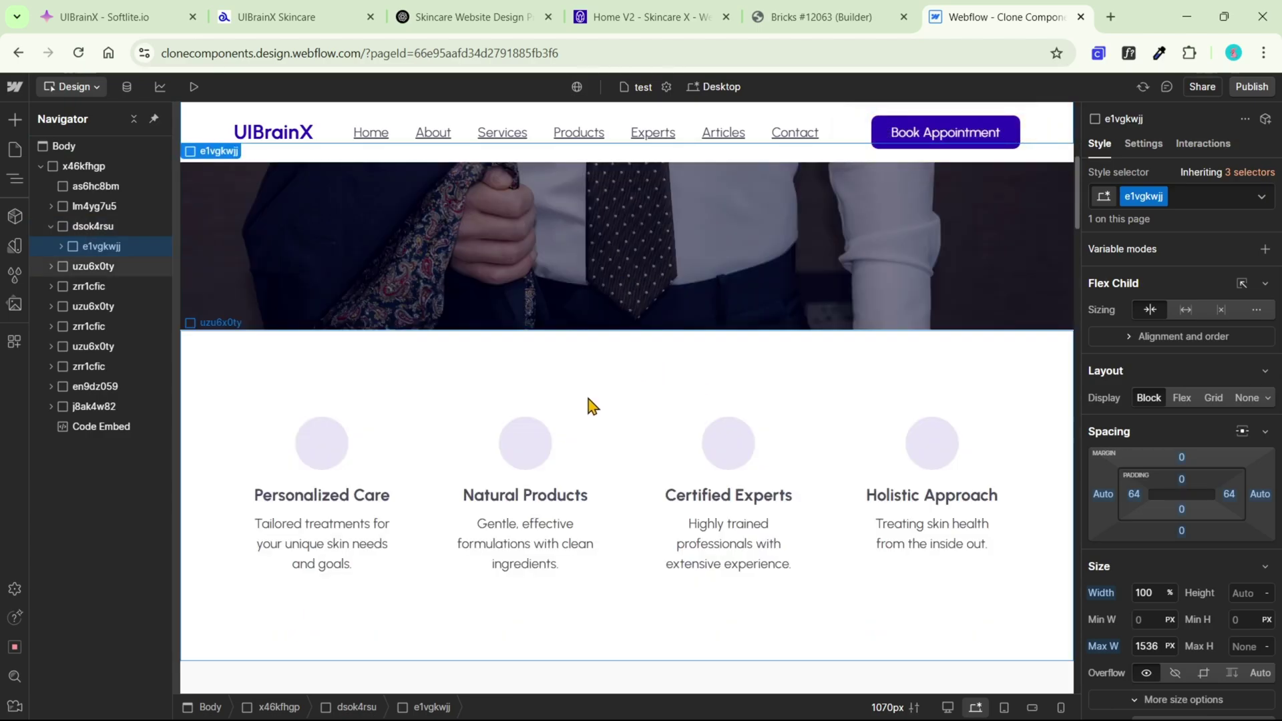
left_click(314, 463)
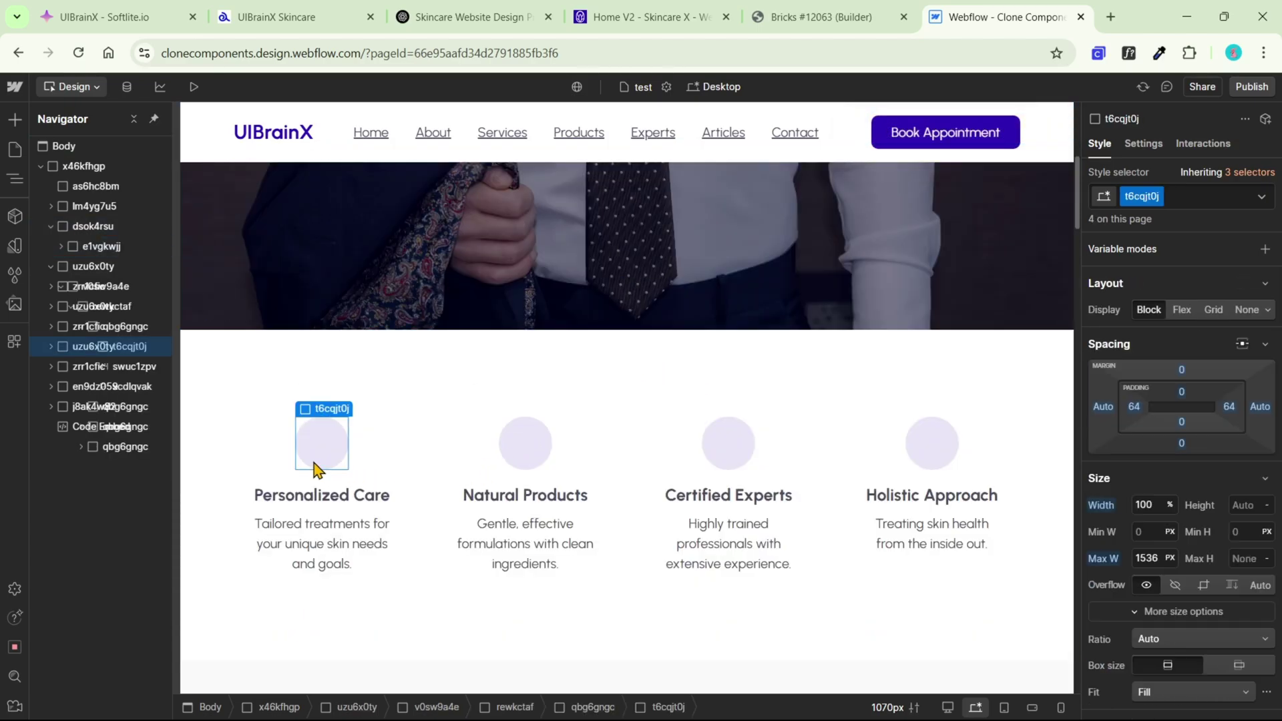
left_click(313, 497)
scroll(477, 383, "down", 6)
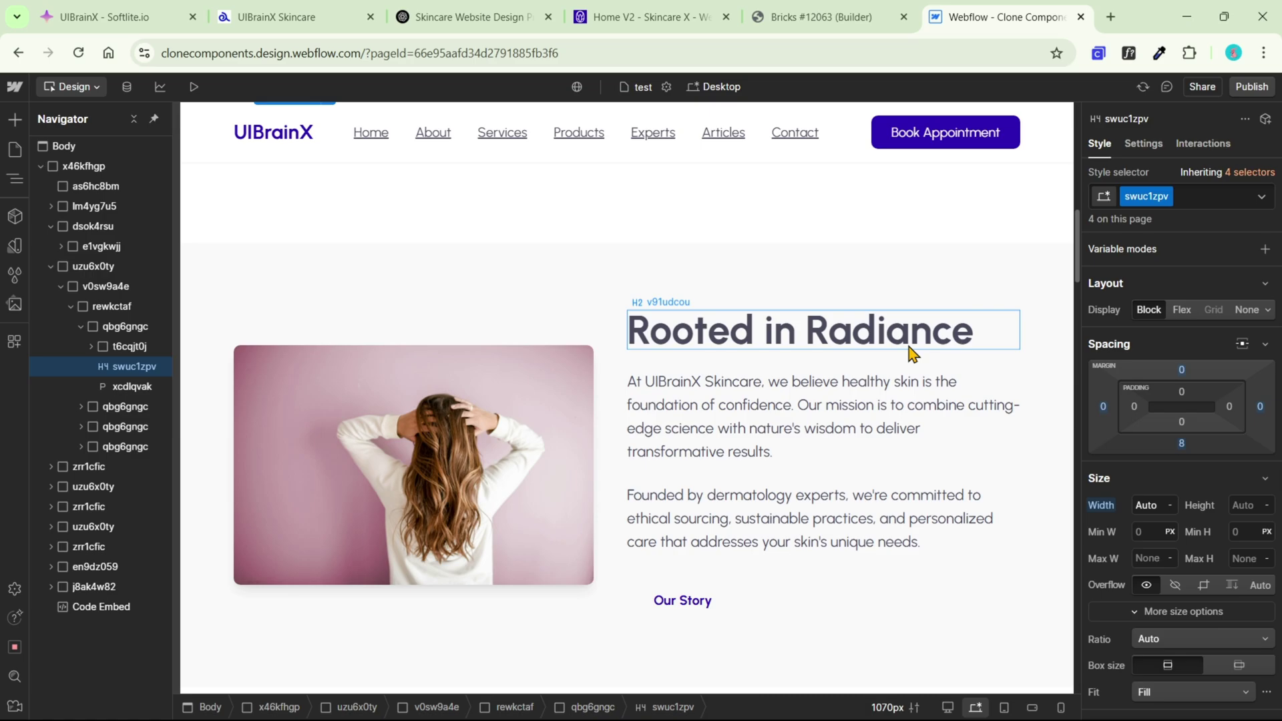
scroll(996, 337, "down", 8)
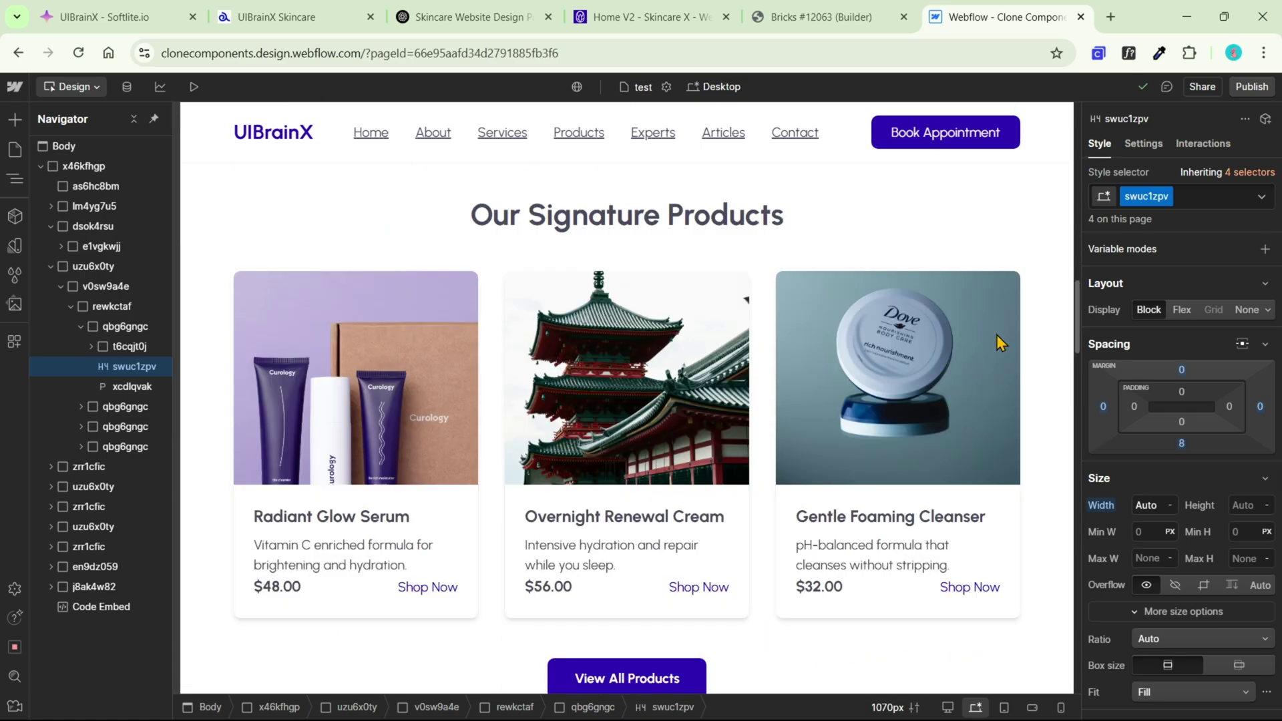
scroll(999, 343, "down", 2)
left_click(964, 406)
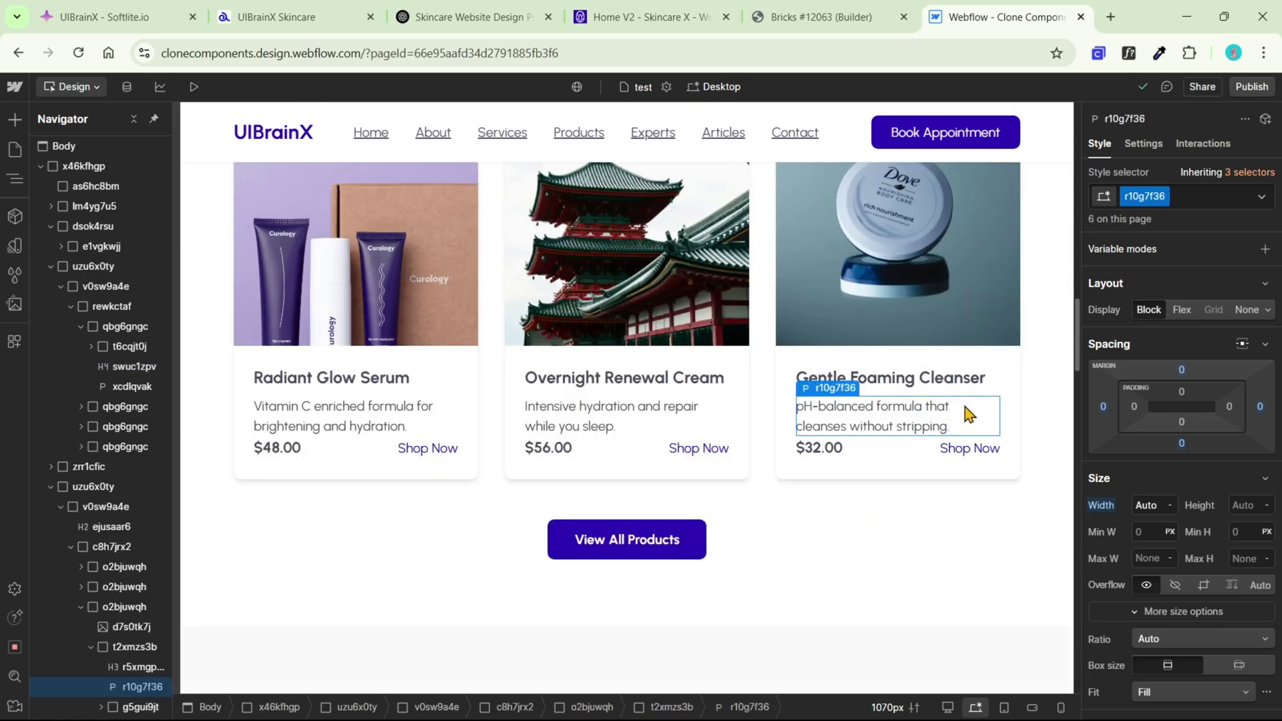
Review the rest of the Webflow page from Professional Treatments down to the footer.
scroll(964, 406, "down", 2)
scroll(964, 407, "down", 6)
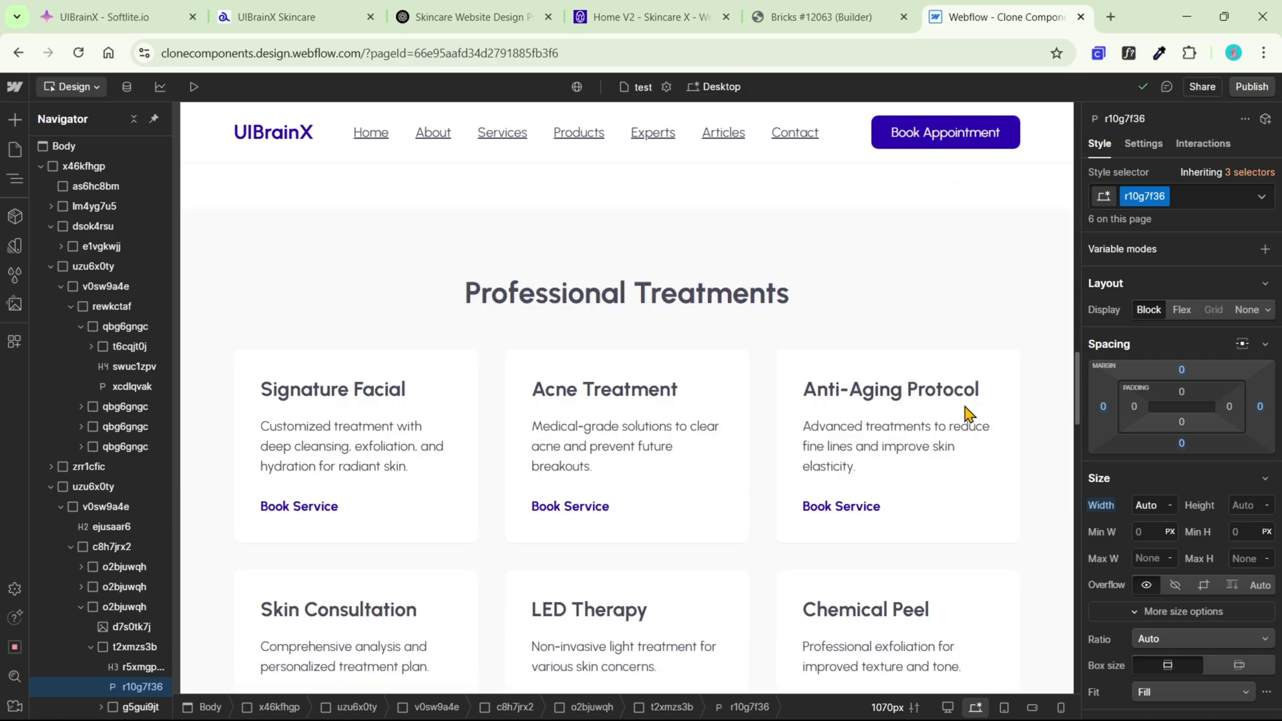
scroll(964, 403, "down", 7)
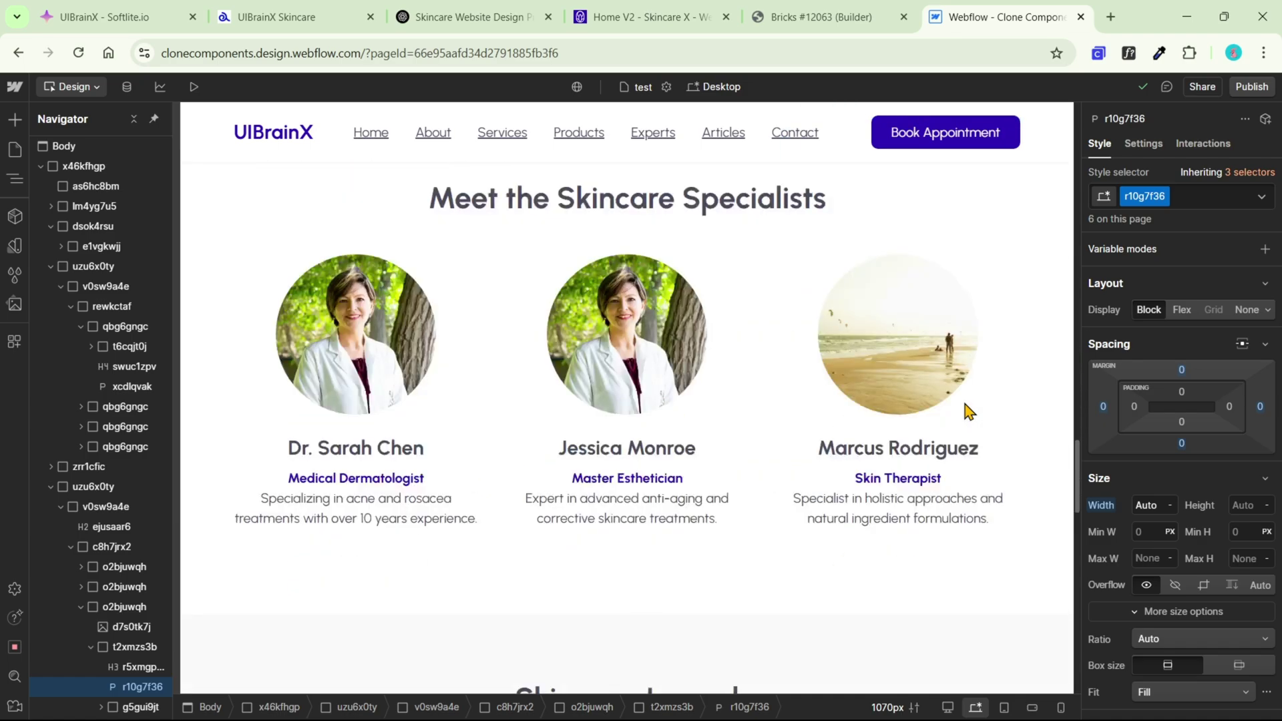
scroll(964, 403, "down", 8)
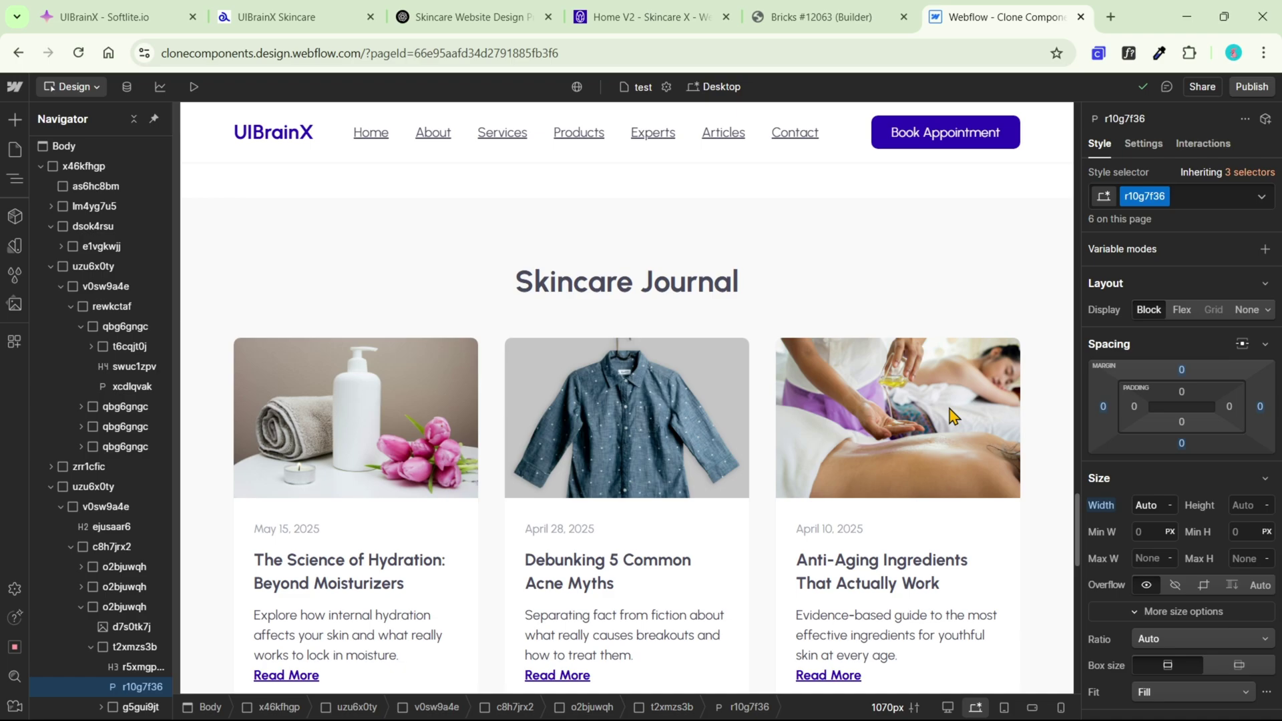
scroll(949, 409, "down", 4)
scroll(947, 411, "down", 9)
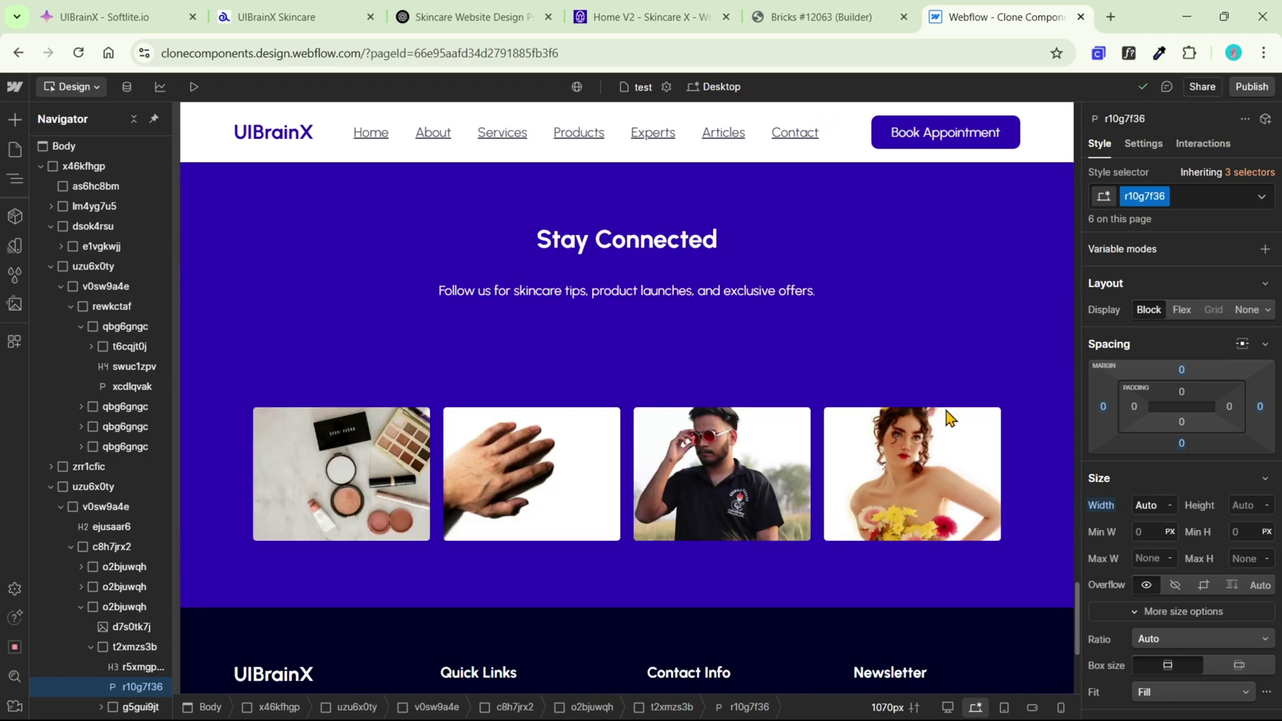
scroll(948, 418, "down", 2)
scroll(948, 418, "down", 1)
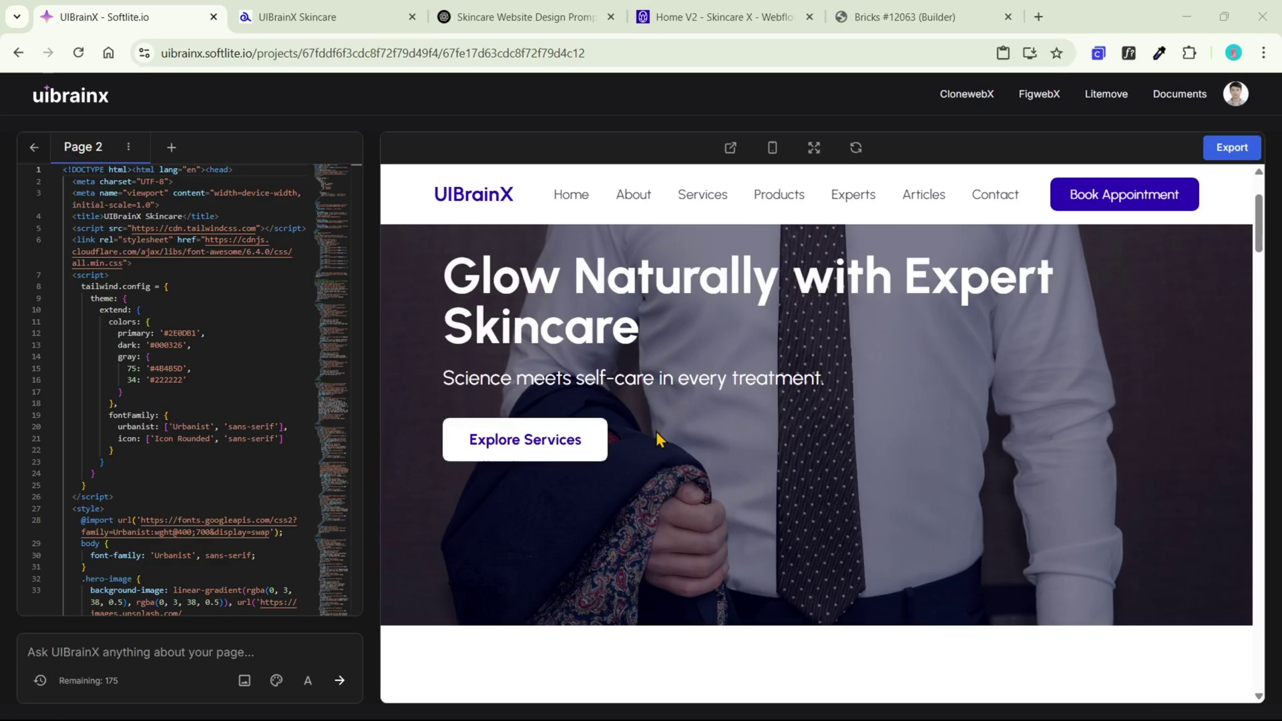
Duplicate Page 2 in UIBrainX to keep its style, and prompt for an About Us page on the copy.
left_click(171, 152)
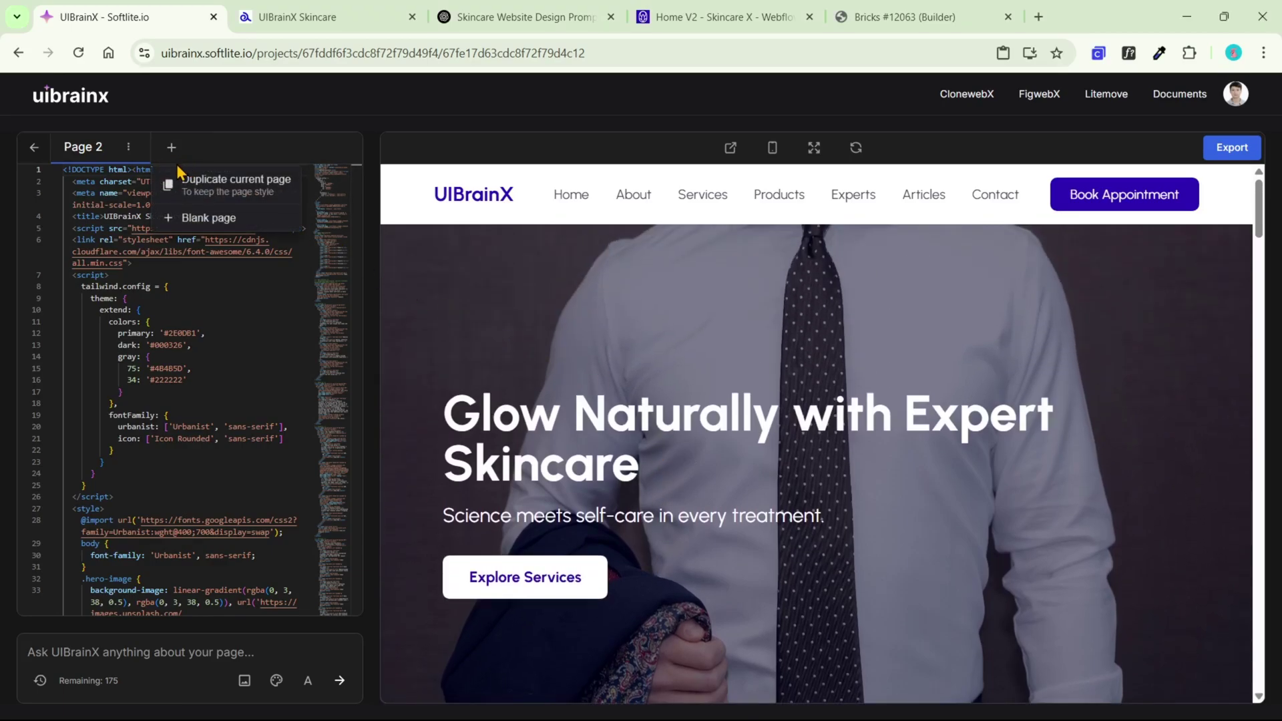
left_click(257, 196)
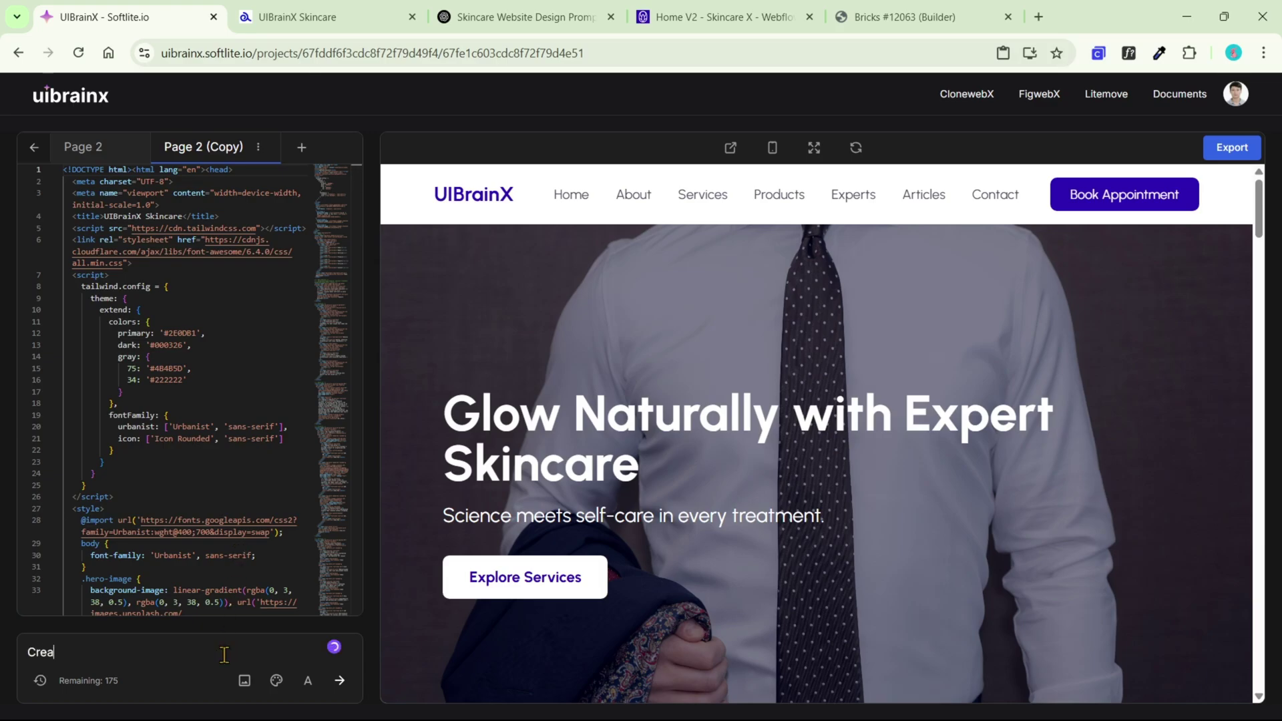
key("Return")
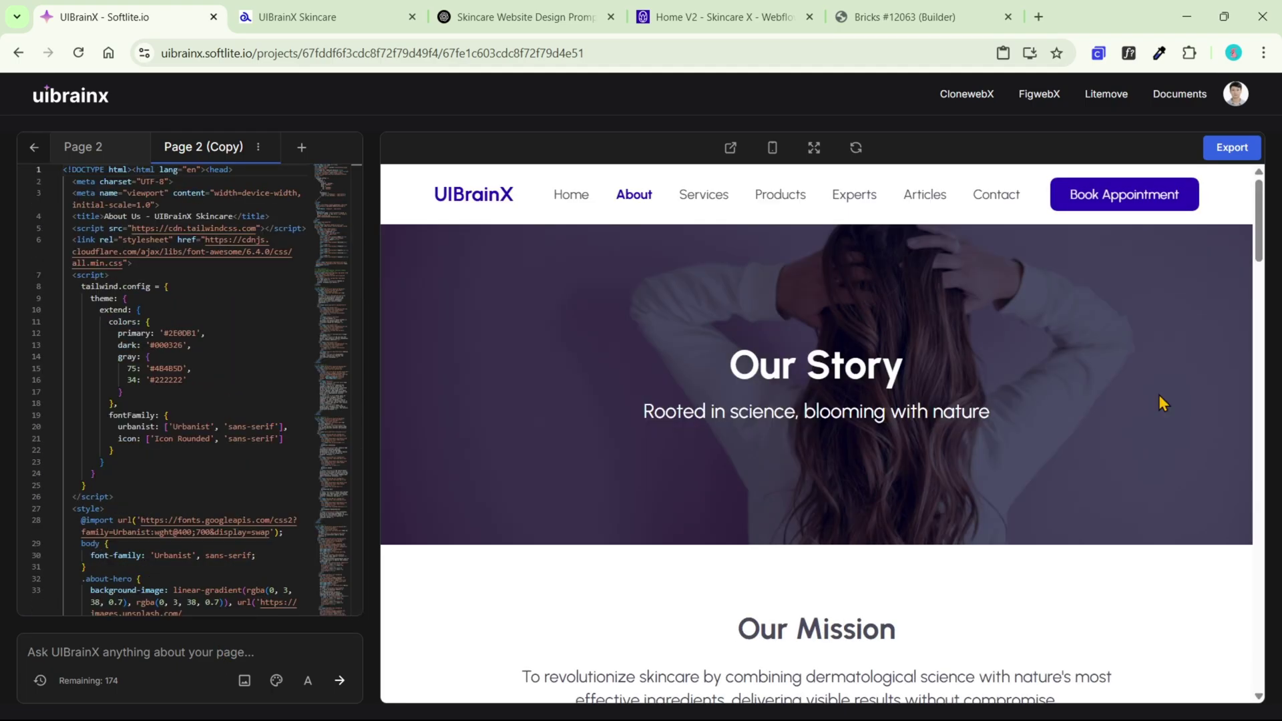
Review the generated About Us page from Our Mission down through the Meet Our Founders section.
scroll(1159, 394, "down", 8)
scroll(1164, 395, "down", 7)
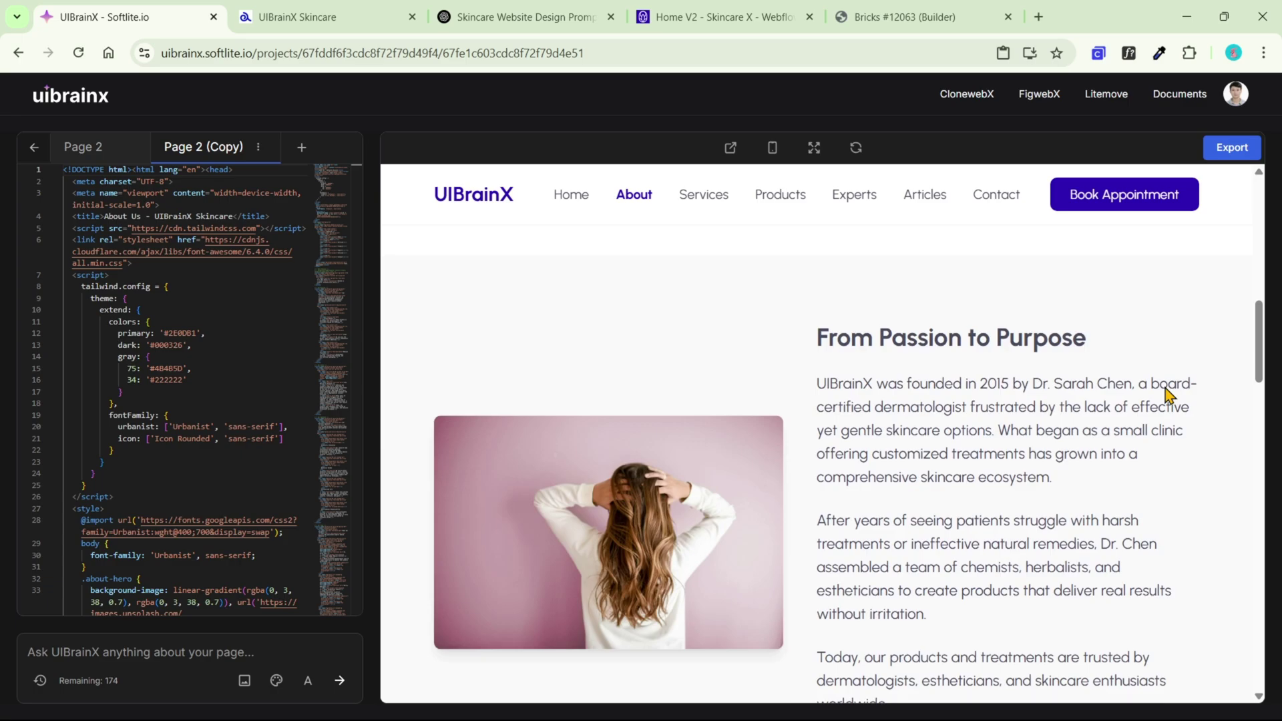
scroll(1164, 392, "down", 6)
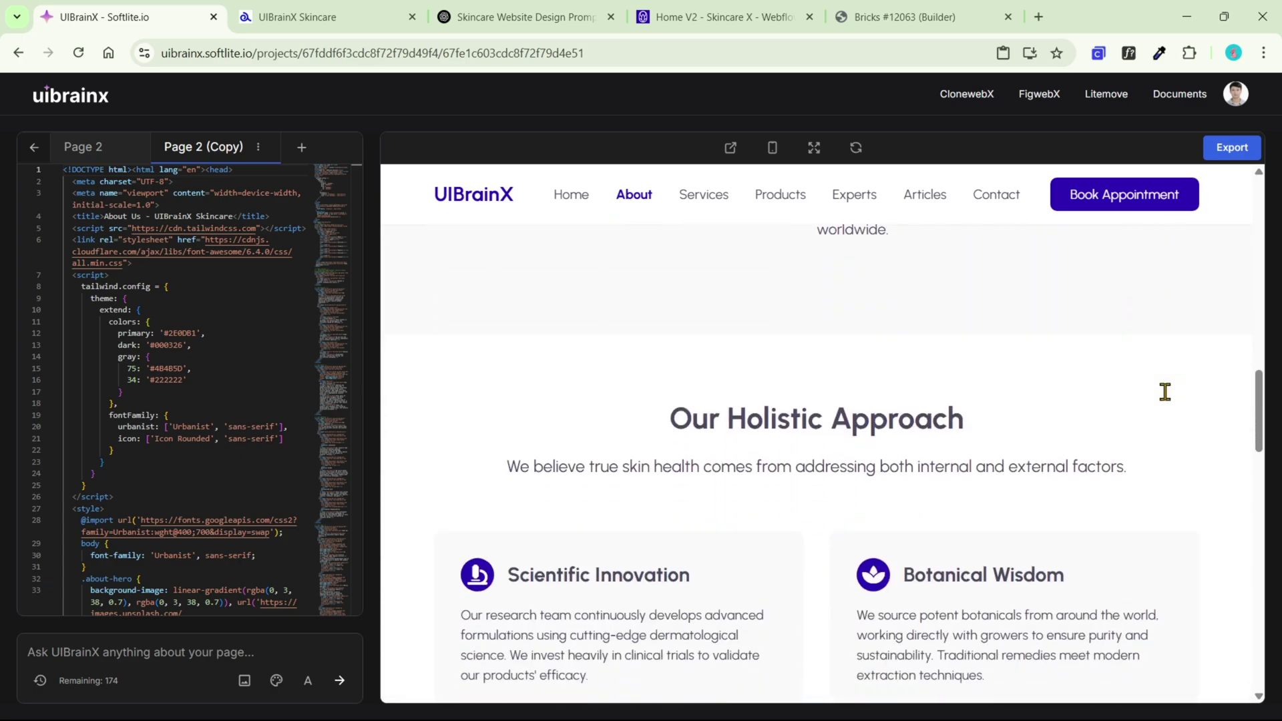
scroll(1168, 400, "down", 8)
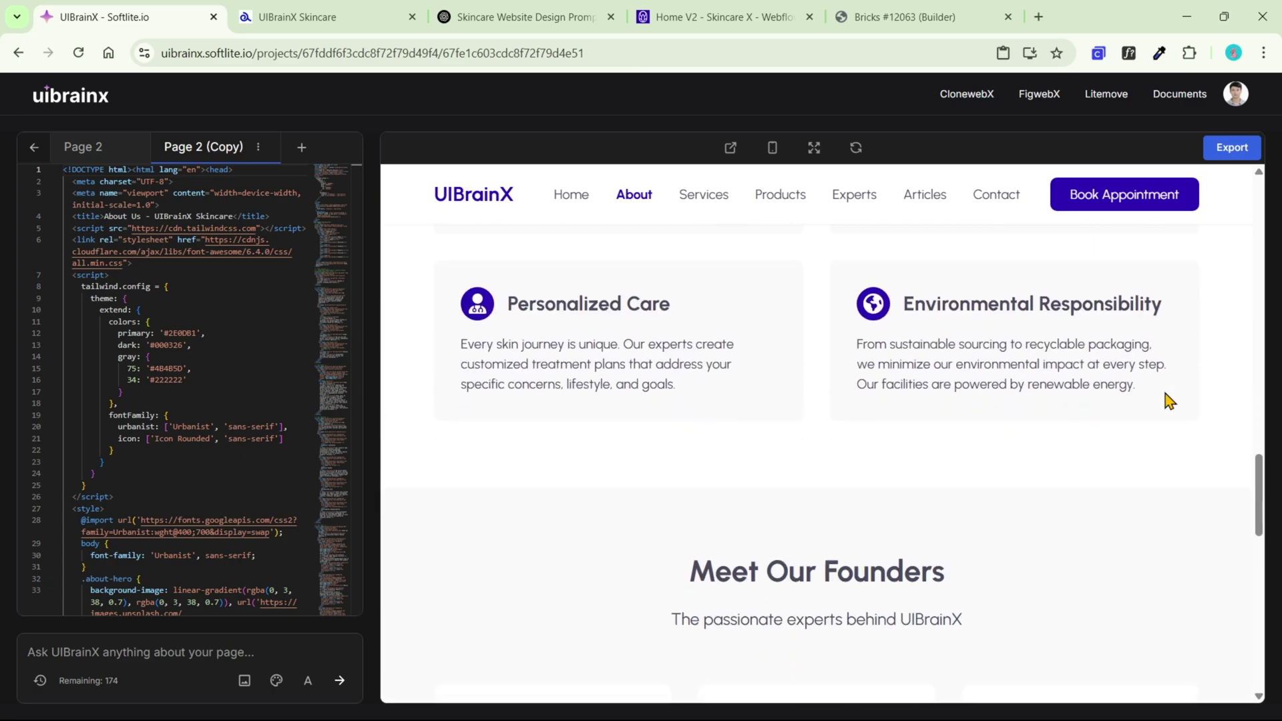
scroll(1168, 400, "down", 8)
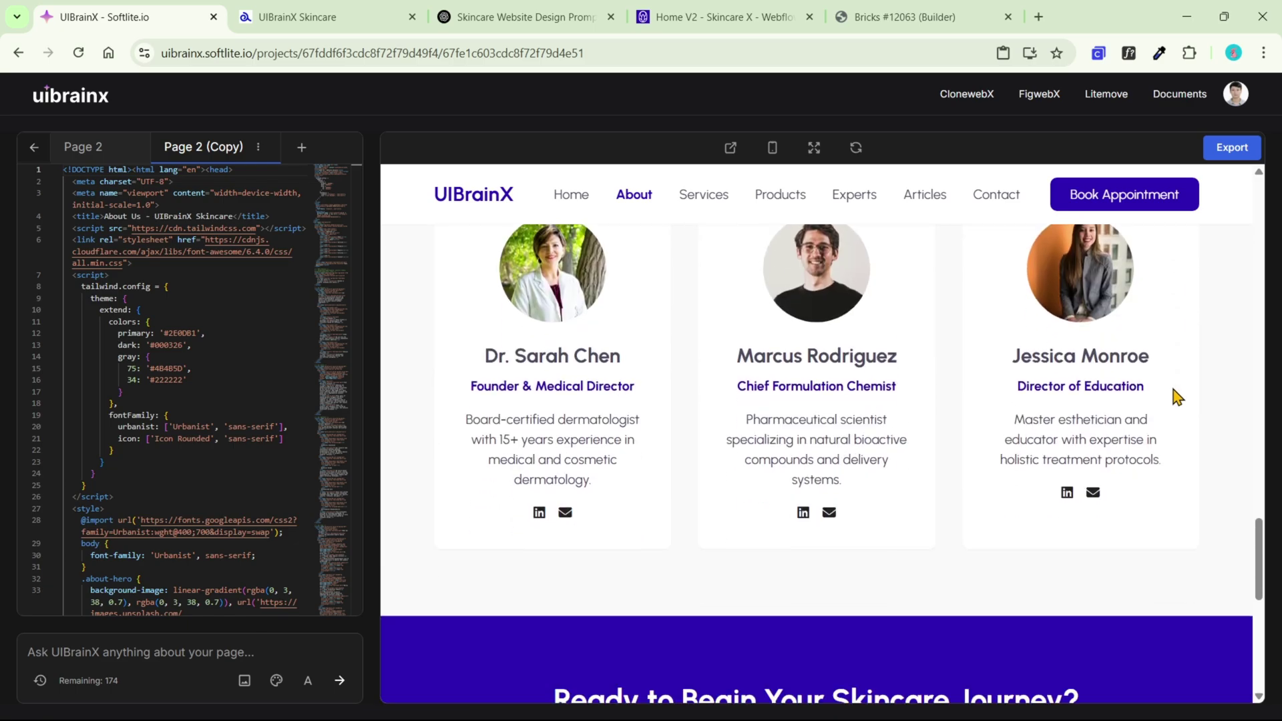